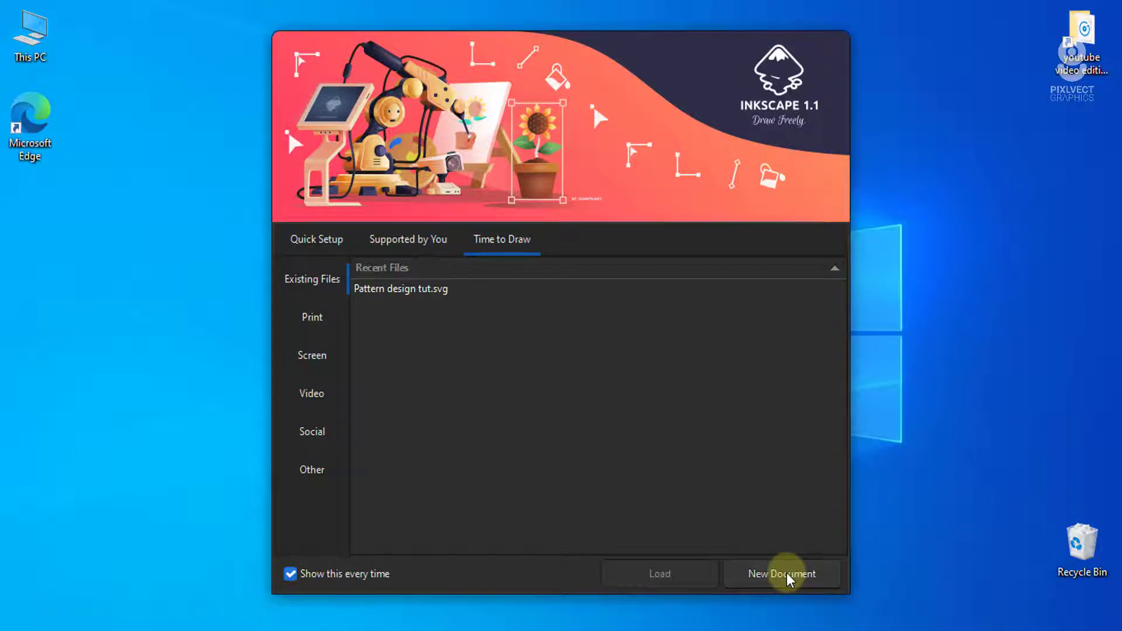
Start a blank new document from the Inkscape welcome screen
left_click(789, 575)
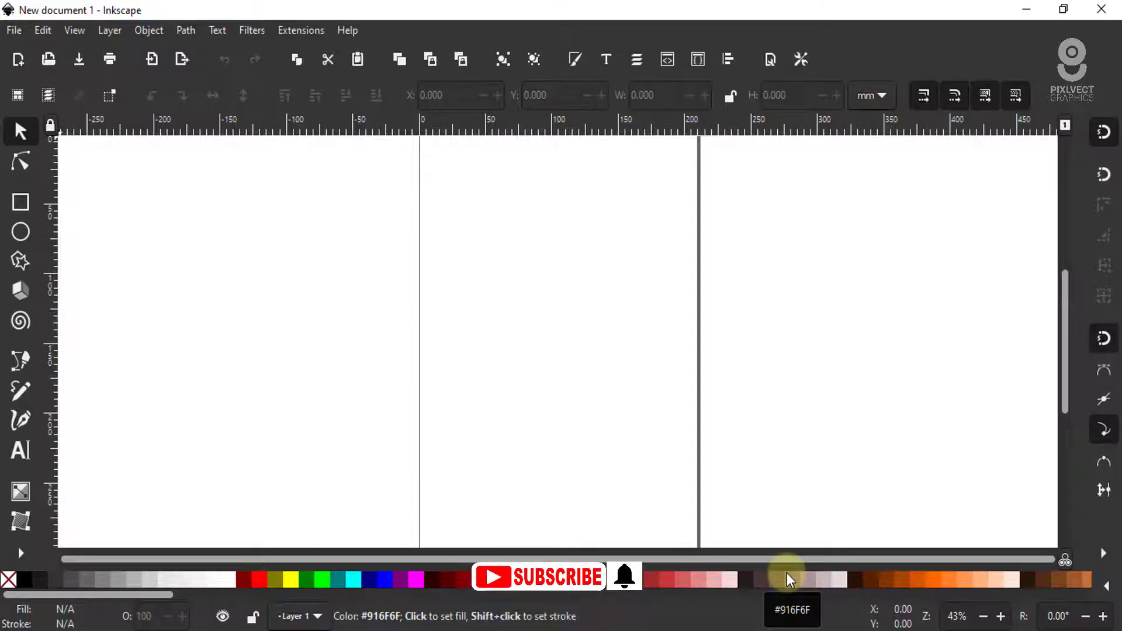
In Document Properties, switch page units to px and set width 1920, height 1080
scroll(583, 347, "down", 2, "ctrl")
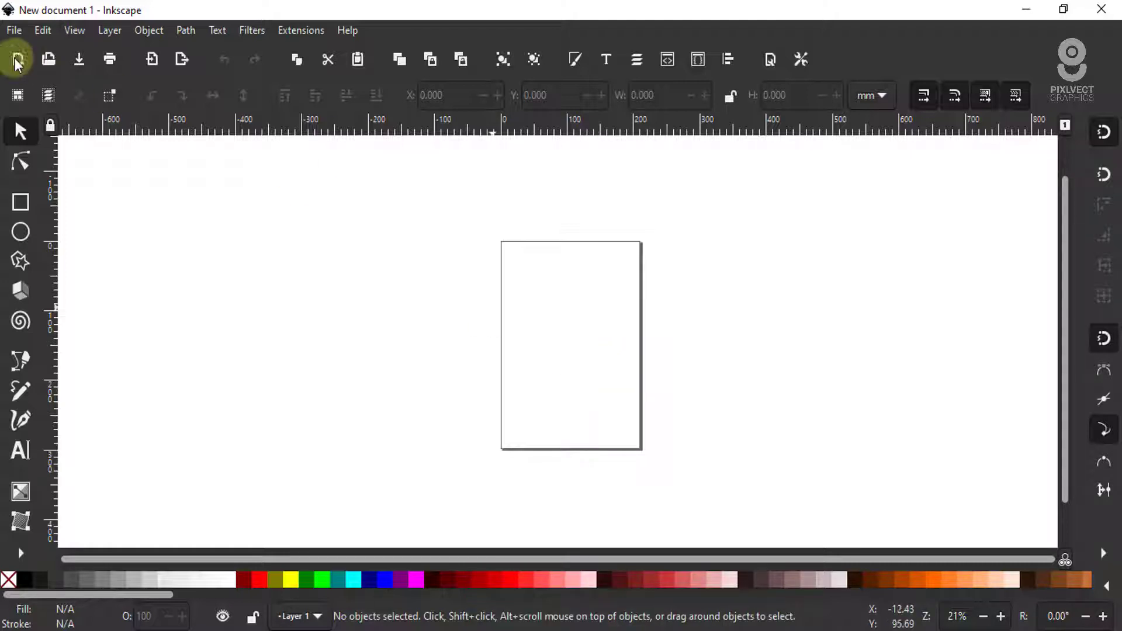
left_click(19, 30)
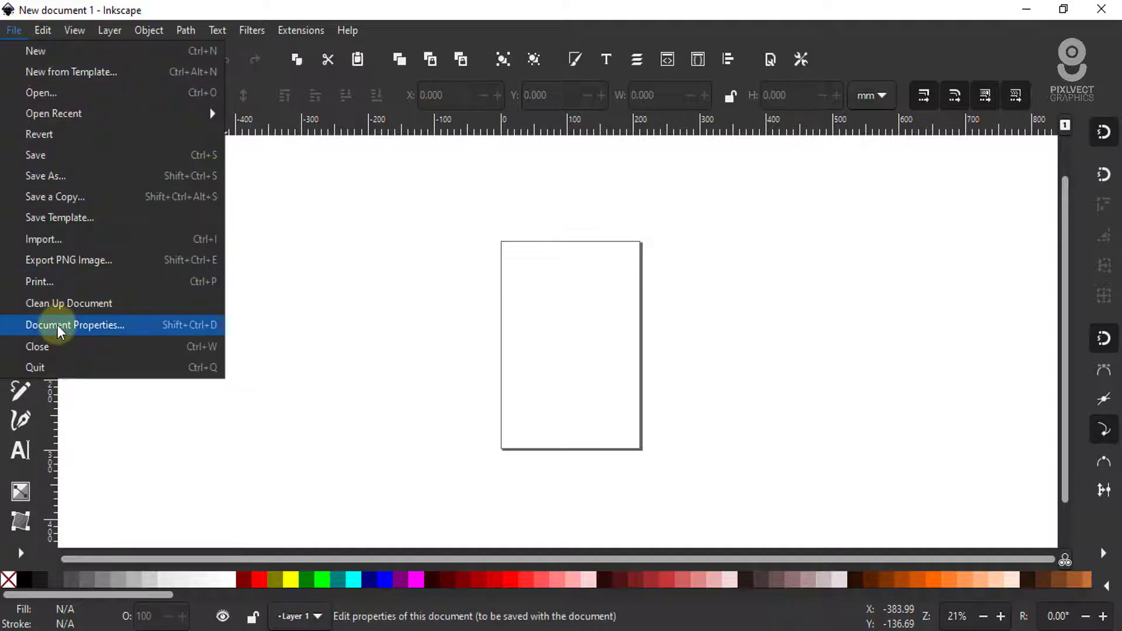
left_click(58, 325)
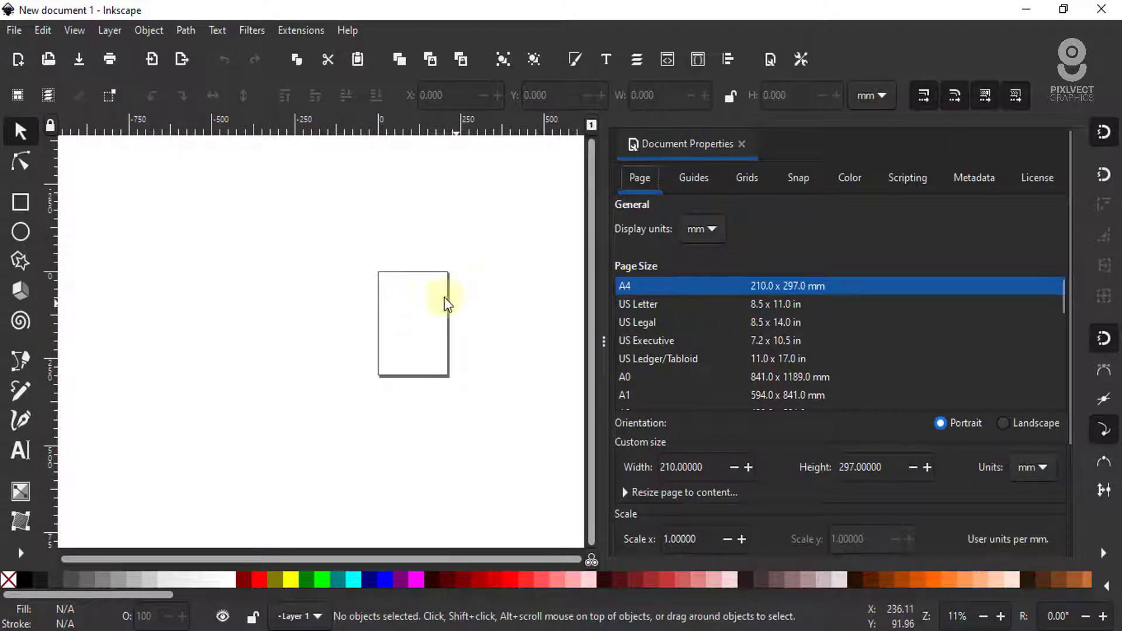
scroll(436, 295, "up", 2, "ctrl")
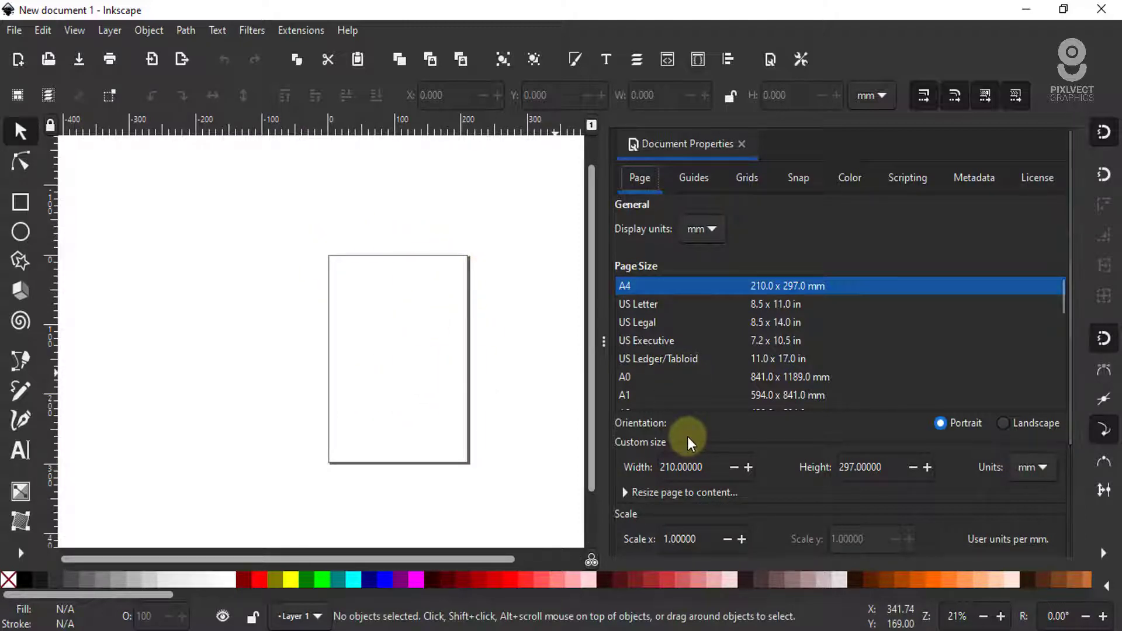
left_click(1047, 466)
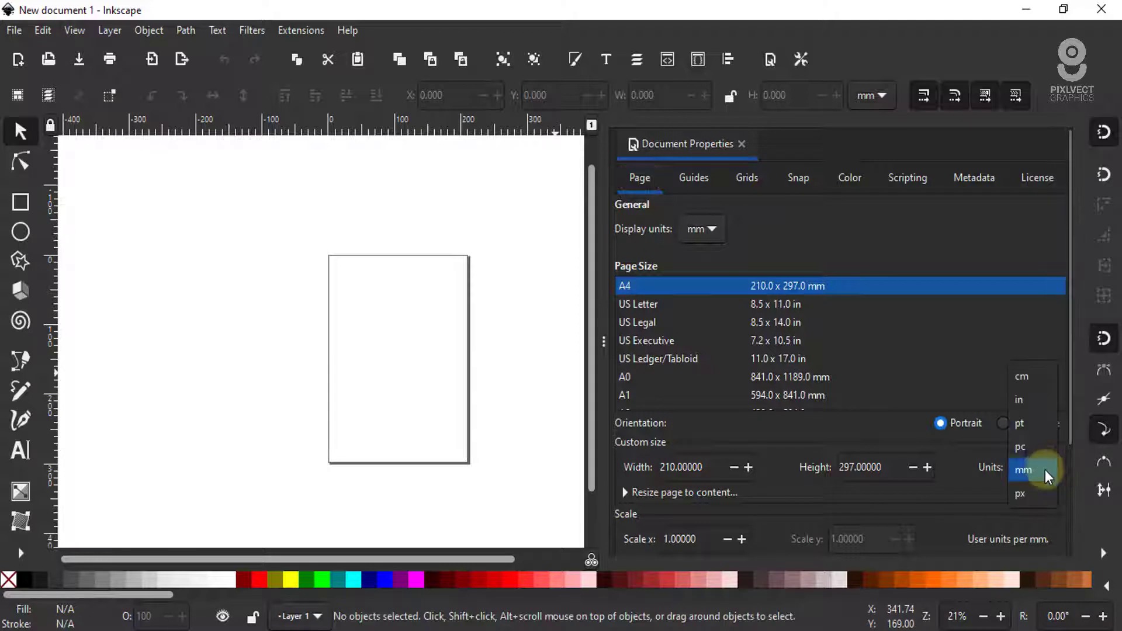
left_click(1025, 496)
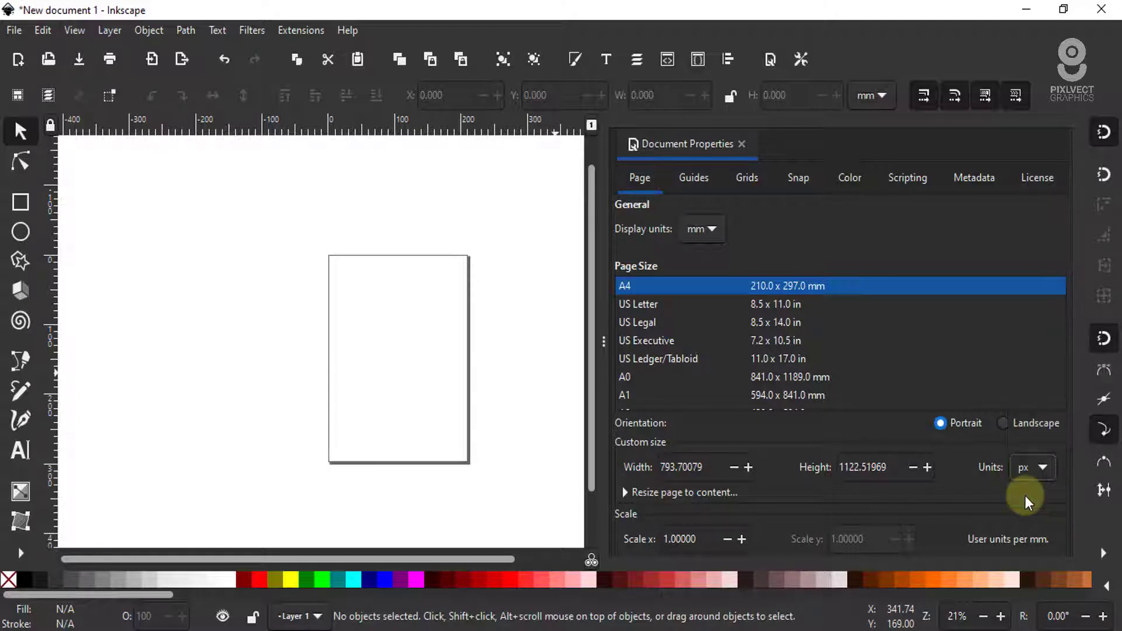
double_click(715, 467)
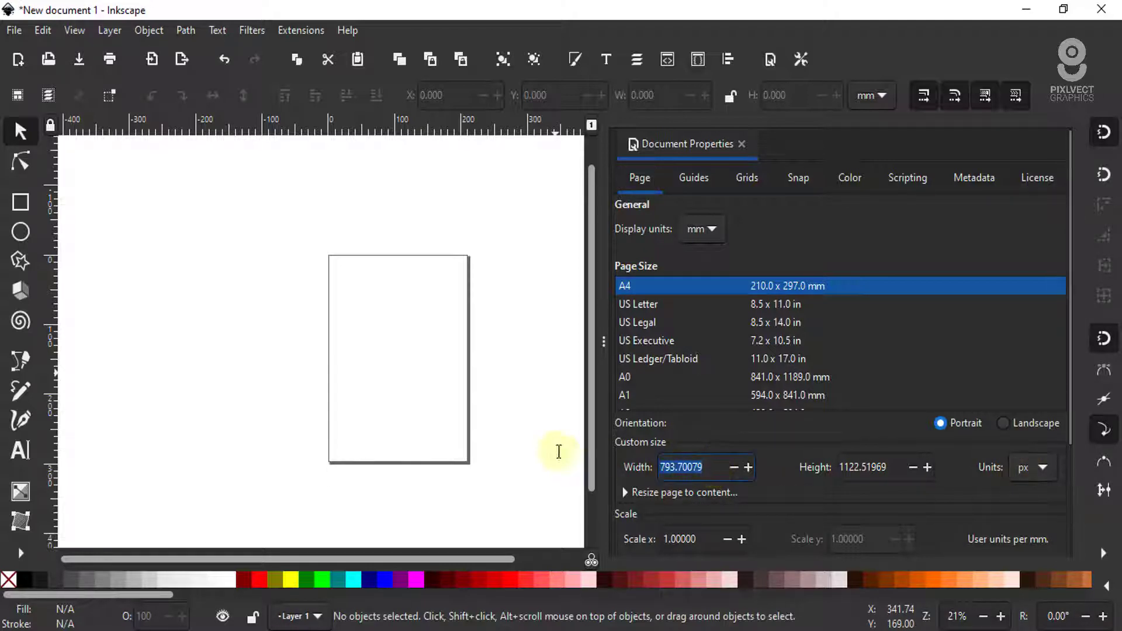
type("1920")
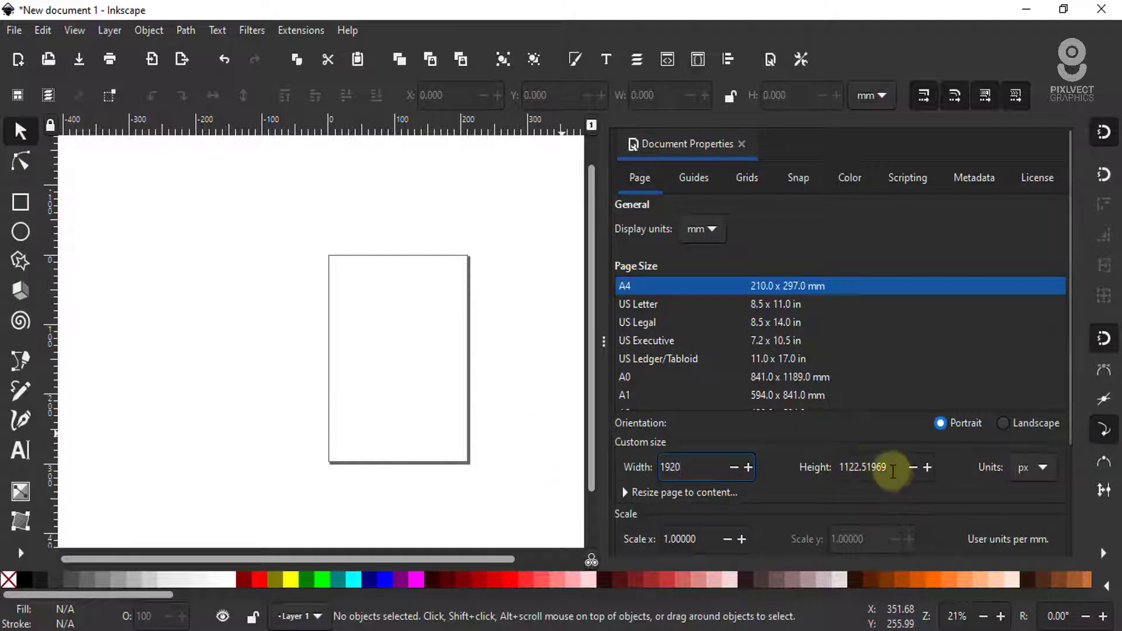
key("Tab")
type("10")
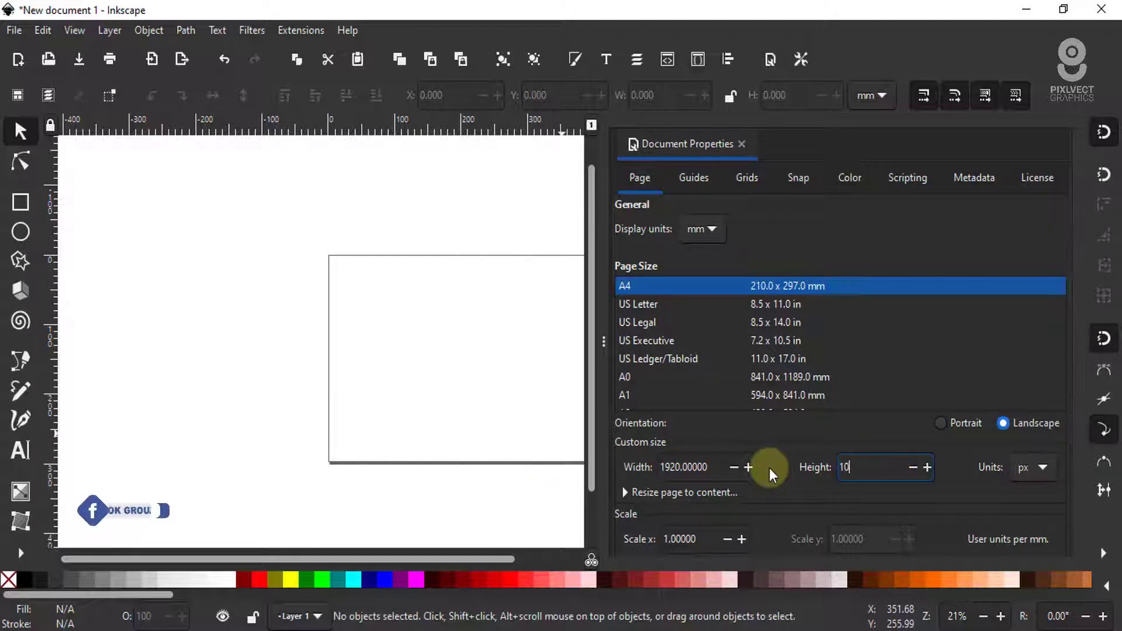
type("80")
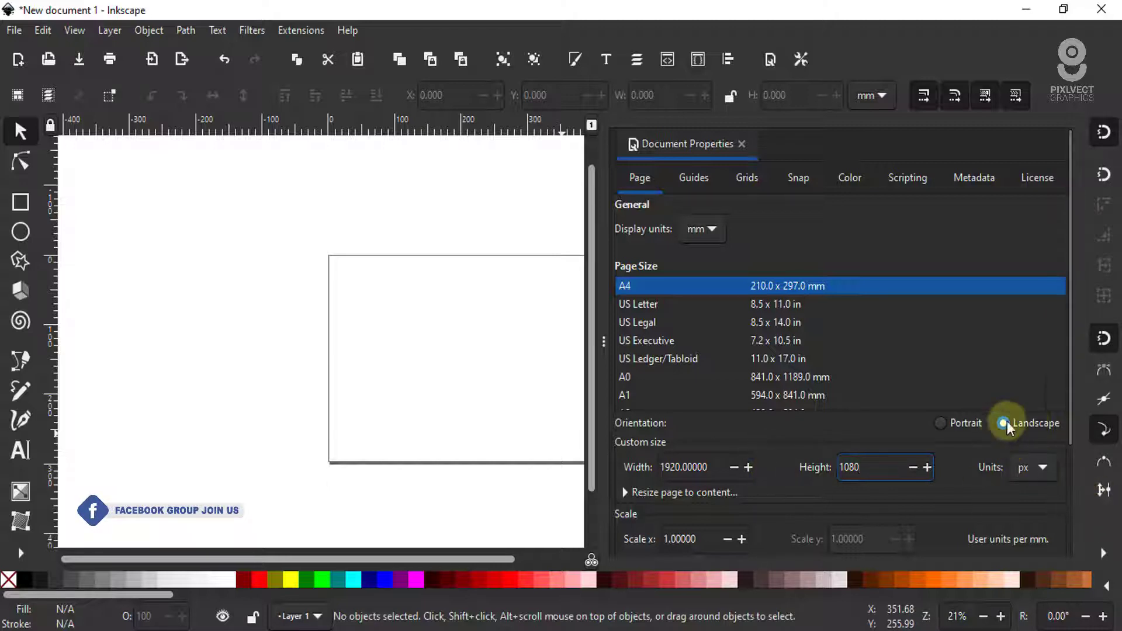
left_click(1021, 426)
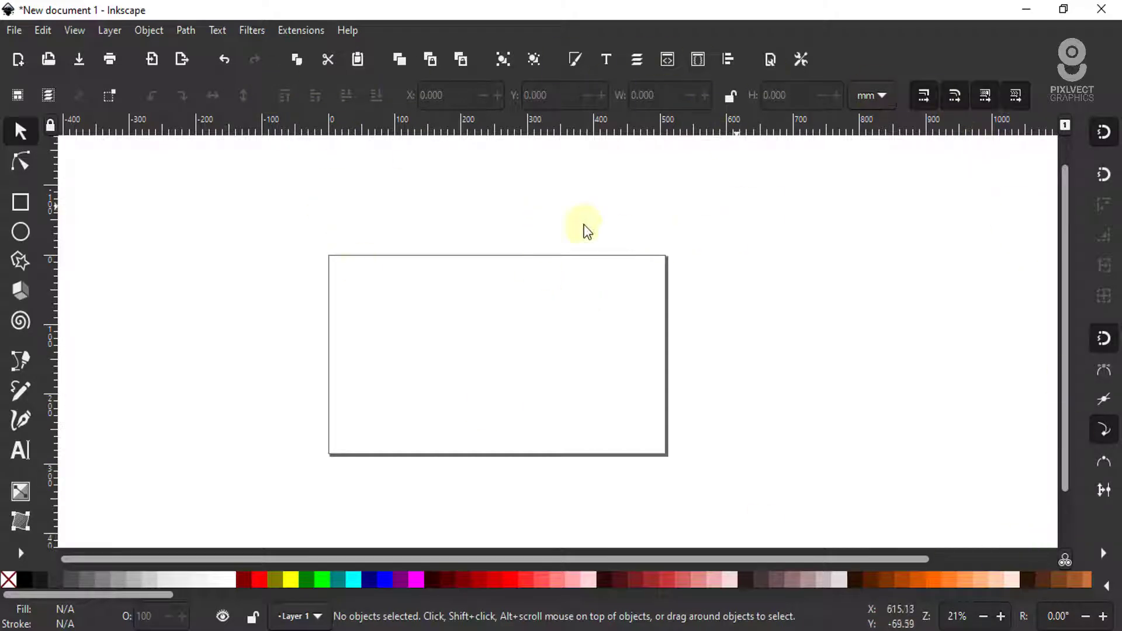
Switch View to Wide, back to Default, and show the Fill and Stroke panel
left_click(74, 33)
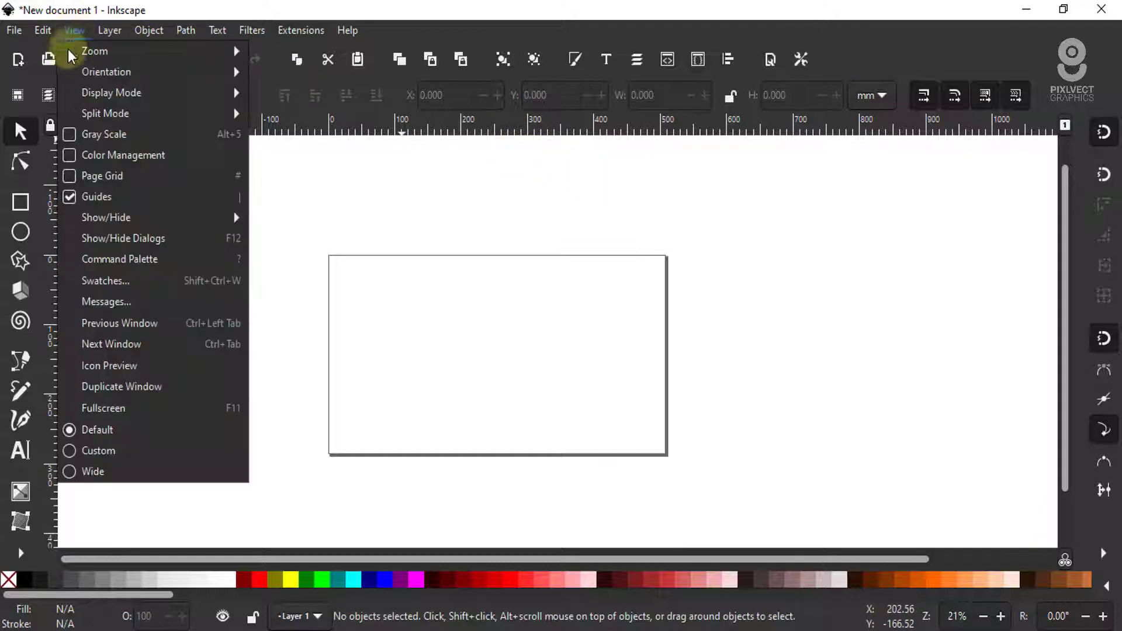
left_click(73, 472)
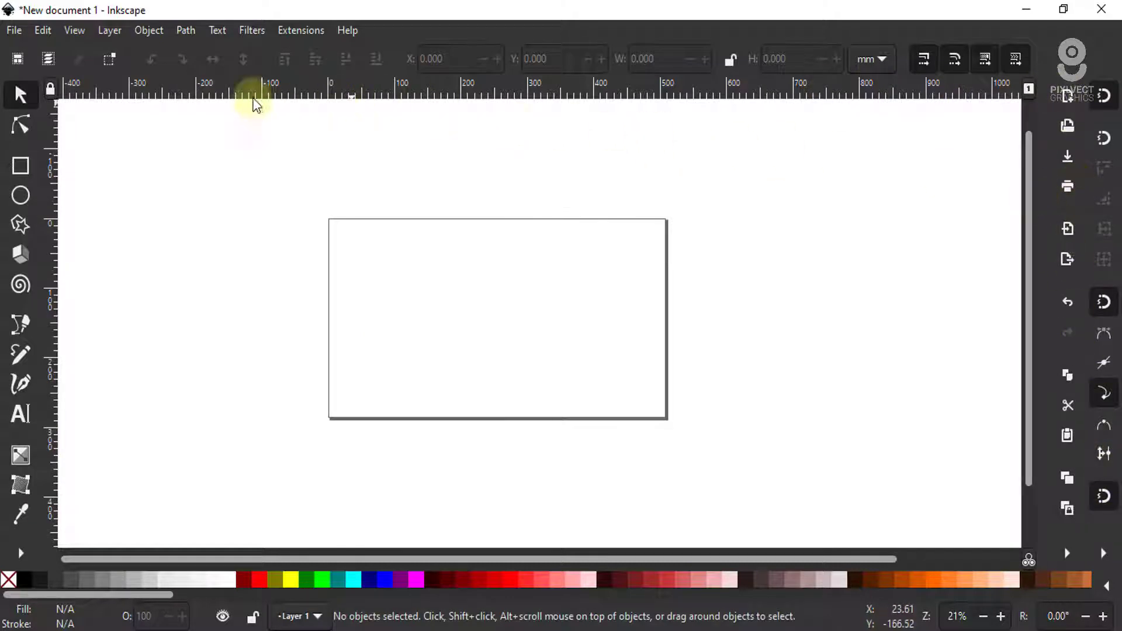
left_click(74, 30)
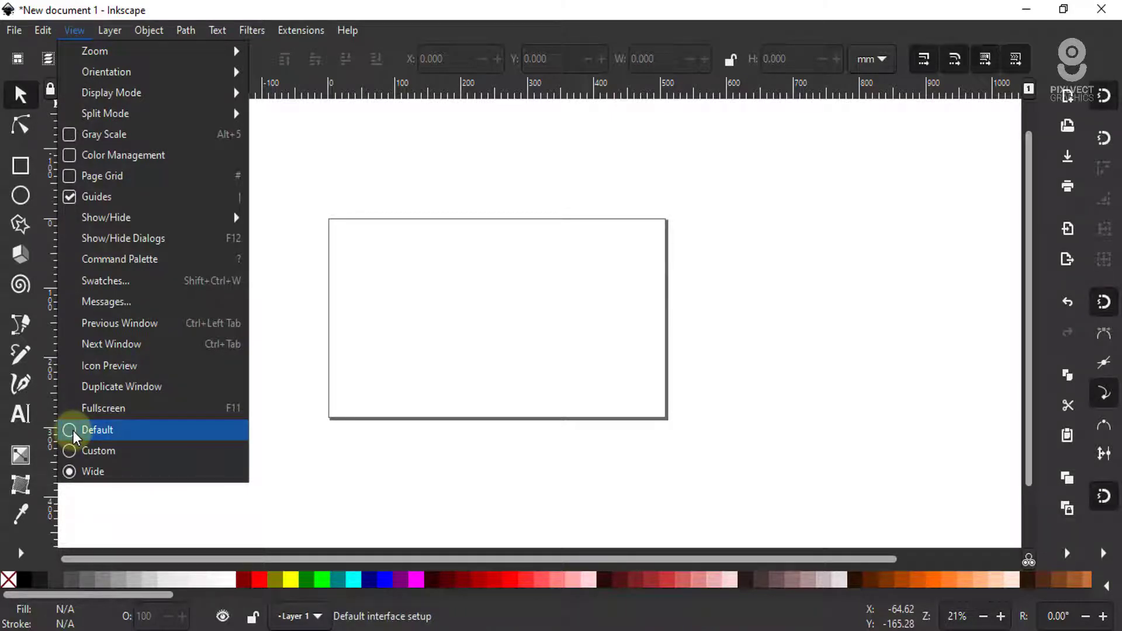
left_click(74, 432)
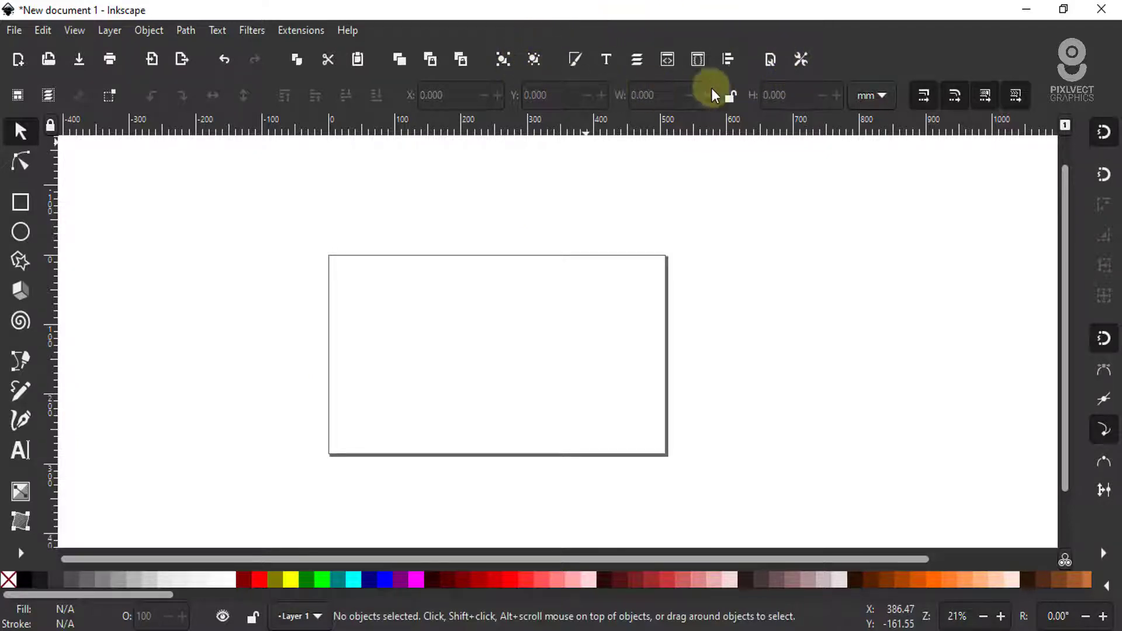
left_click(576, 58)
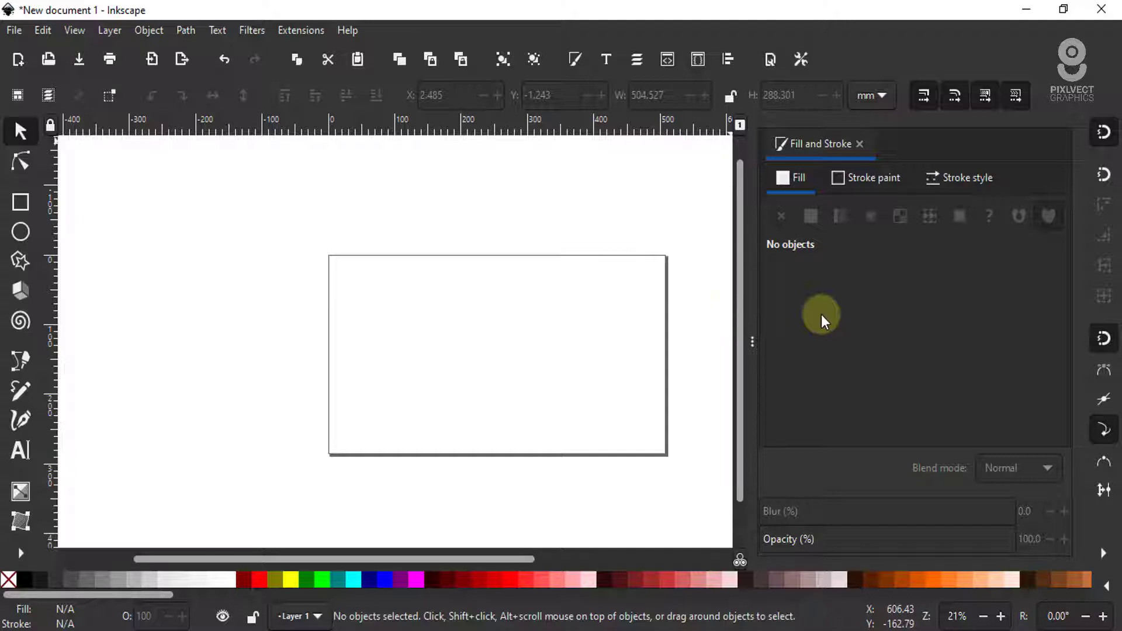
Draw a rectangle covering the whole page
left_click(21, 201)
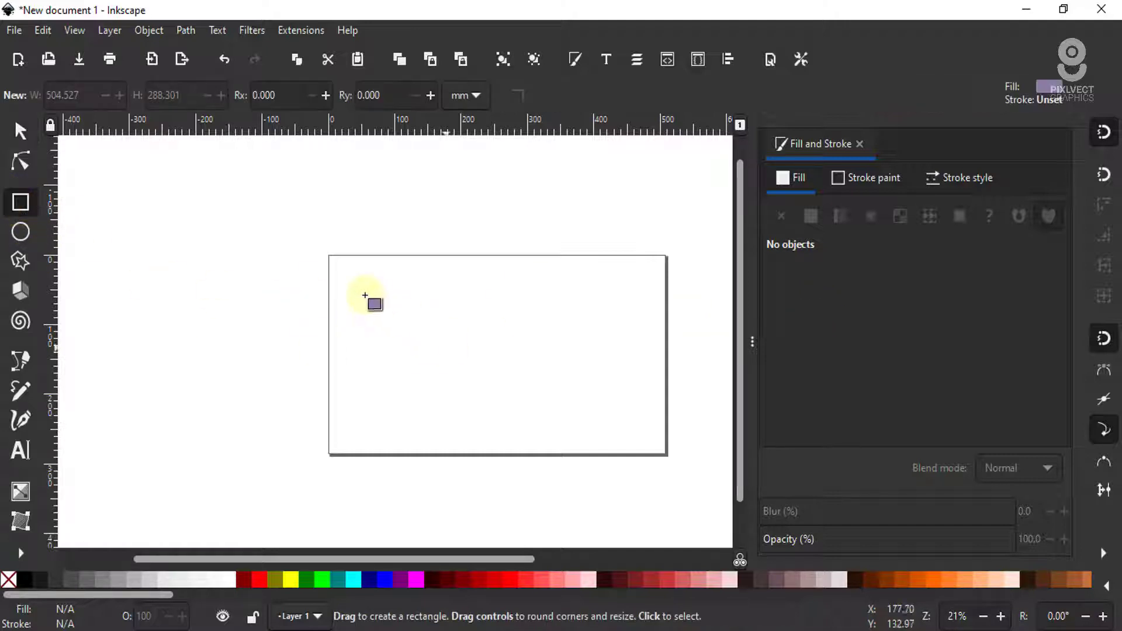
left_click_drag(328, 252, 667, 459)
left_click(20, 129)
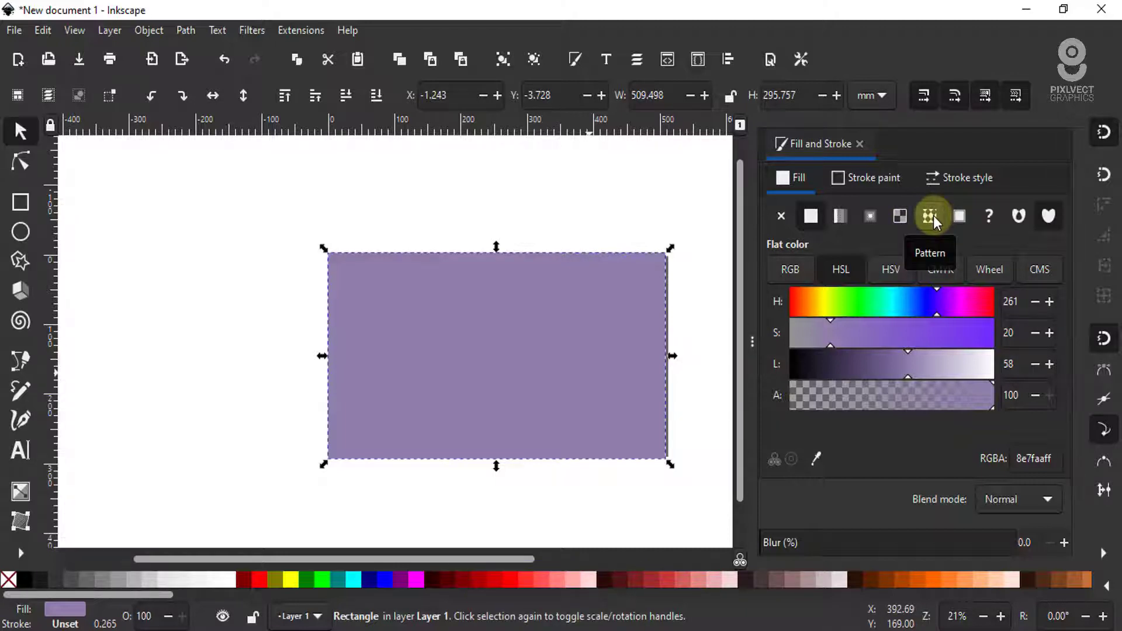
Set the rectangle's fill to Pattern and try the Checkerboard pattern
left_click(930, 216)
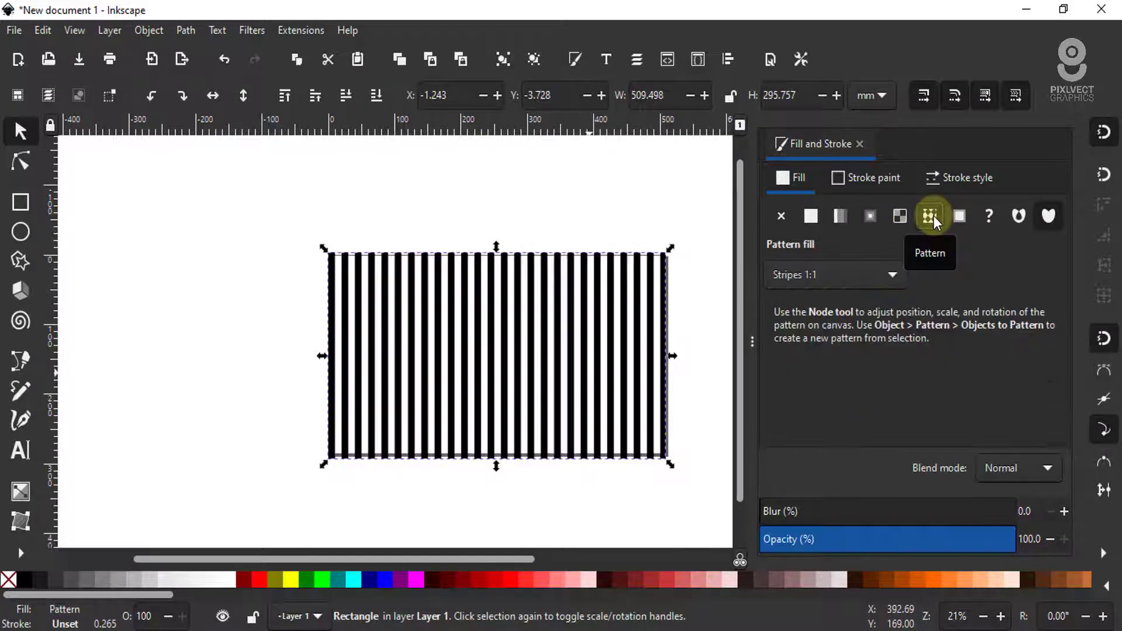
left_click(893, 276)
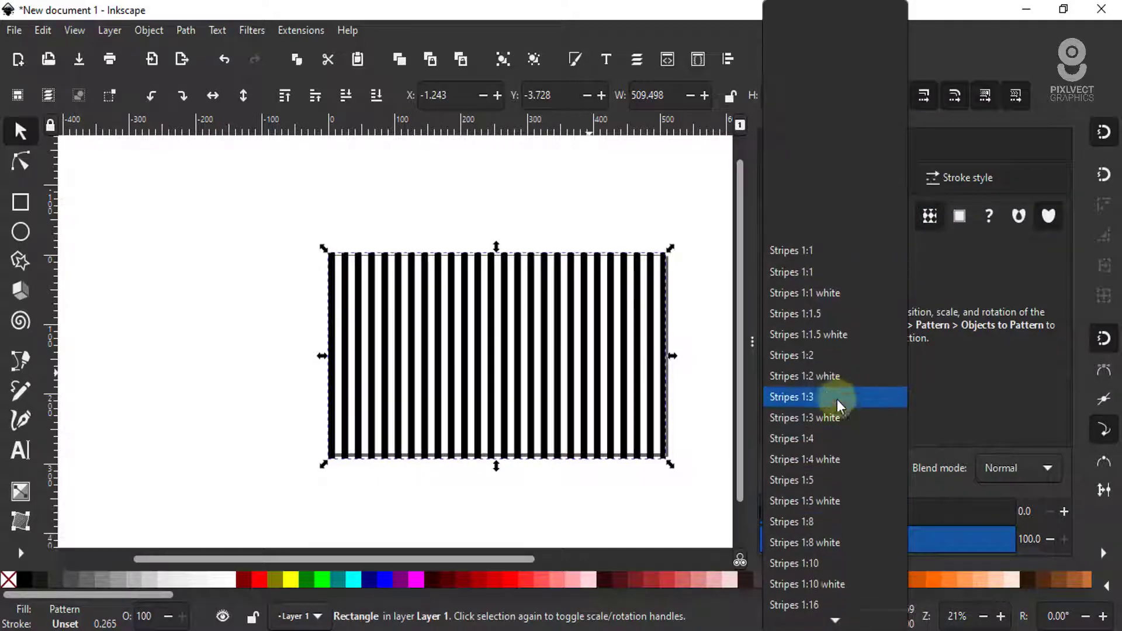
scroll(836, 399, "down", 1)
scroll(836, 401, "down", 2)
scroll(835, 406, "down", 1)
scroll(834, 409, "down", 2)
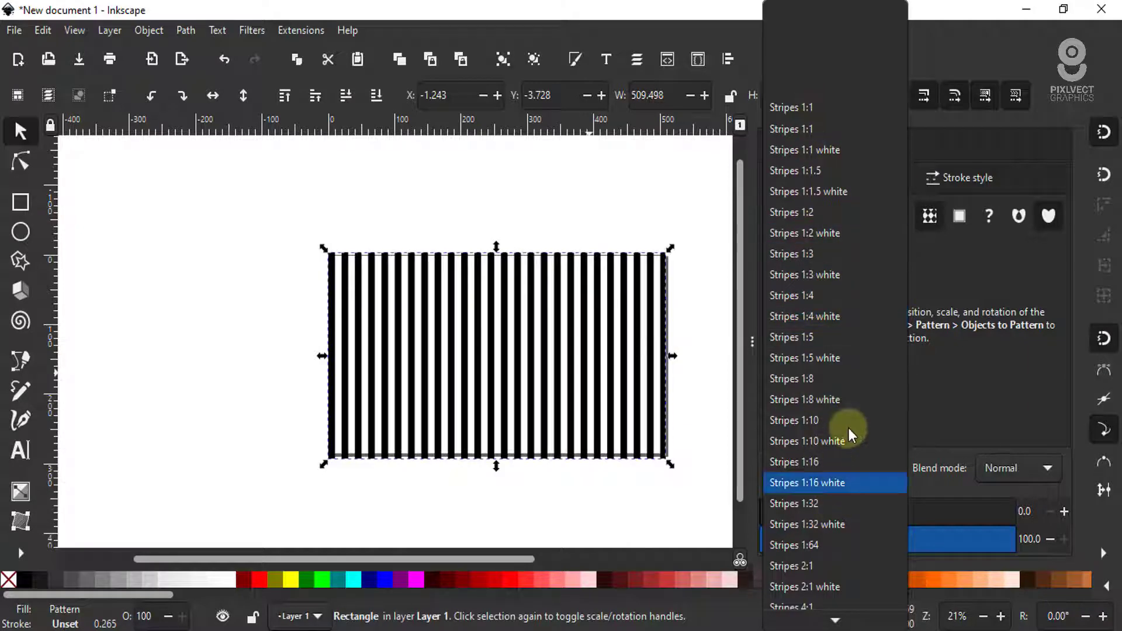
scroll(849, 428, "down", 3)
scroll(847, 427, "down", 2)
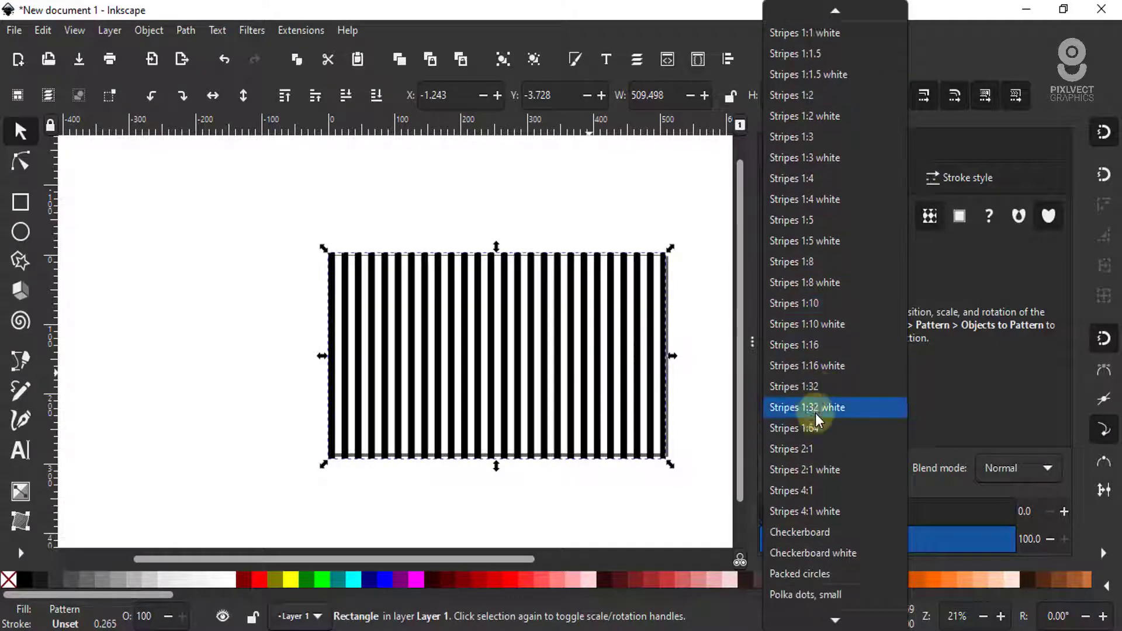
scroll(815, 415, "down", 2)
scroll(812, 429, "down", 2)
left_click(812, 435)
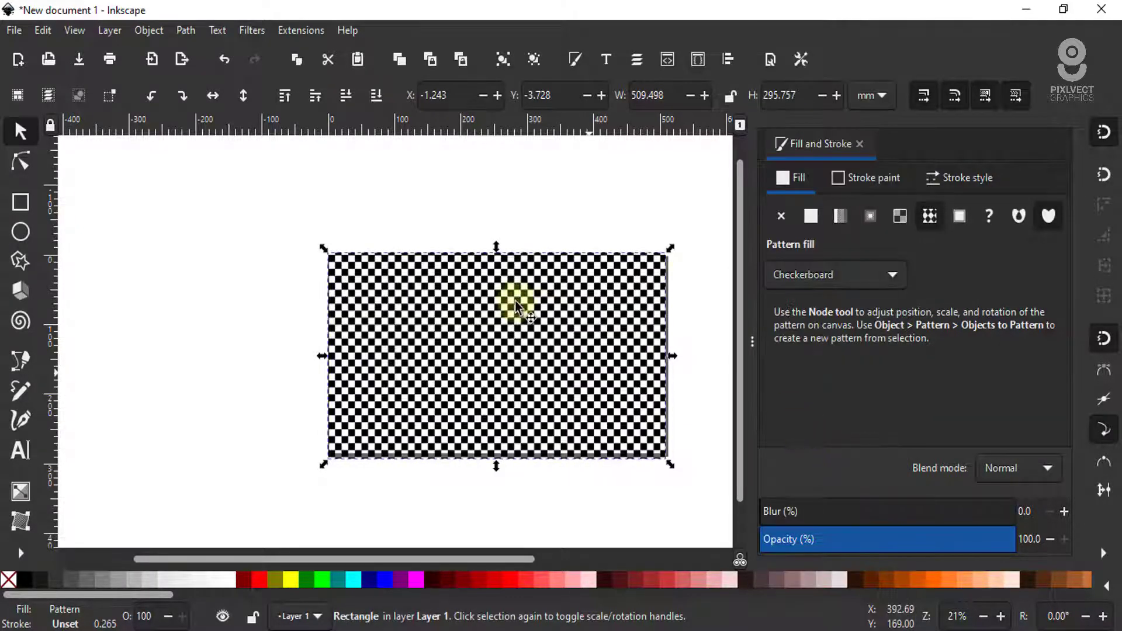
Switch the pattern to 'Polka dots, small' and deselect the rectangle
left_click(882, 275)
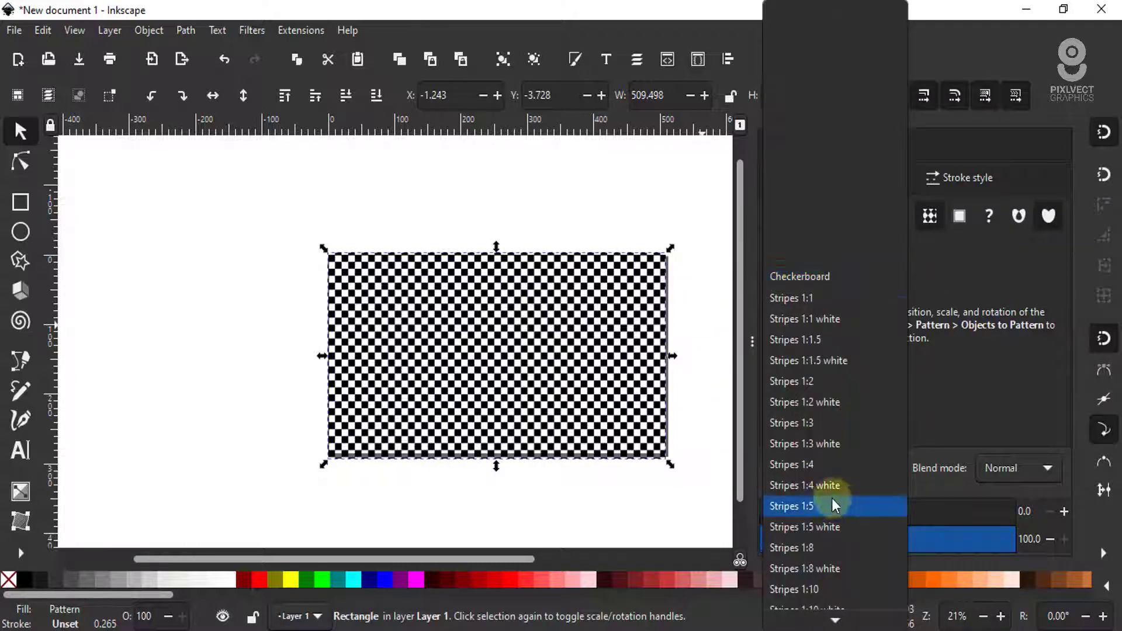
scroll(832, 497, "down", 2)
scroll(832, 491, "down", 2)
scroll(831, 488, "down", 2)
scroll(832, 486, "down", 2)
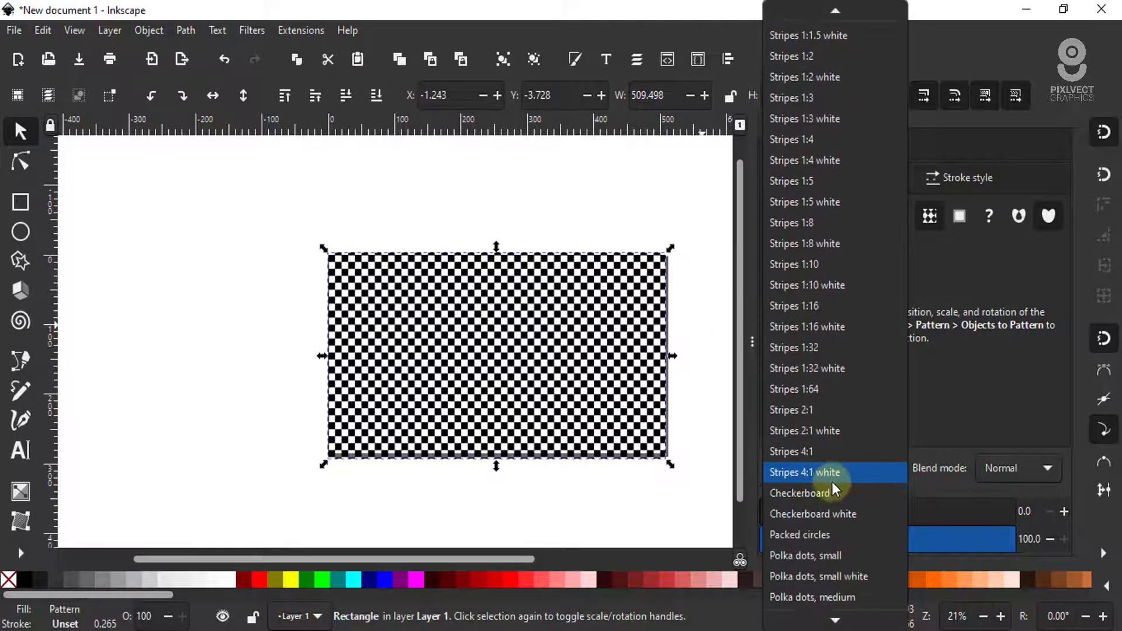
scroll(831, 491, "down", 1)
scroll(821, 505, "down", 1)
left_click(813, 515)
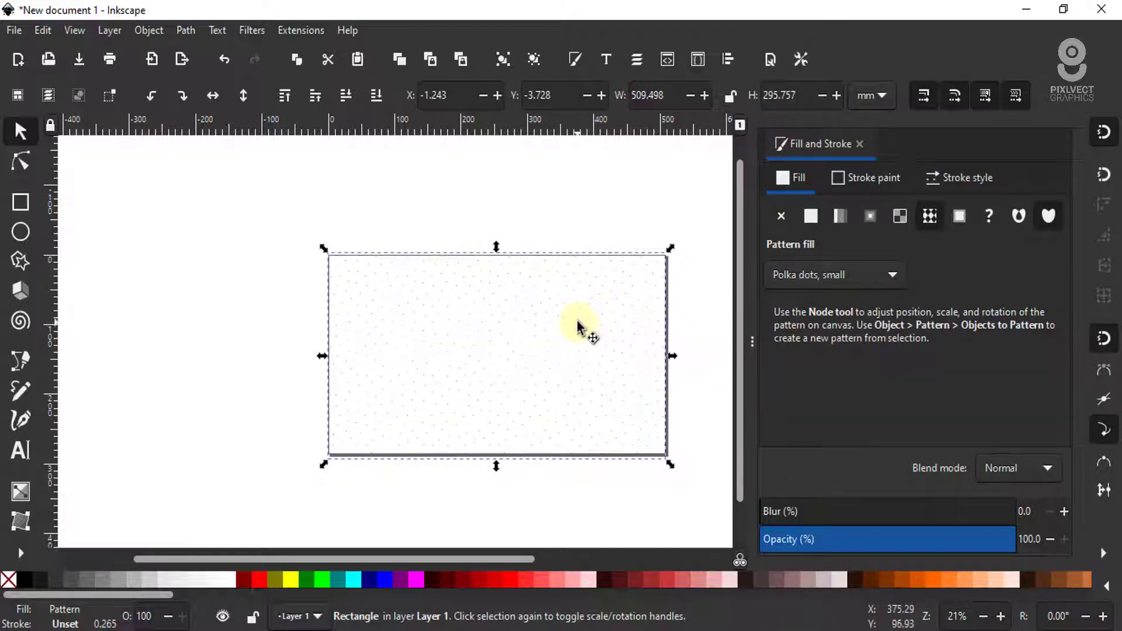
scroll(584, 329, "up", 4)
scroll(580, 324, "up", 3)
scroll(579, 324, "down", 5)
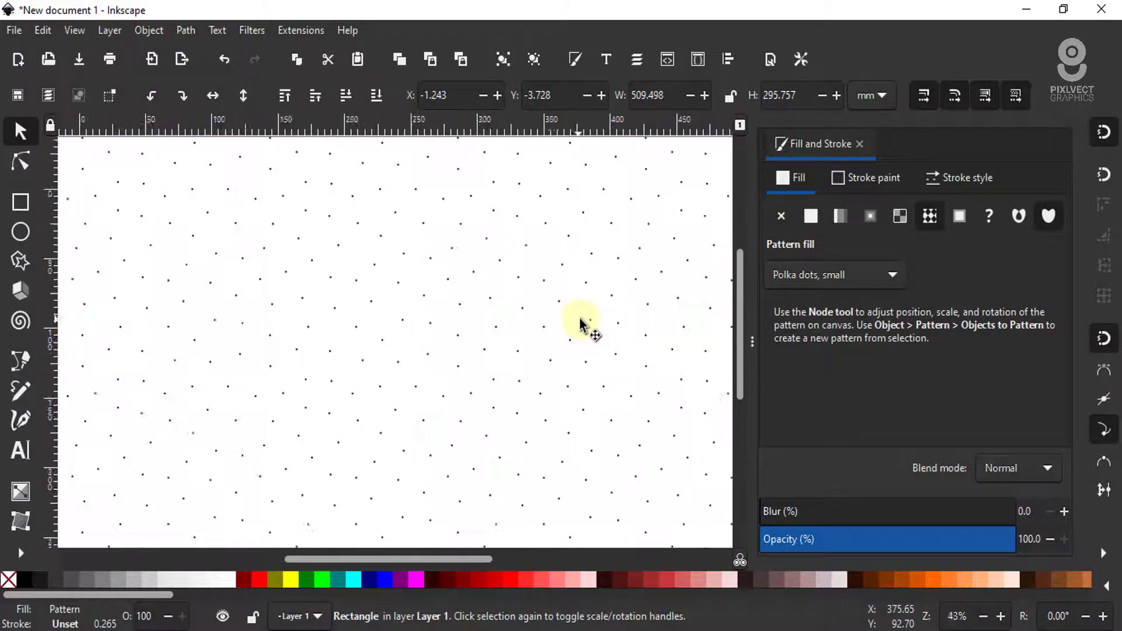
scroll(581, 326, "down", 3)
scroll(582, 326, "up", 2)
scroll(569, 332, "down", 1)
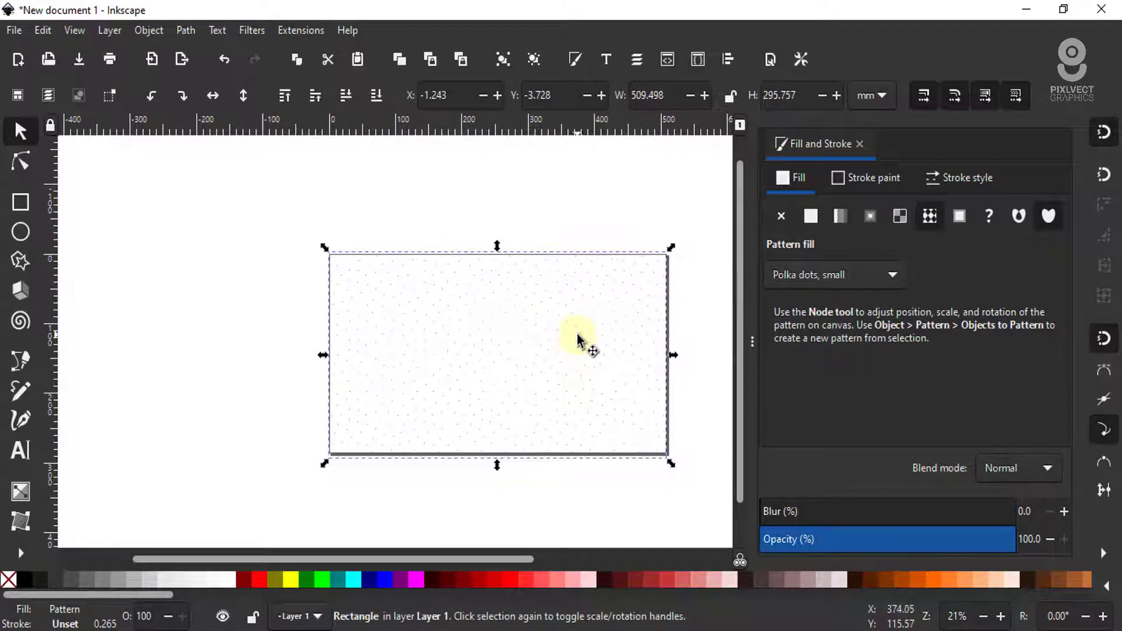
left_click(881, 275)
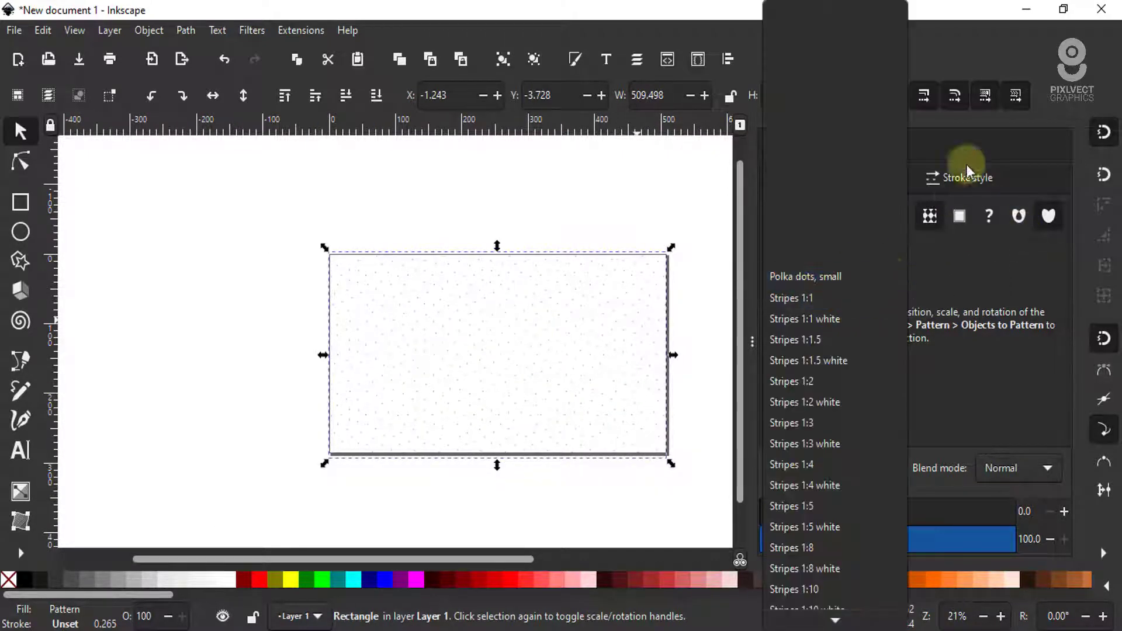
left_click(1040, 50)
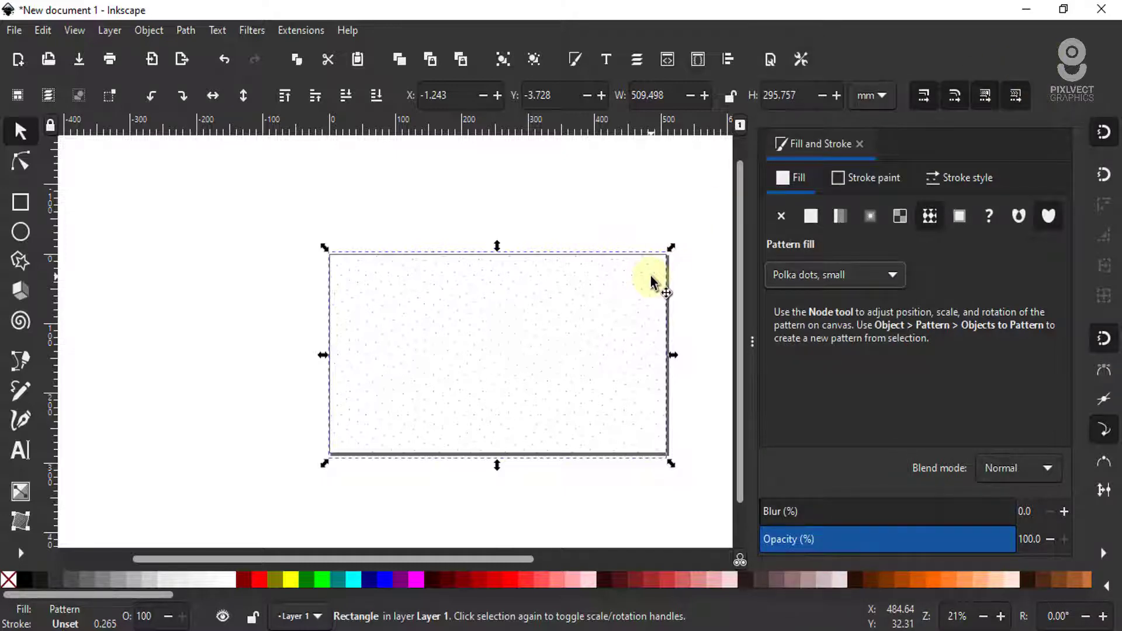
left_click(667, 489)
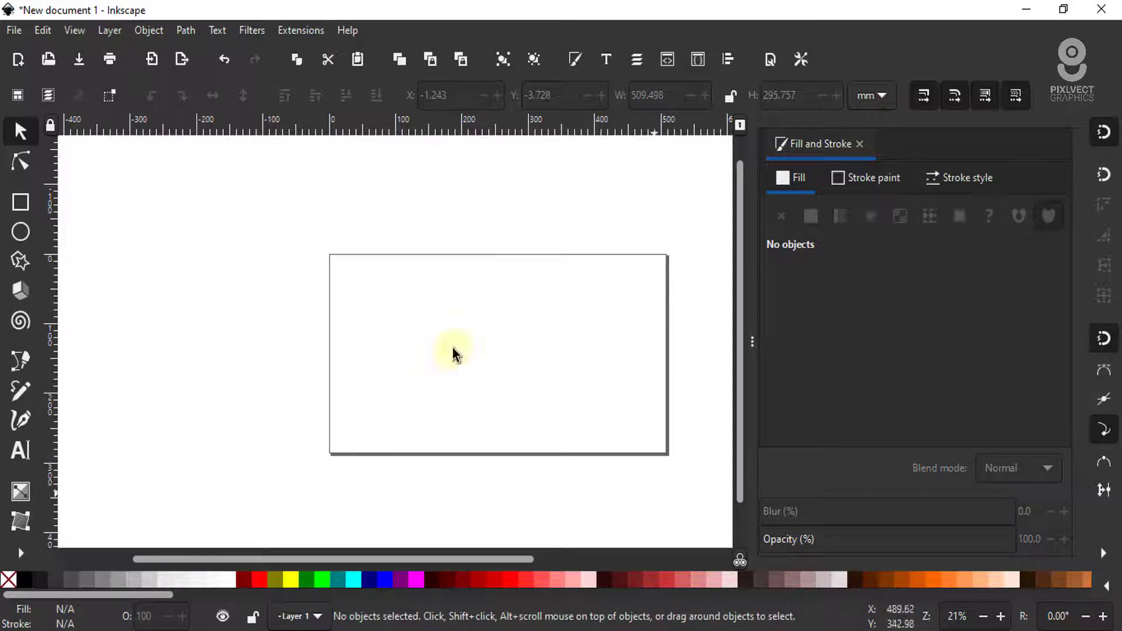
Draw a tall narrow ellipse inside the rectangle and fill it red (#FF0000)
left_click(21, 232)
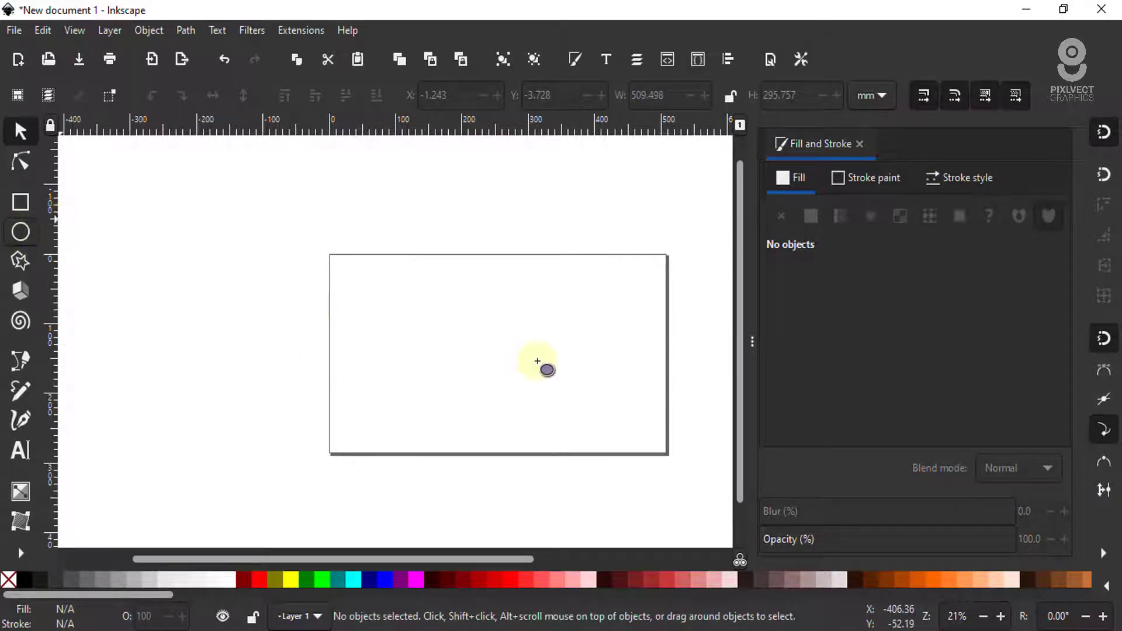
left_click_drag(475, 291, 506, 403)
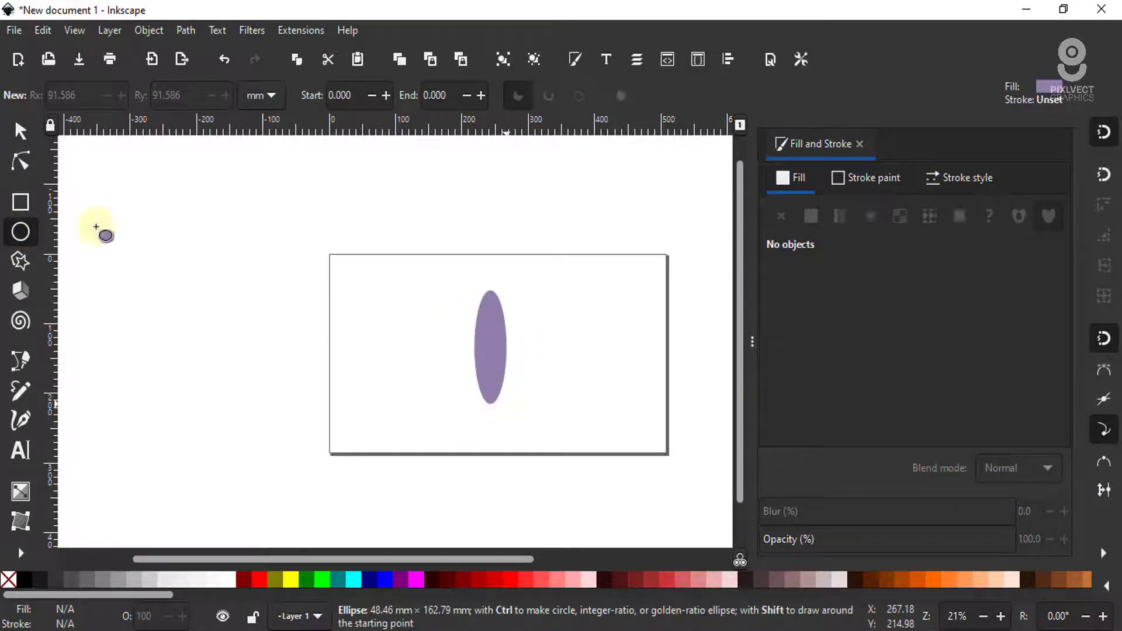
left_click(28, 131)
scroll(491, 344, "up", 2)
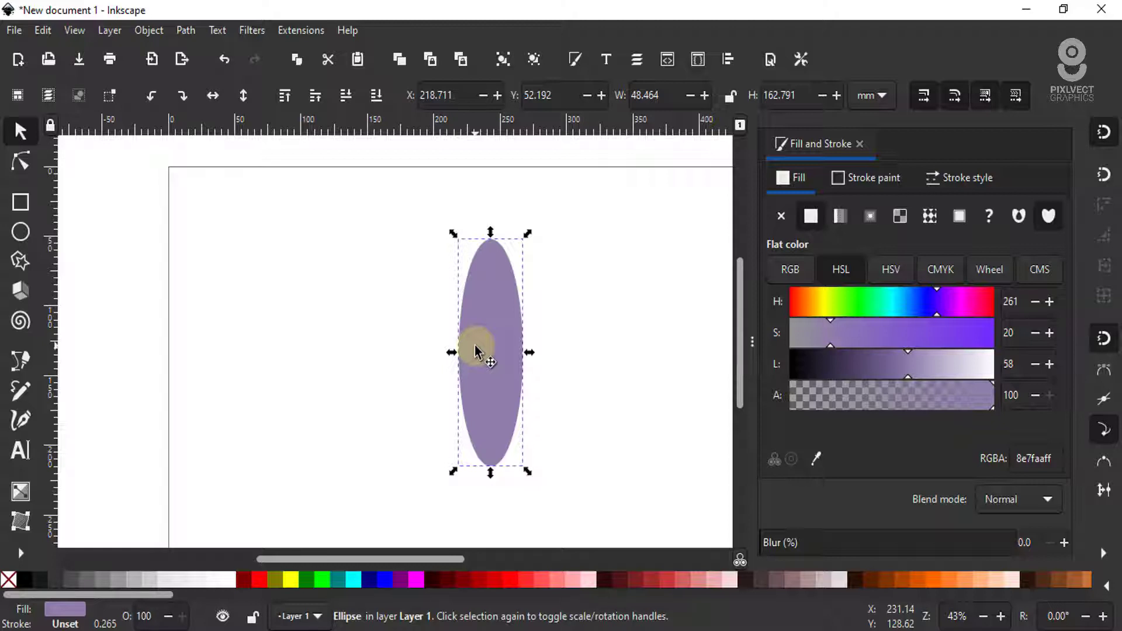
left_click(512, 581)
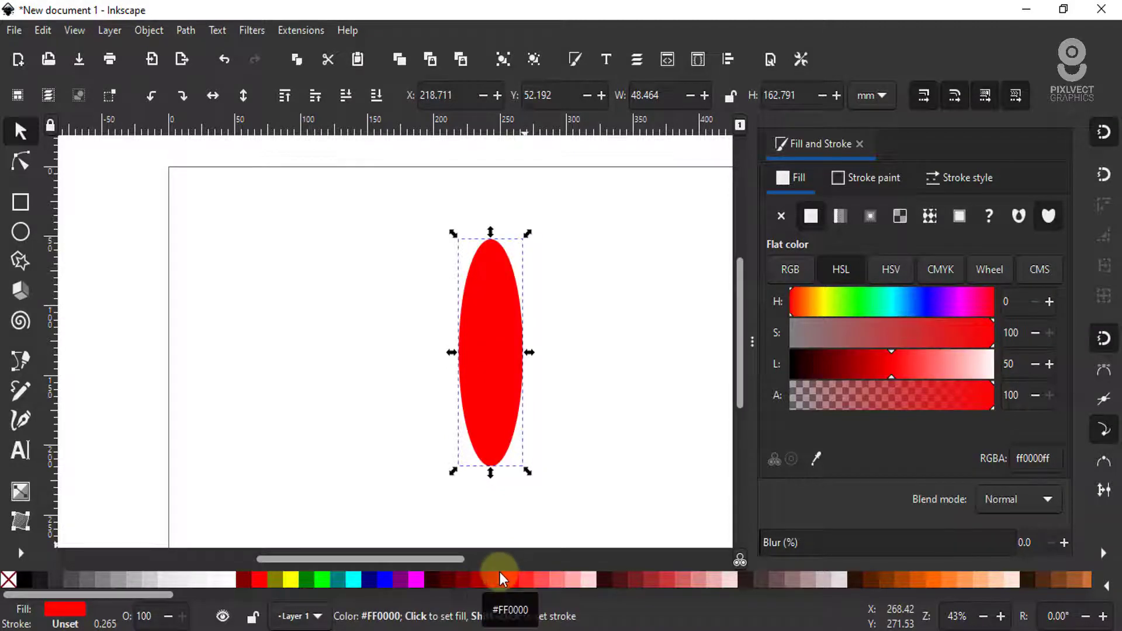
Convert the ellipse to a path and drag its top and side nodes down into a petal
left_click(186, 30)
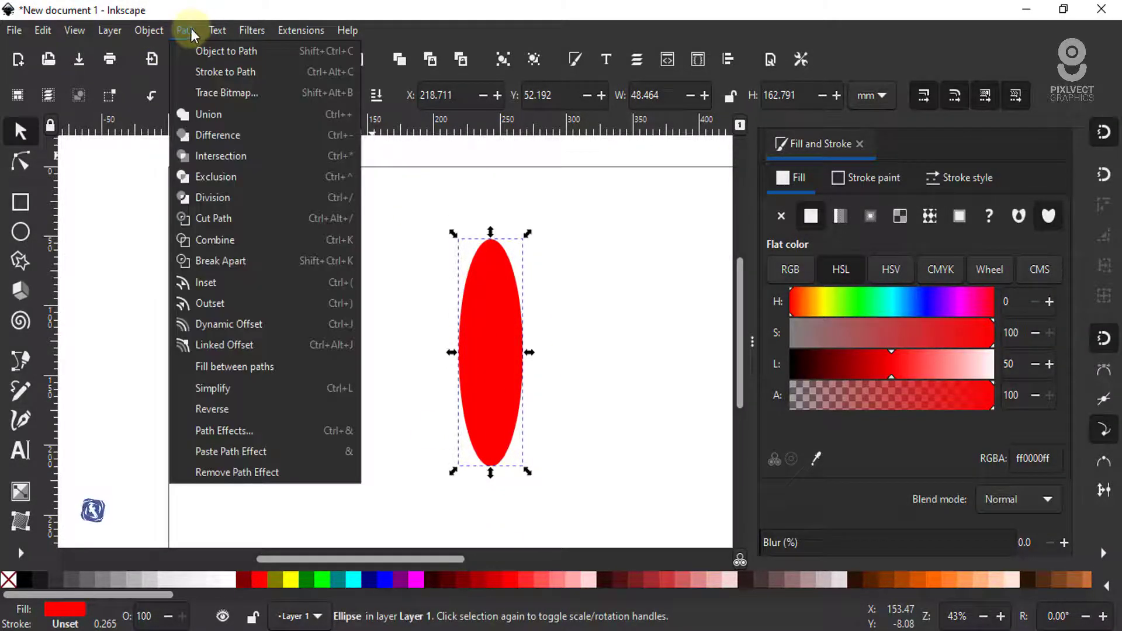
left_click(200, 59)
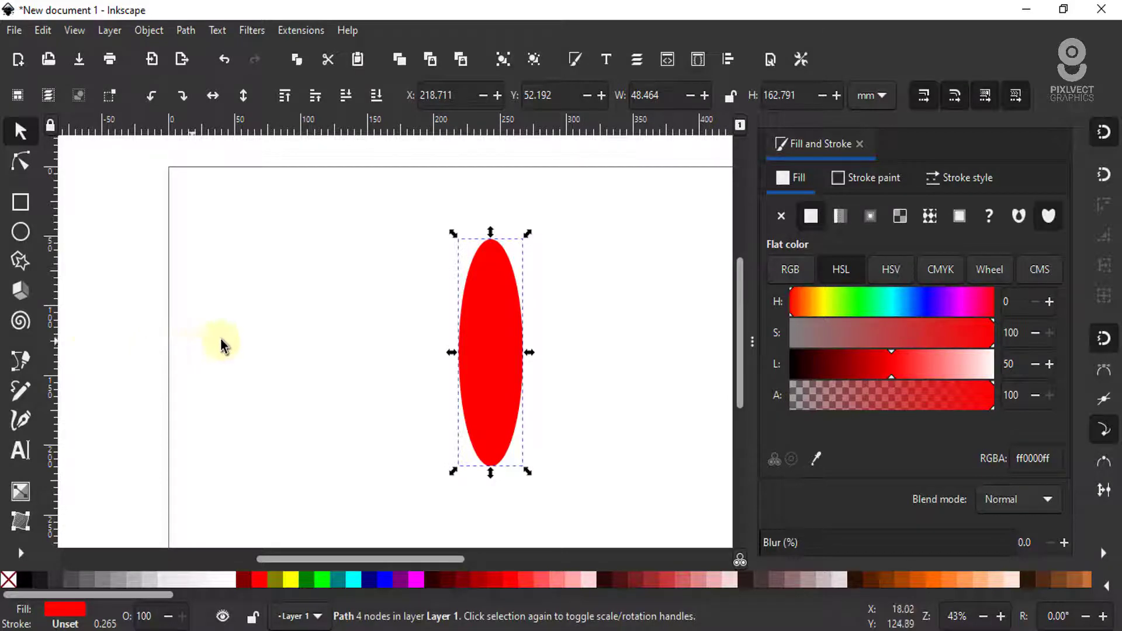
left_click(21, 161)
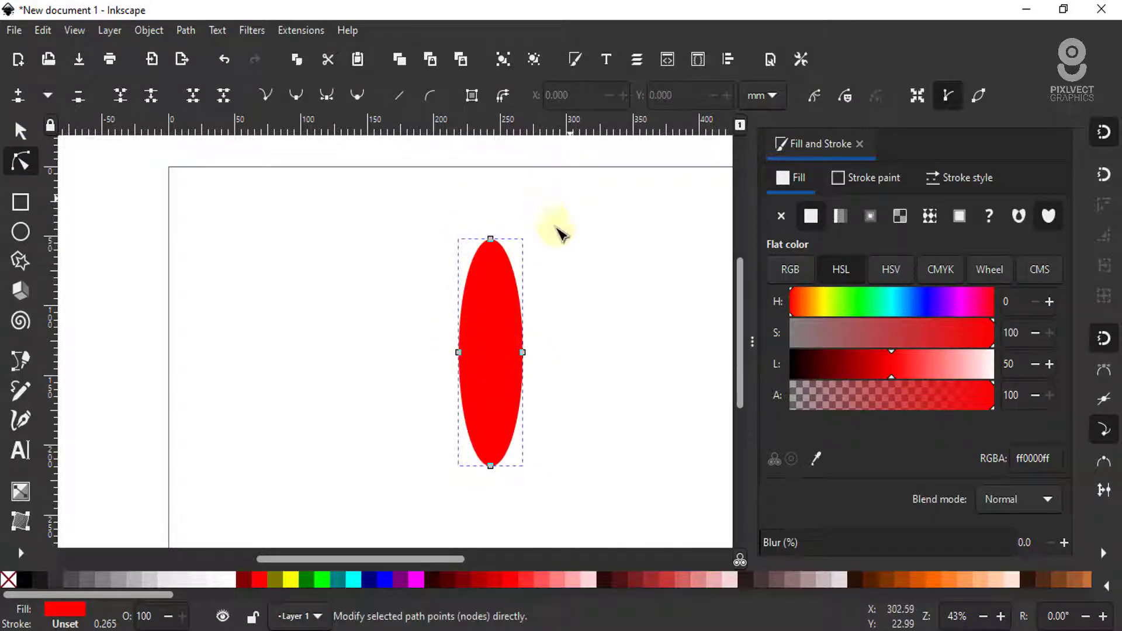
left_click_drag(572, 199, 412, 394)
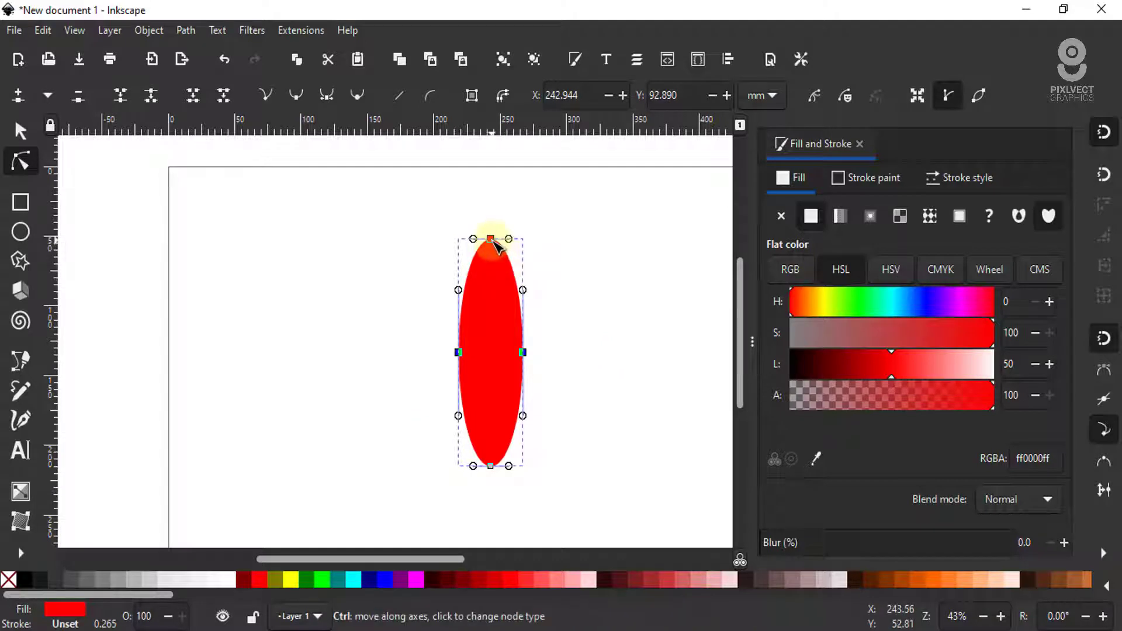
left_click_drag(492, 242, 495, 292)
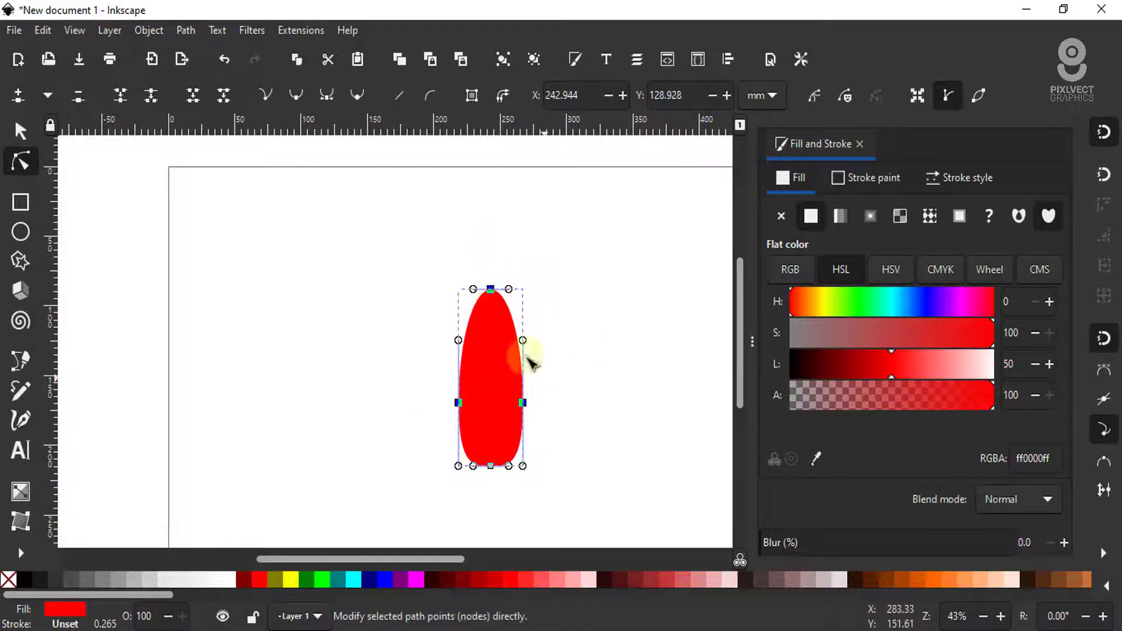
Move the petal up slightly and put its handles into rotation mode
left_click(20, 132)
left_click(358, 351)
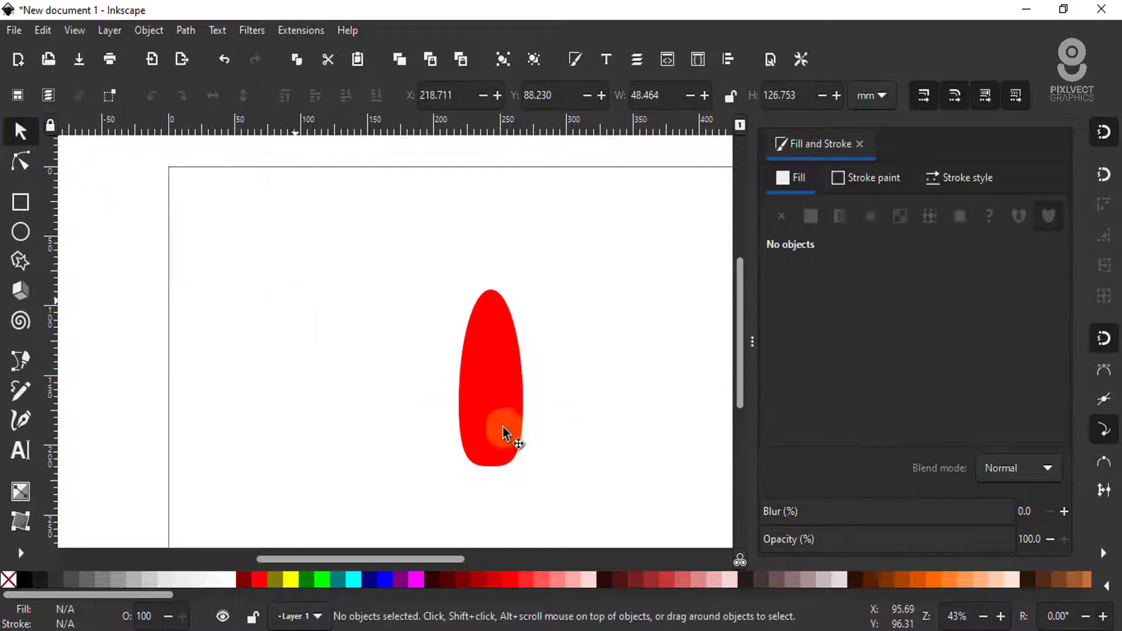
left_click_drag(485, 354, 492, 310)
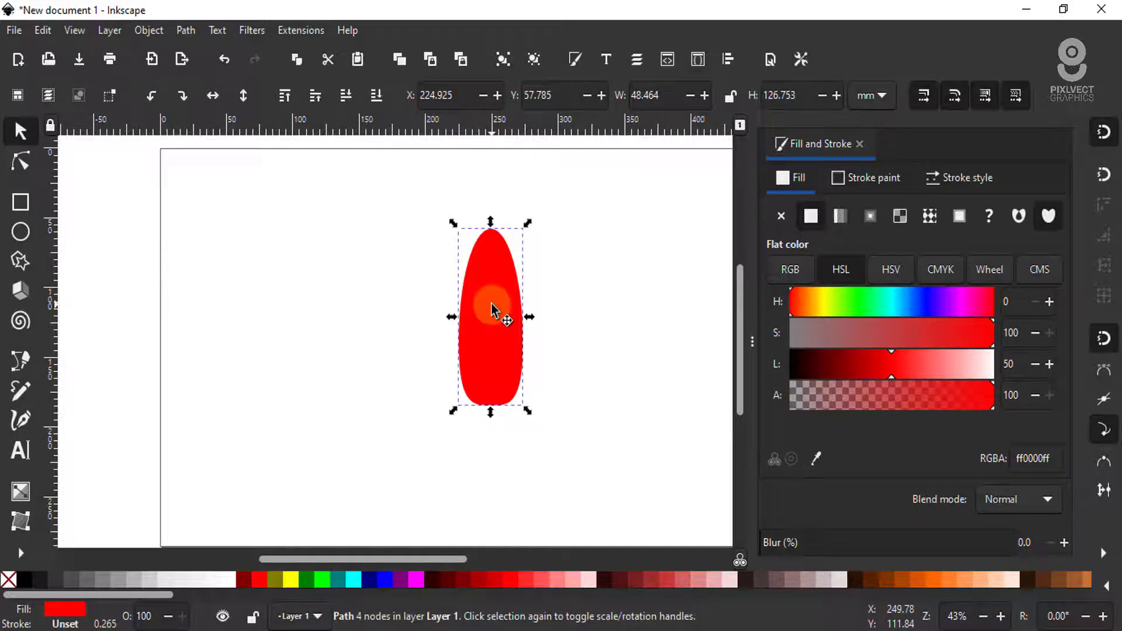
left_click(492, 309)
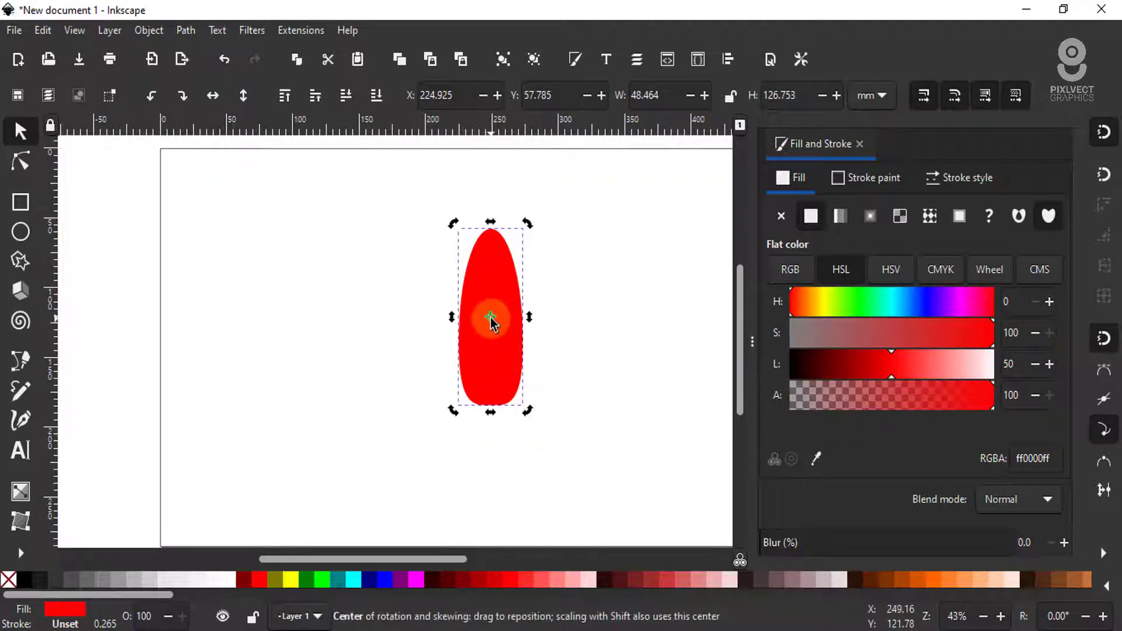
Move the rotation centre below the petal and rotate duplicates into six radiating petals
left_click_drag(490, 317, 492, 449)
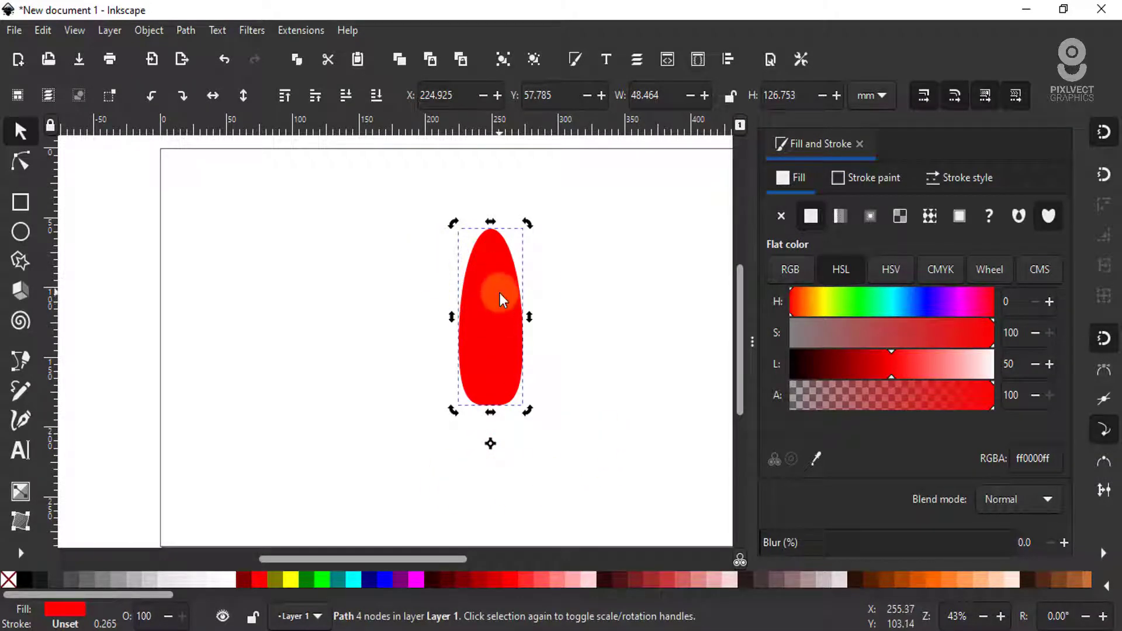
right_click(499, 295)
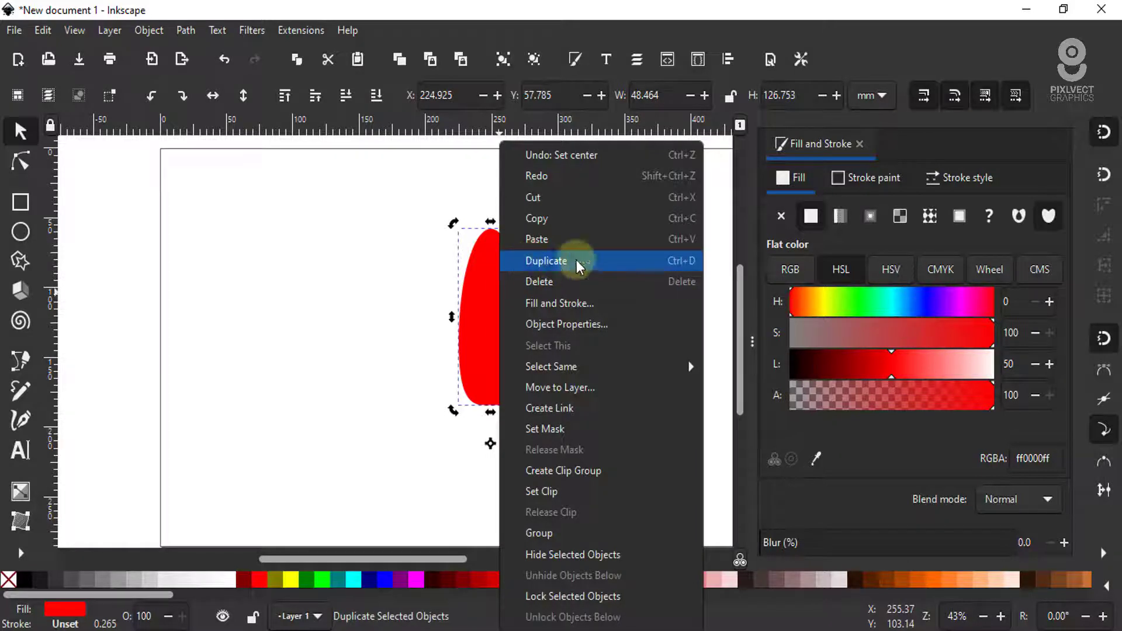
left_click(543, 268)
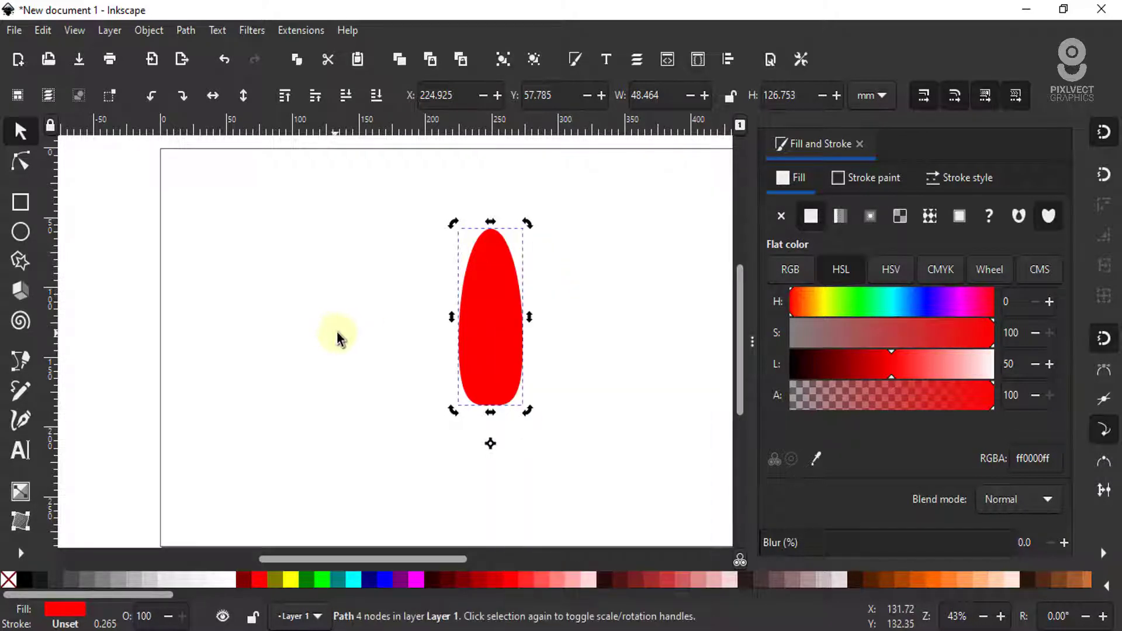
mouse_move(453, 223)
left_mouse_down()
mouse_move(354, 270)
mouse_move(296, 365)
left_mouse_up()
scroll(497, 304, "down", 1, "ctrl")
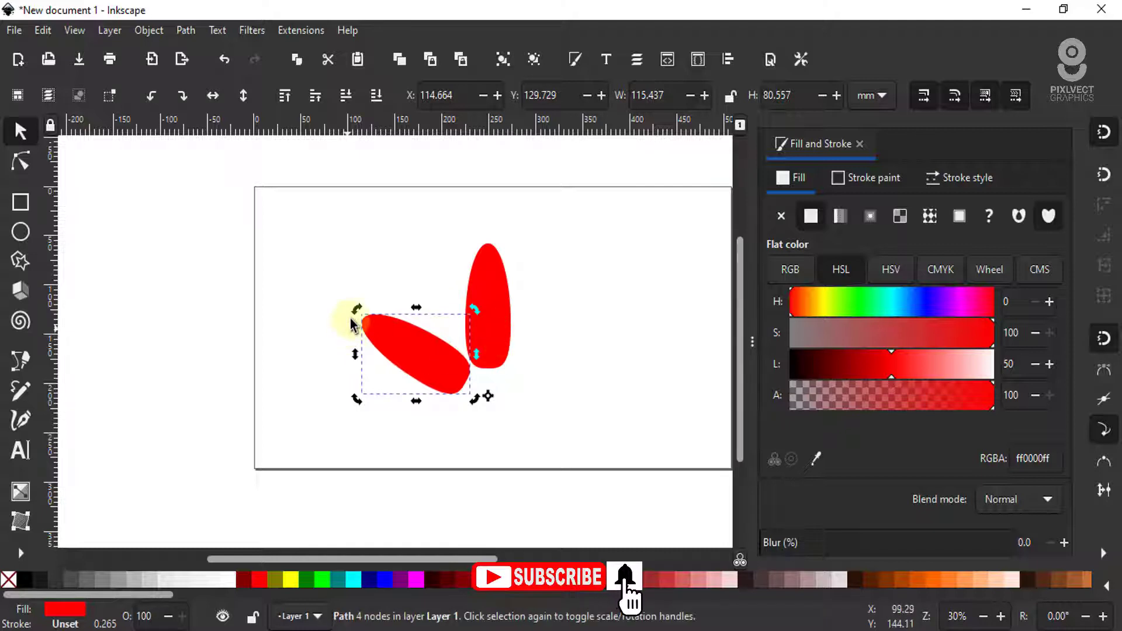
mouse_move(357, 316)
left_mouse_down()
mouse_move(338, 433)
mouse_move(346, 459)
left_mouse_up()
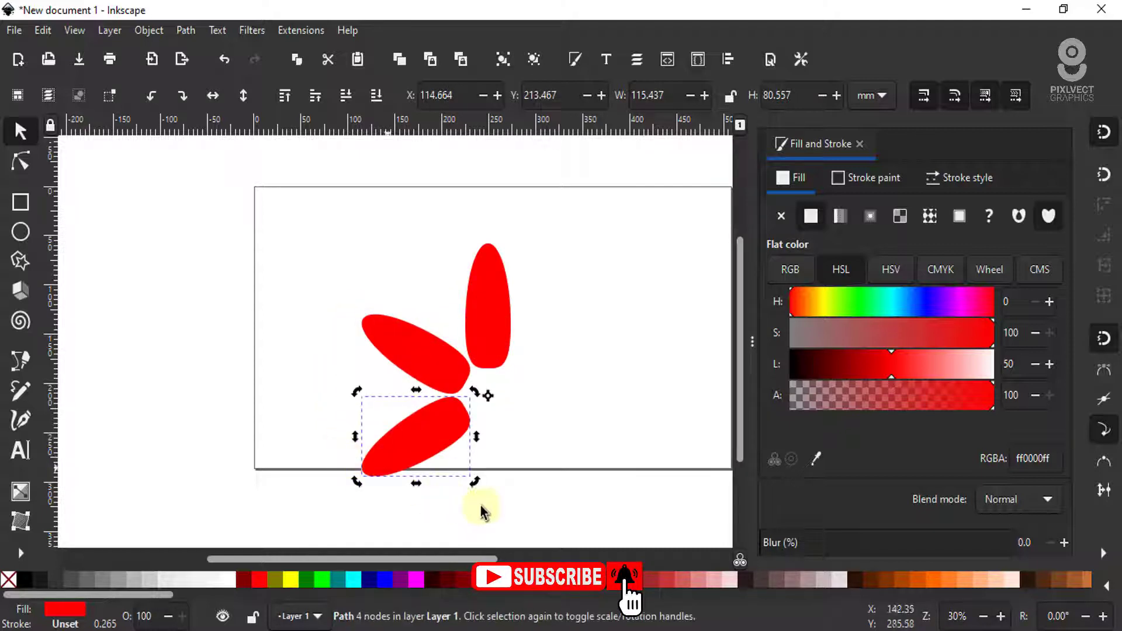
key("ctrl+d")
left_click_drag(355, 398, 475, 527)
key("ctrl+d")
left_click_drag(516, 417, 533, 372)
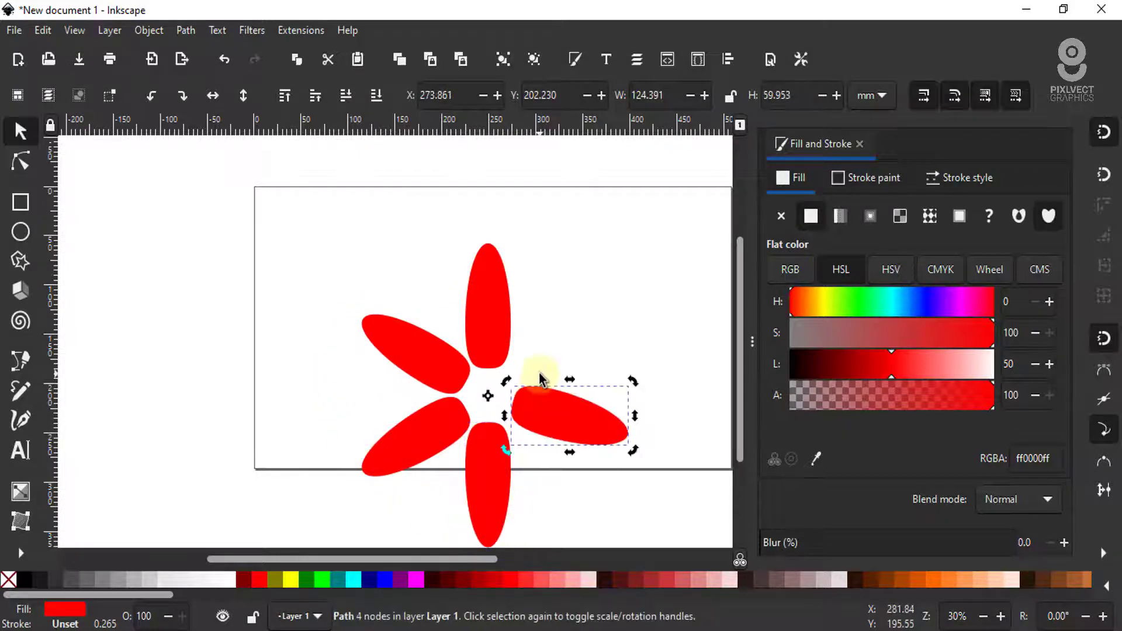
key("ctrl+z")
key("ctrl+d")
left_click_drag(515, 417, 534, 381)
key("ctrl+d")
left_click_drag(618, 393, 577, 272)
scroll(443, 312, "down", 2)
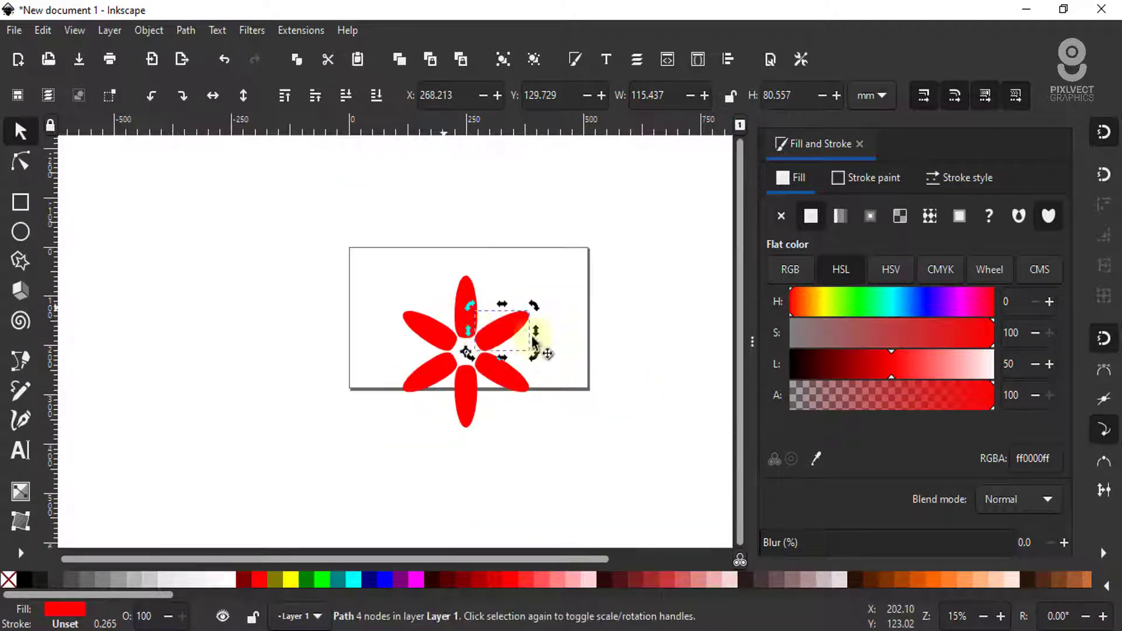
Select all six petals and scale the flower down to about 115 × 132 mm
left_click_drag(612, 221, 322, 484)
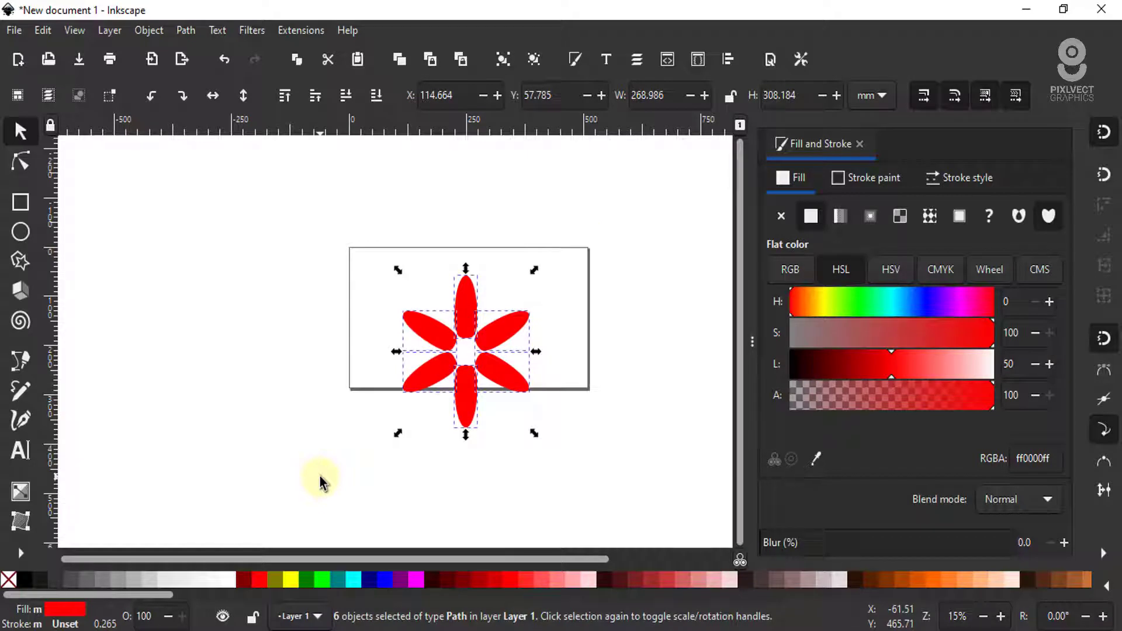
left_click_drag(533, 434, 463, 348)
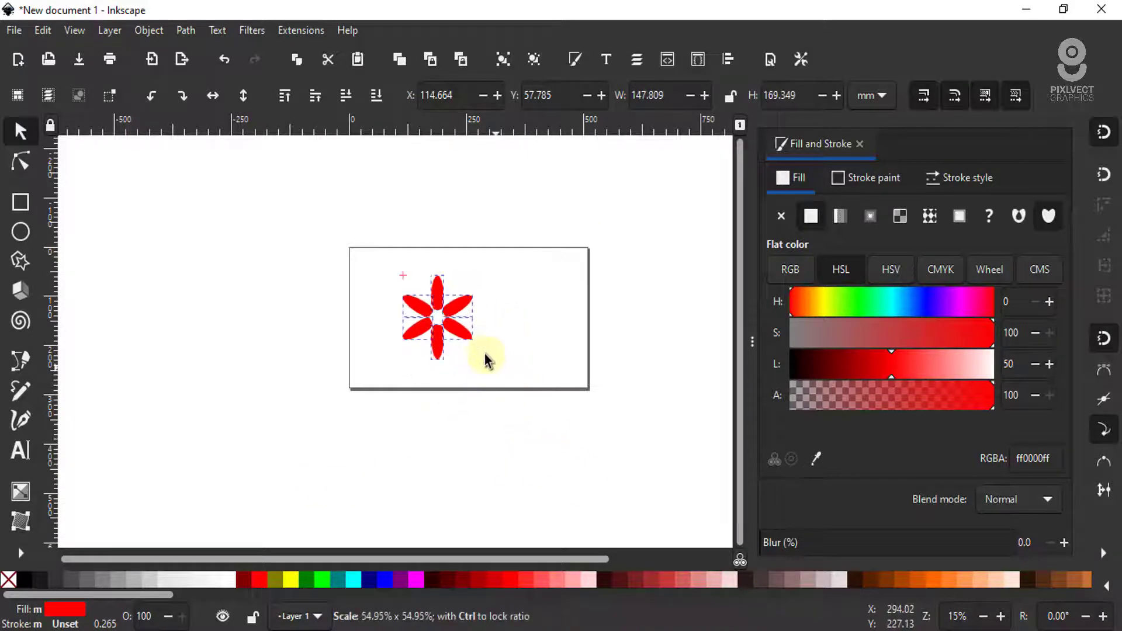
scroll(431, 294, "up", 1)
scroll(434, 294, "up", 2)
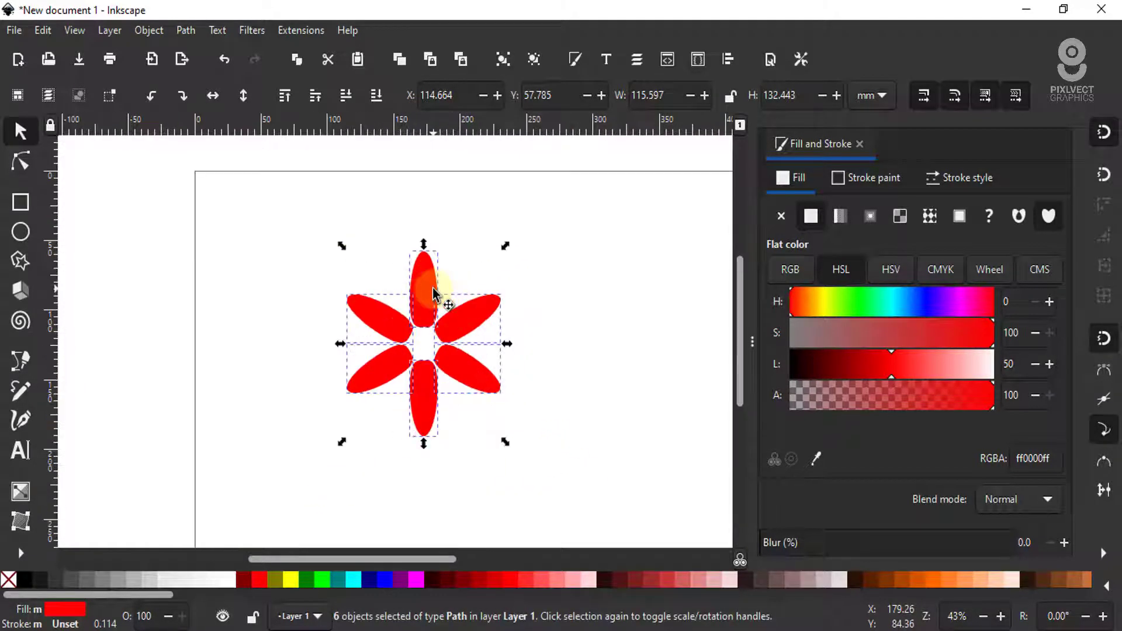
Combine the six petals into one path and fill the selected flower purple
left_click(186, 30)
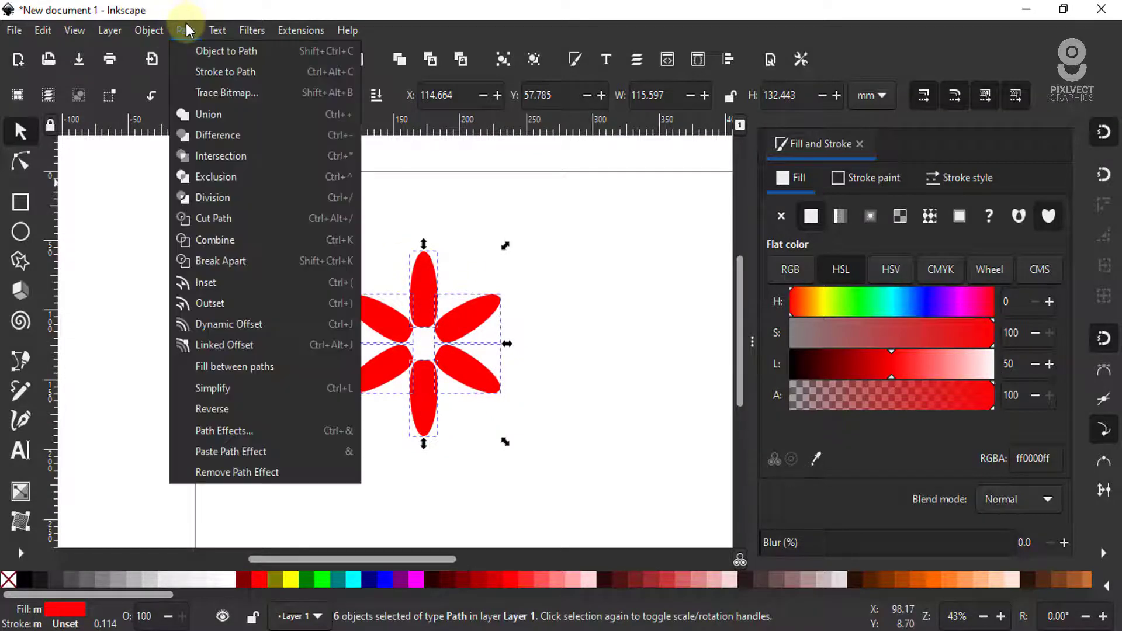
left_click(208, 240)
scroll(430, 336, "up", 2)
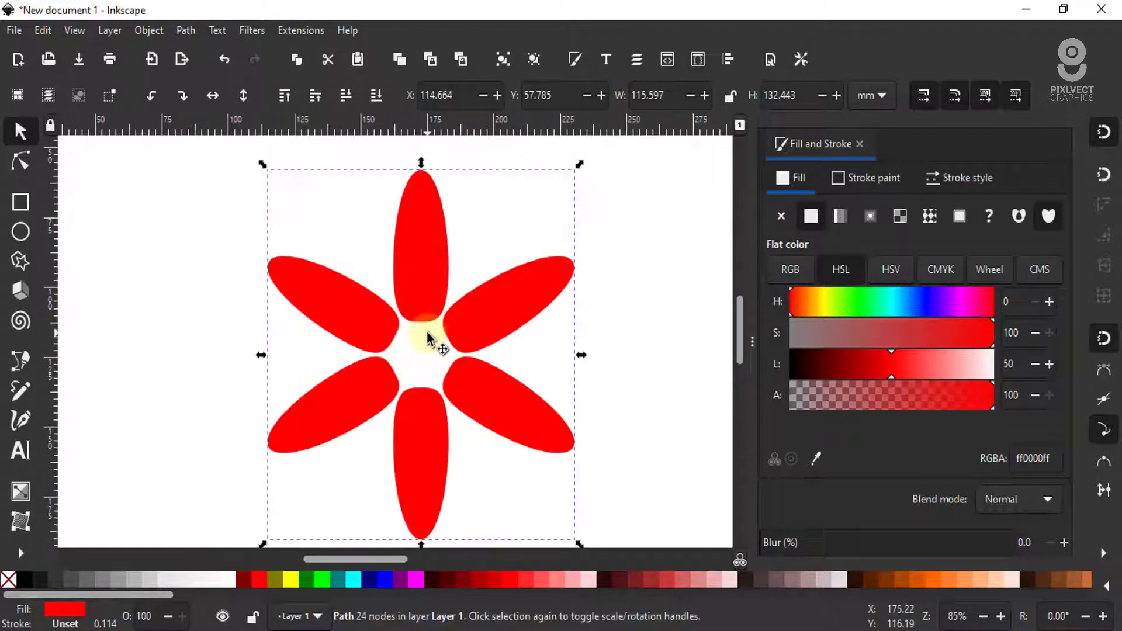
scroll(430, 336, "down", 1)
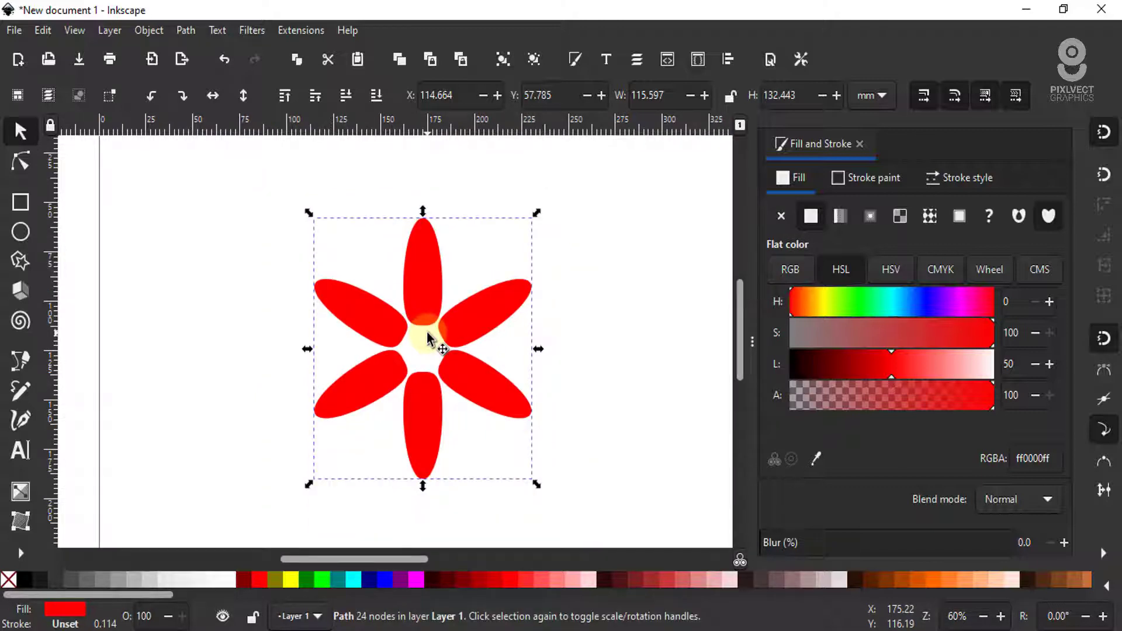
key("ctrl")
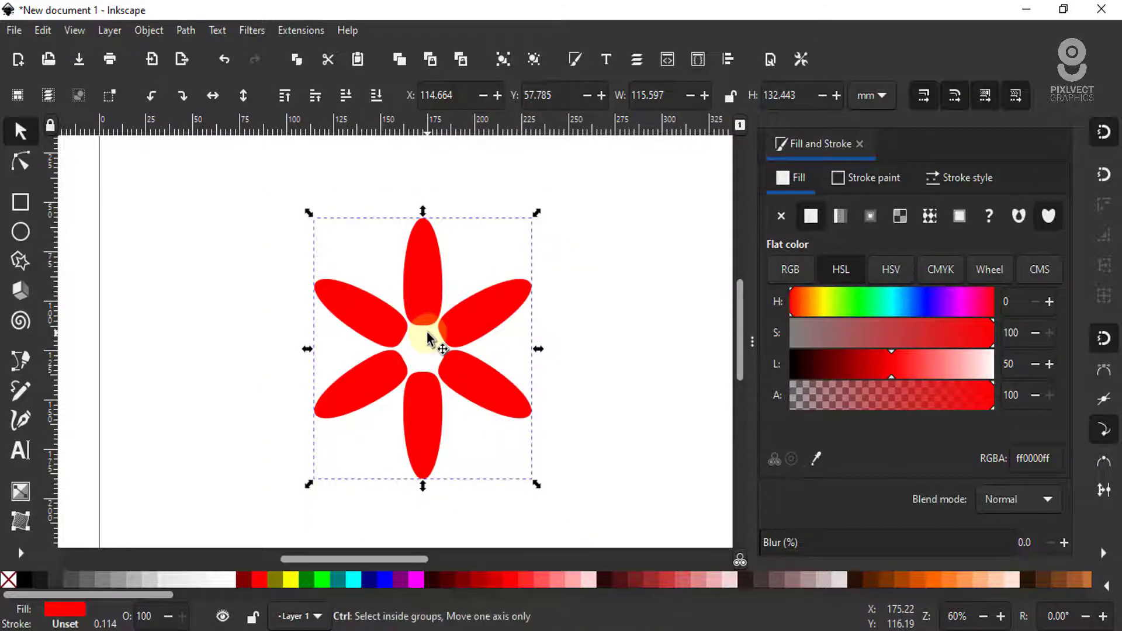
left_click(468, 325)
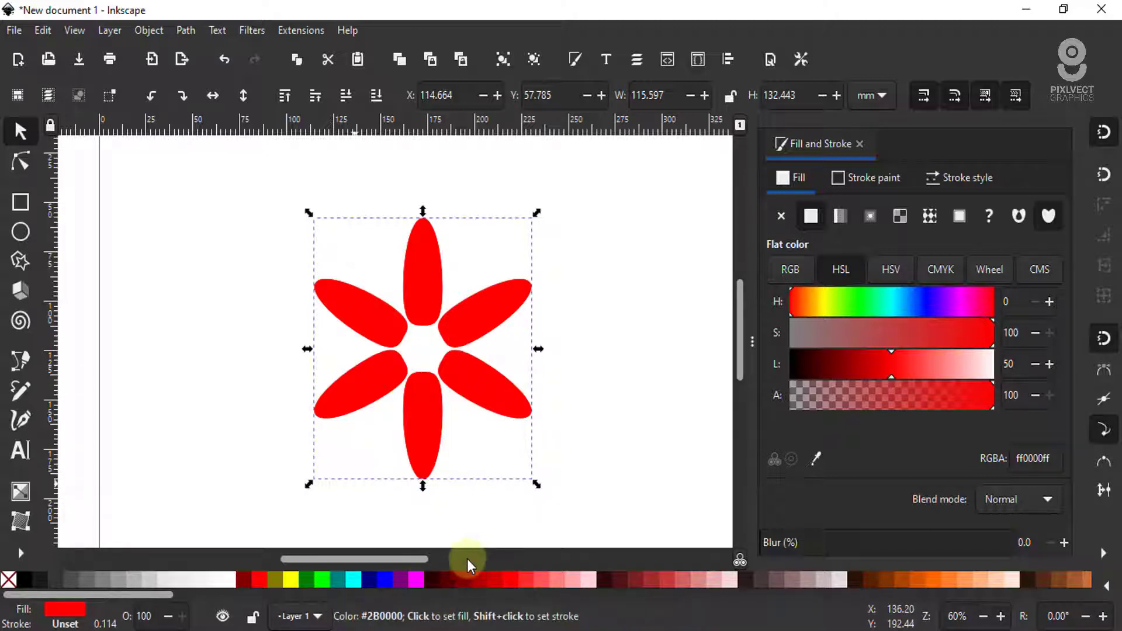
left_click(401, 583)
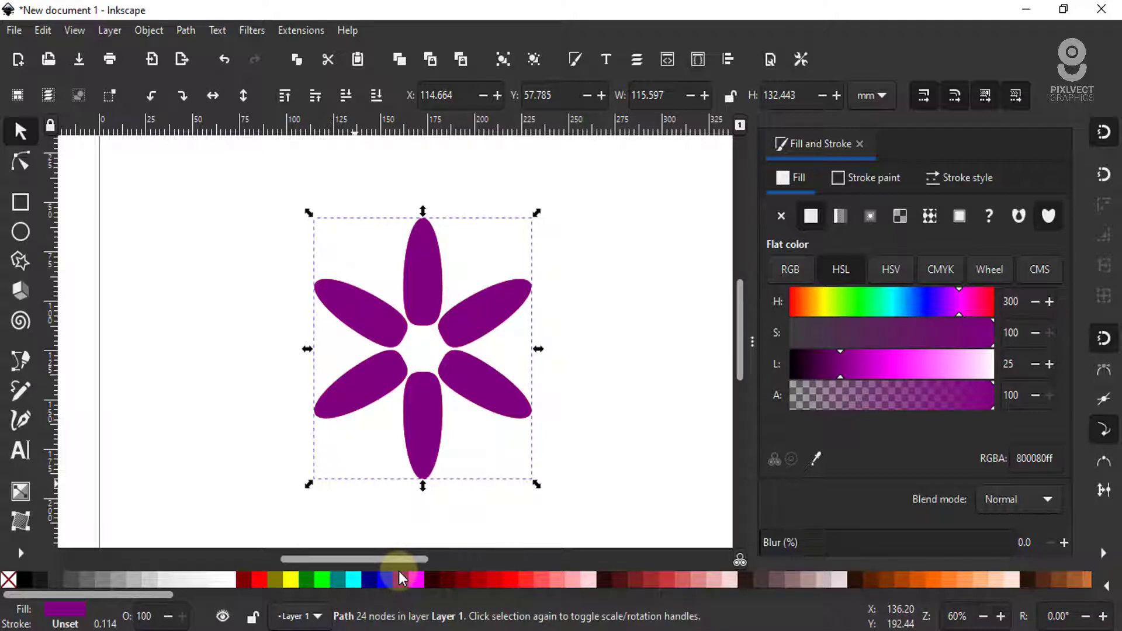
Rotate the purple flower 30° about its own centre
left_click(424, 279)
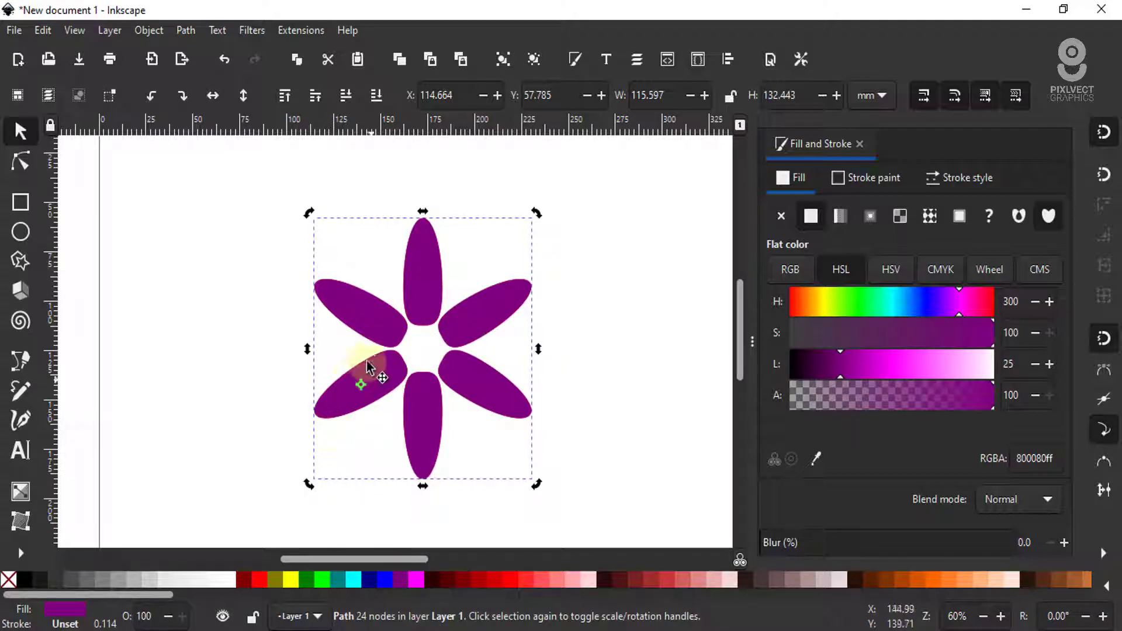
left_click_drag(361, 384, 421, 351)
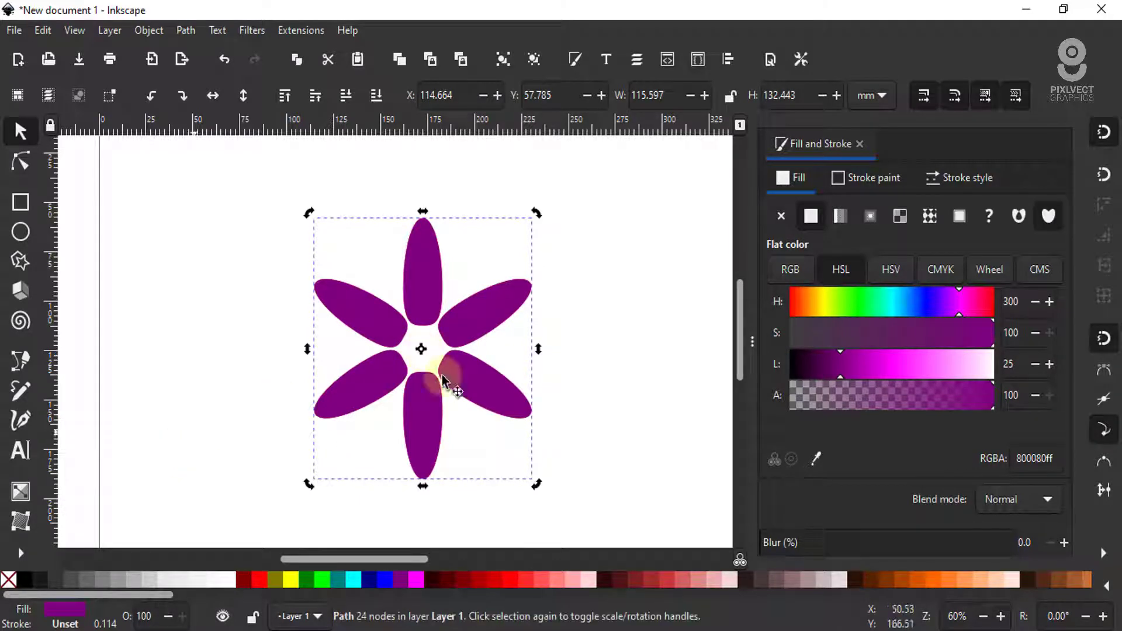
left_click_drag(536, 214, 341, 254)
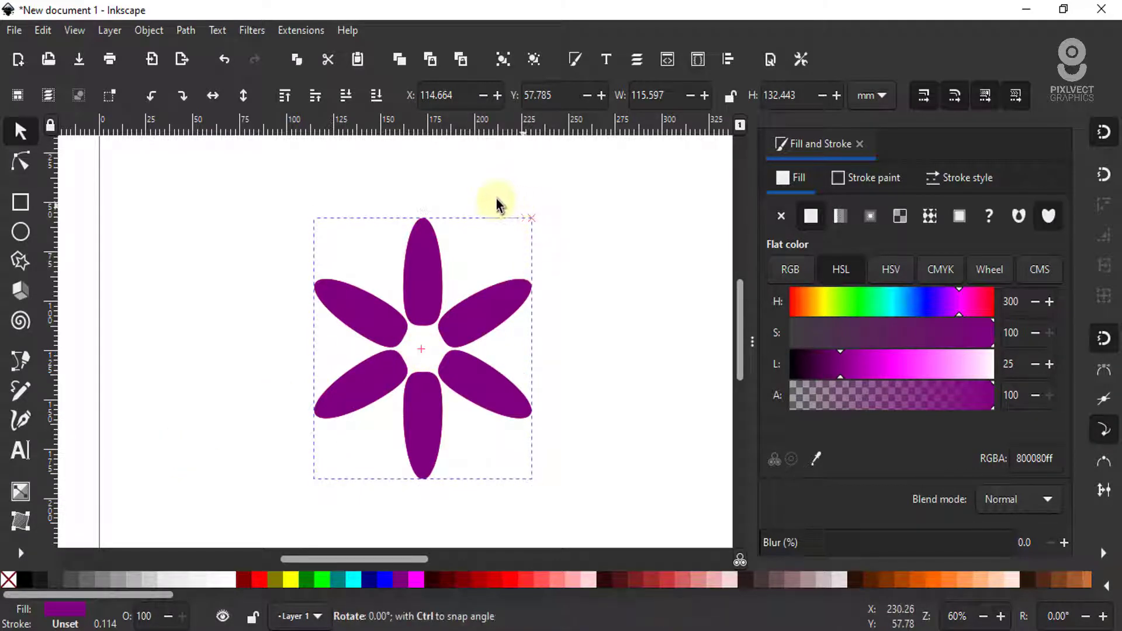
left_click(400, 290)
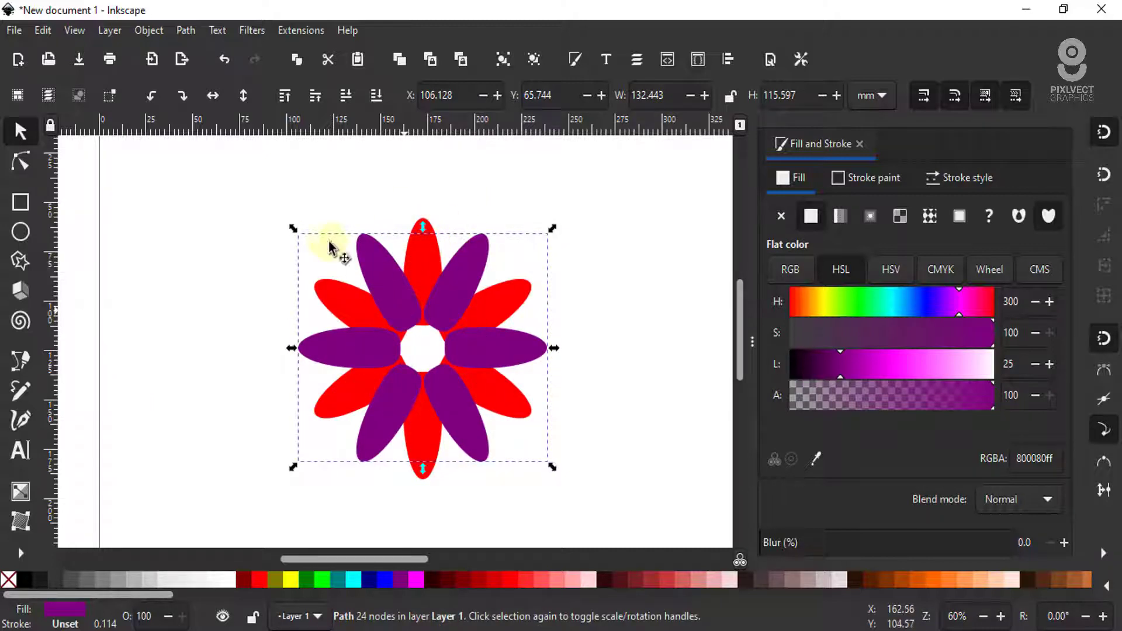
Lower the purple flower beneath the red one and select the red petals
left_click(376, 97)
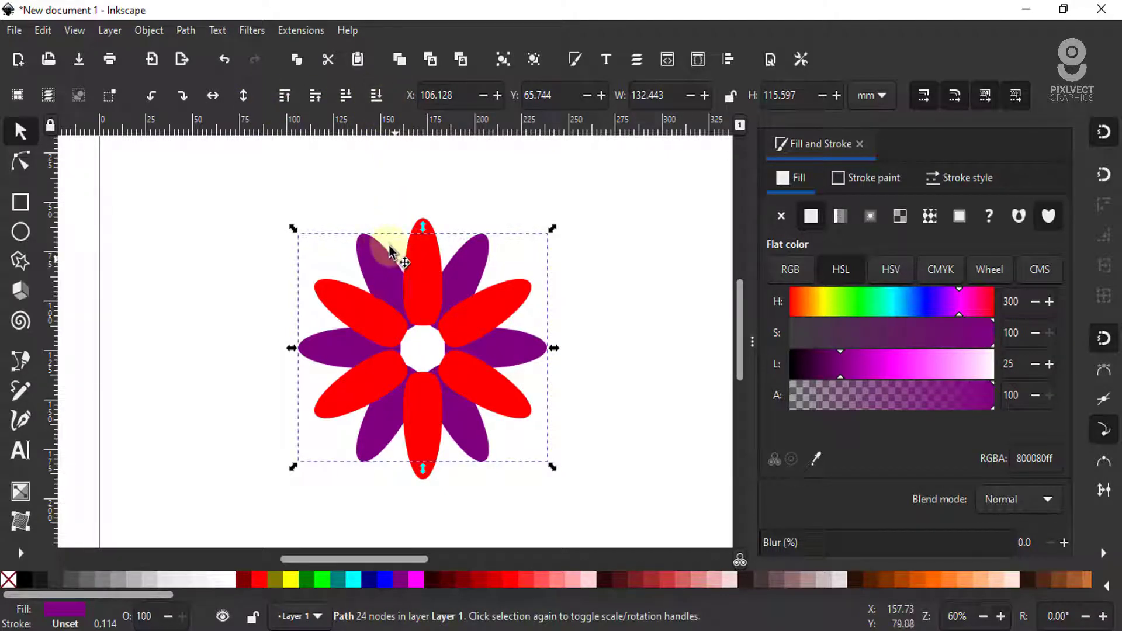
left_click(458, 175)
left_click(427, 315)
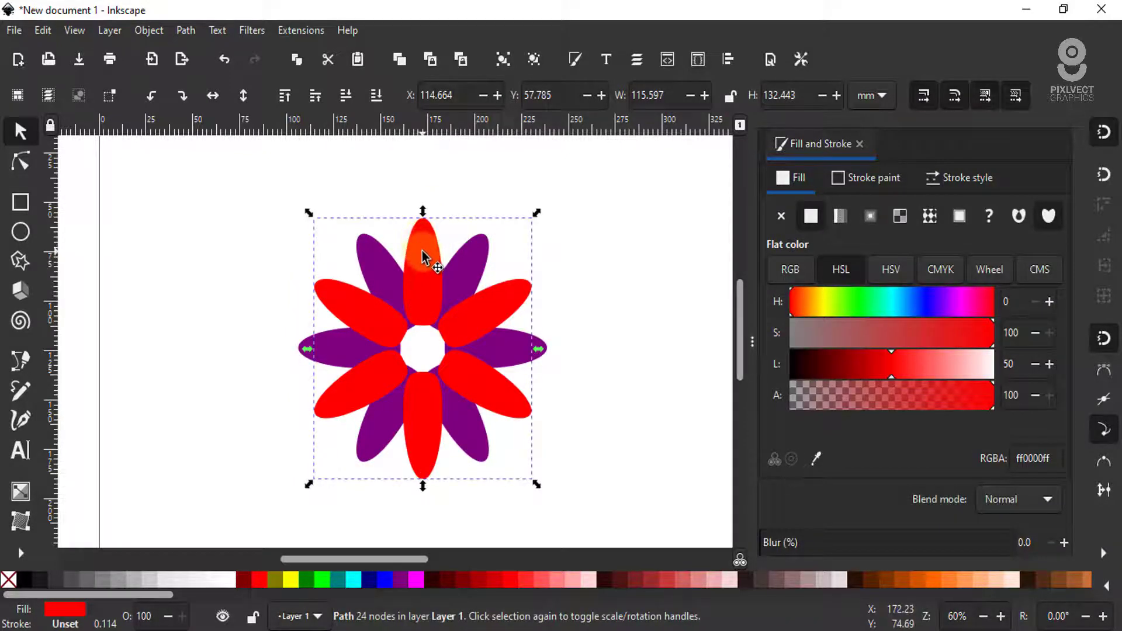
Recolour the front petals green (#008000) and lower their opacity to 83%
key("ctrl")
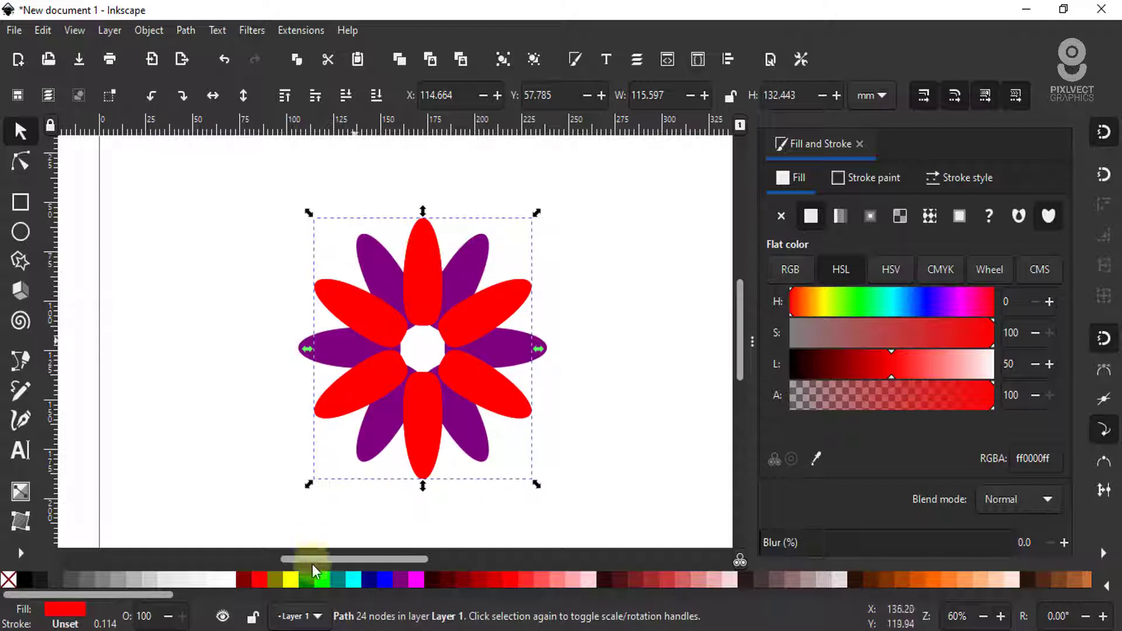
left_click(306, 579)
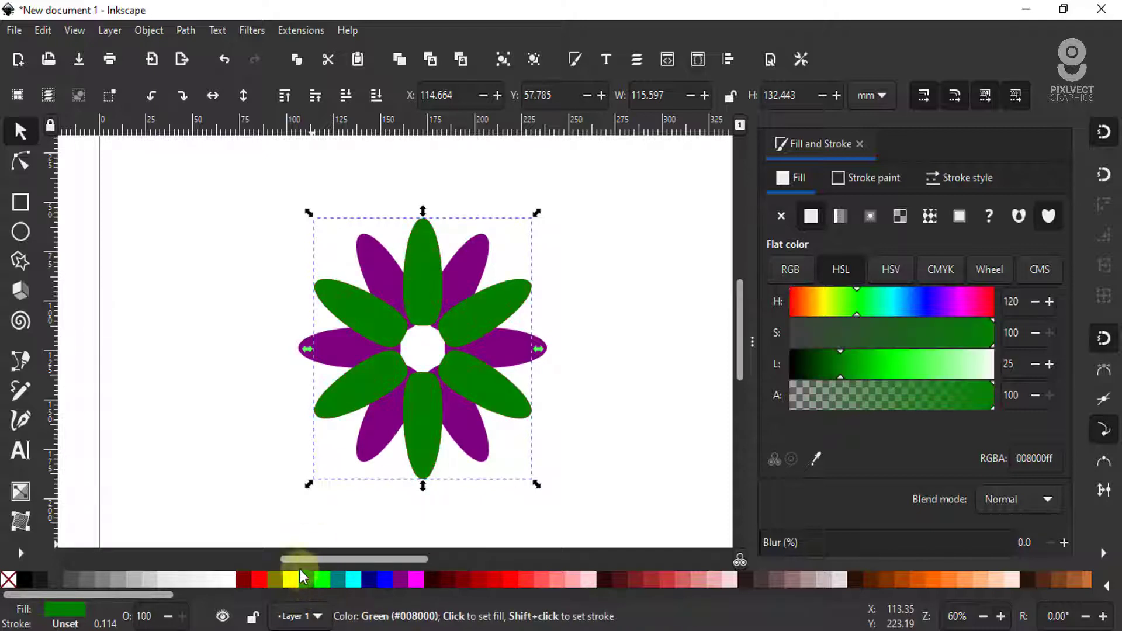
scroll(429, 242, "up", 1, "ctrl")
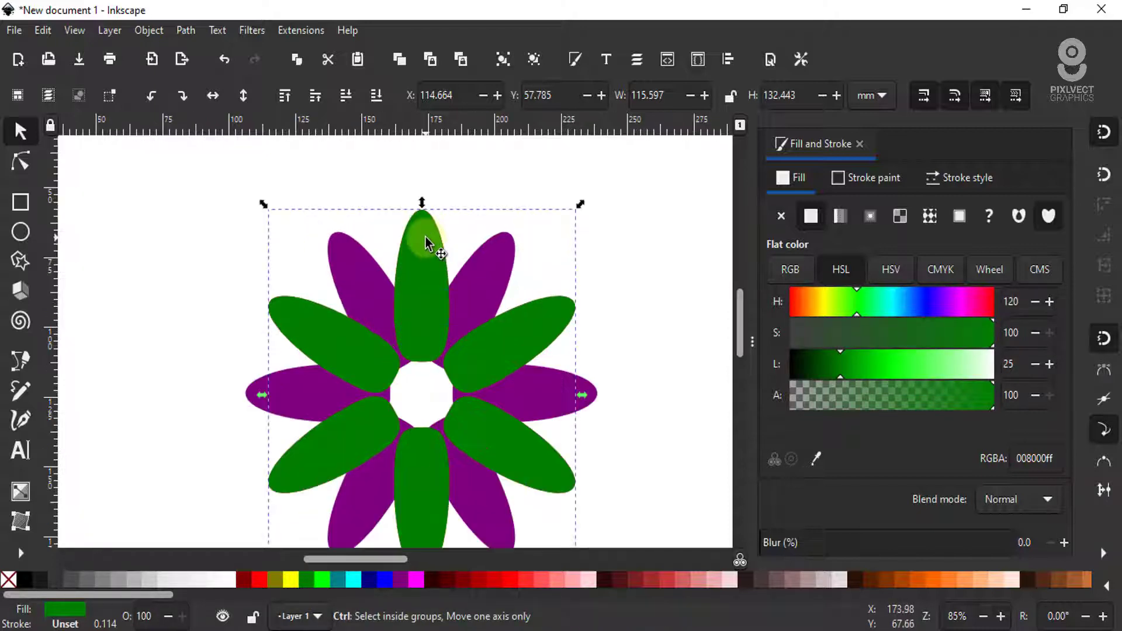
scroll(430, 243, "up", 1, "ctrl")
scroll(427, 240, "up", 1, "ctrl")
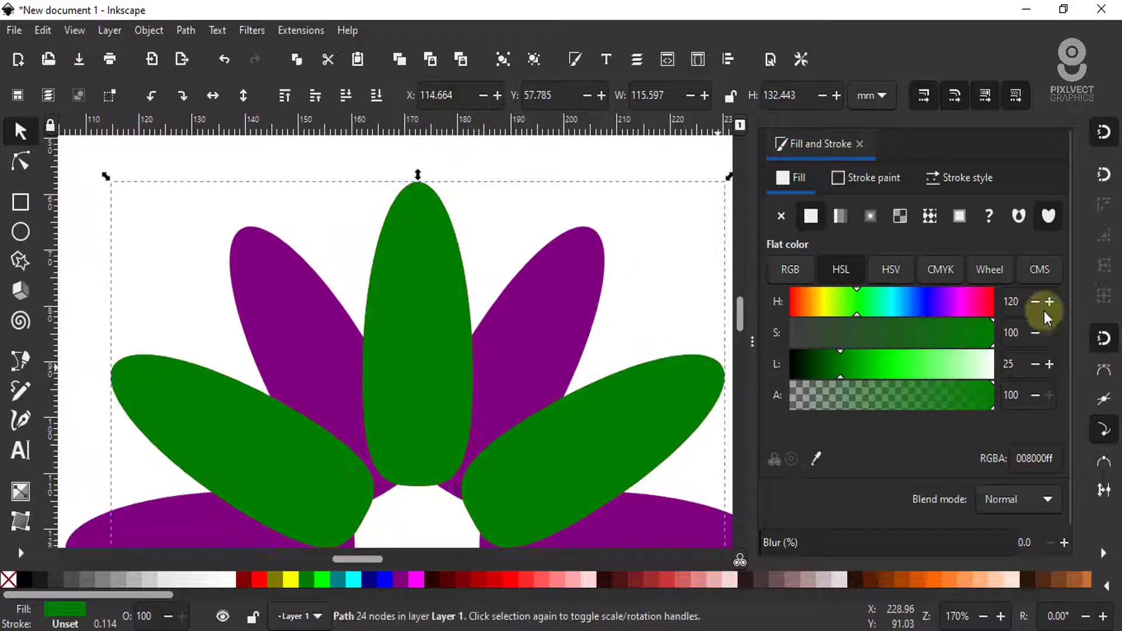
mouse_move(1067, 336)
scroll(1068, 335, "down", 1)
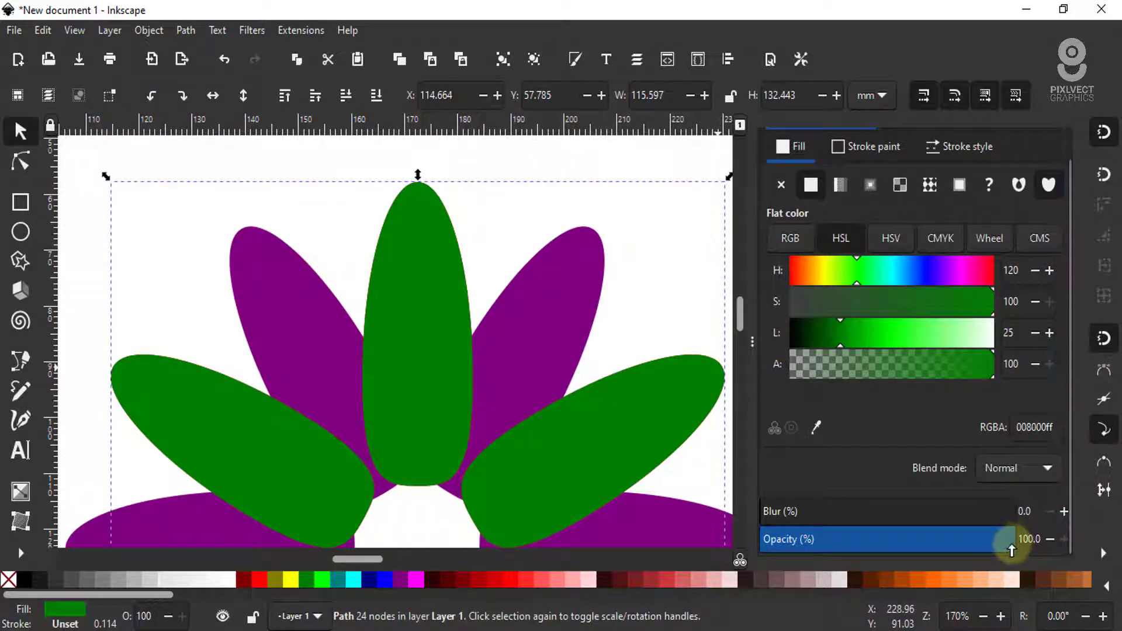
left_click_drag(1020, 538, 973, 546)
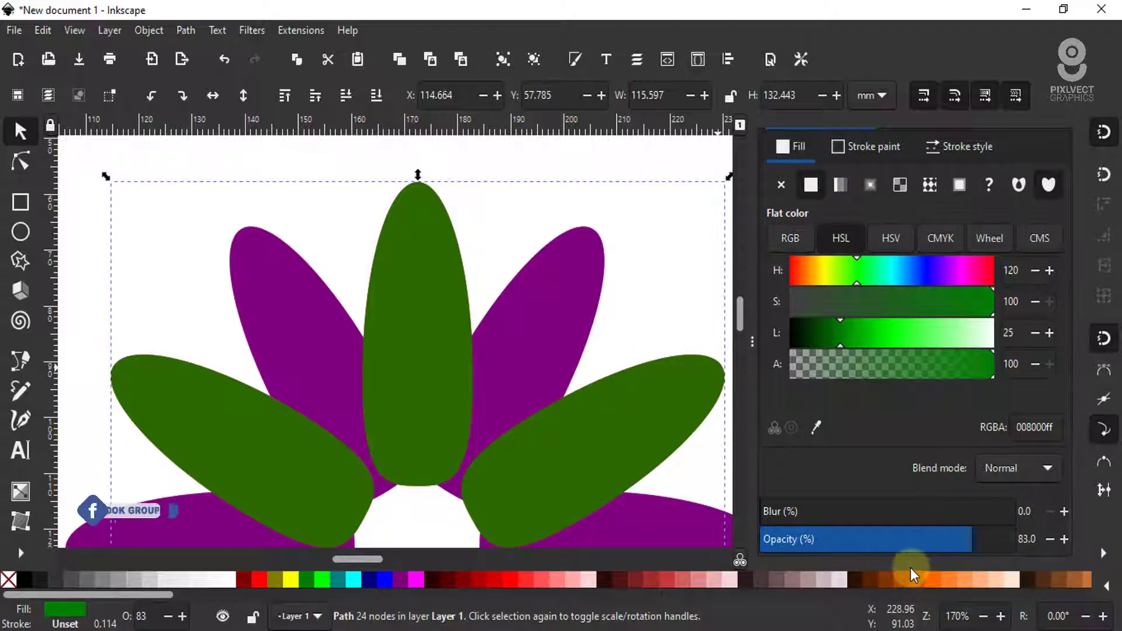
scroll(477, 287, "up", 2, "ctrl")
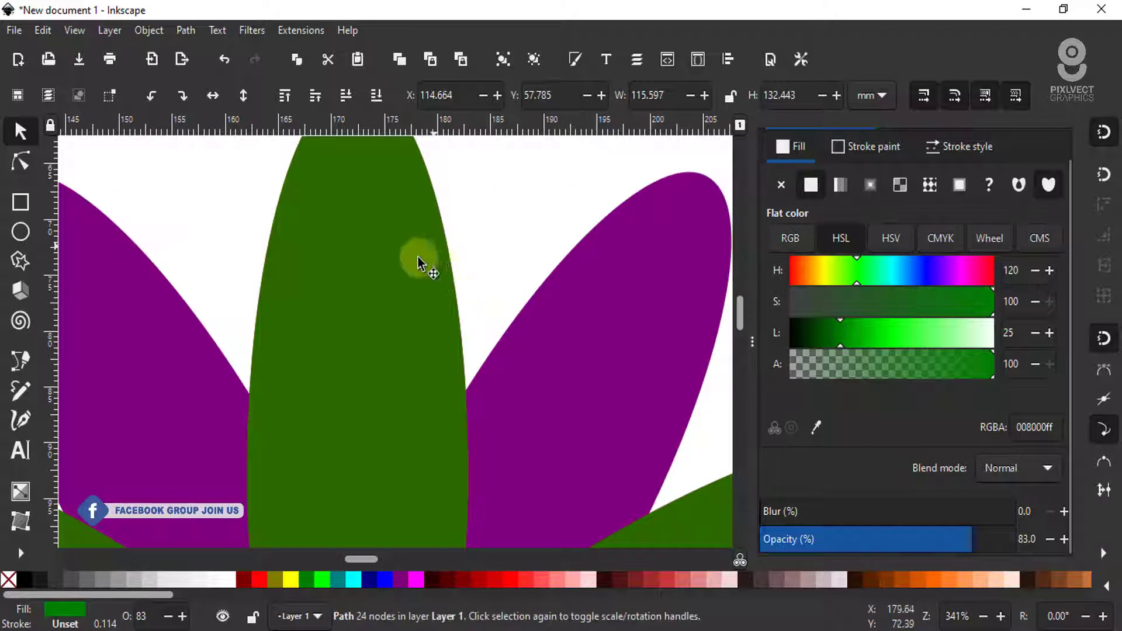
scroll(450, 260, "down", 2, "ctrl")
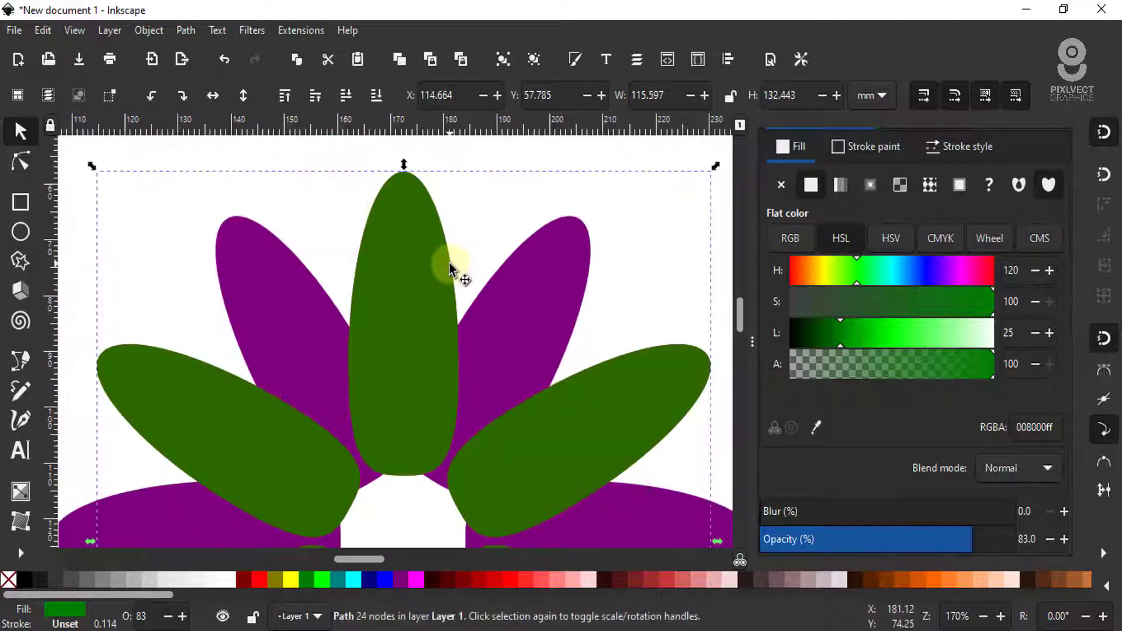
Outset the green petals once with Path > Outset
left_click(186, 31)
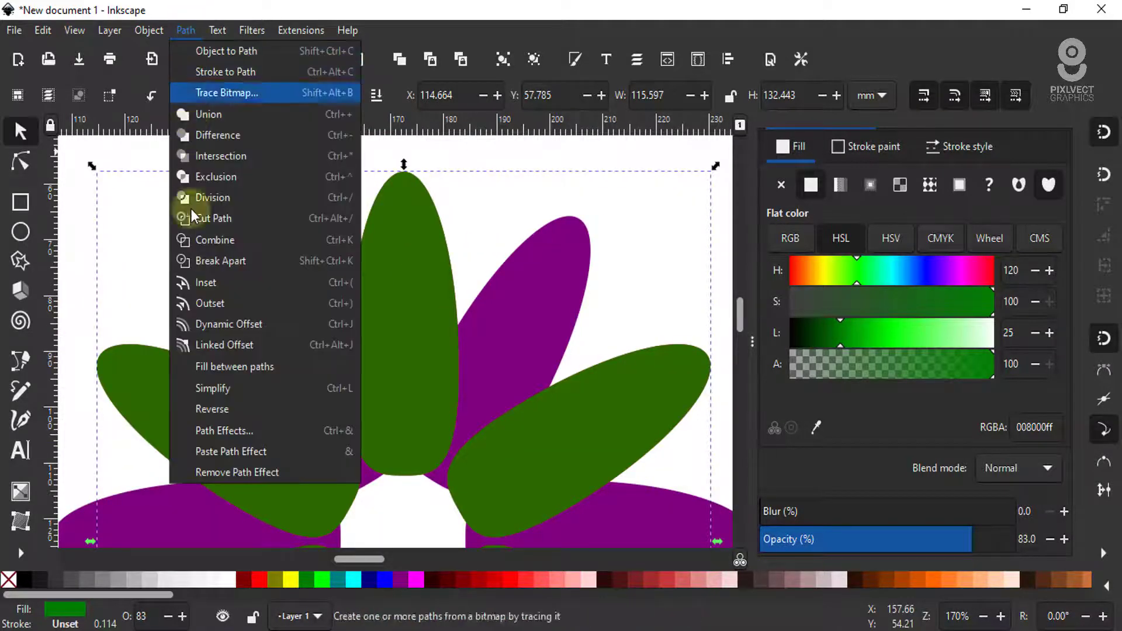
left_click(200, 304)
scroll(458, 318, "up", 2, "ctrl")
scroll(467, 324, "up", 2, "ctrl")
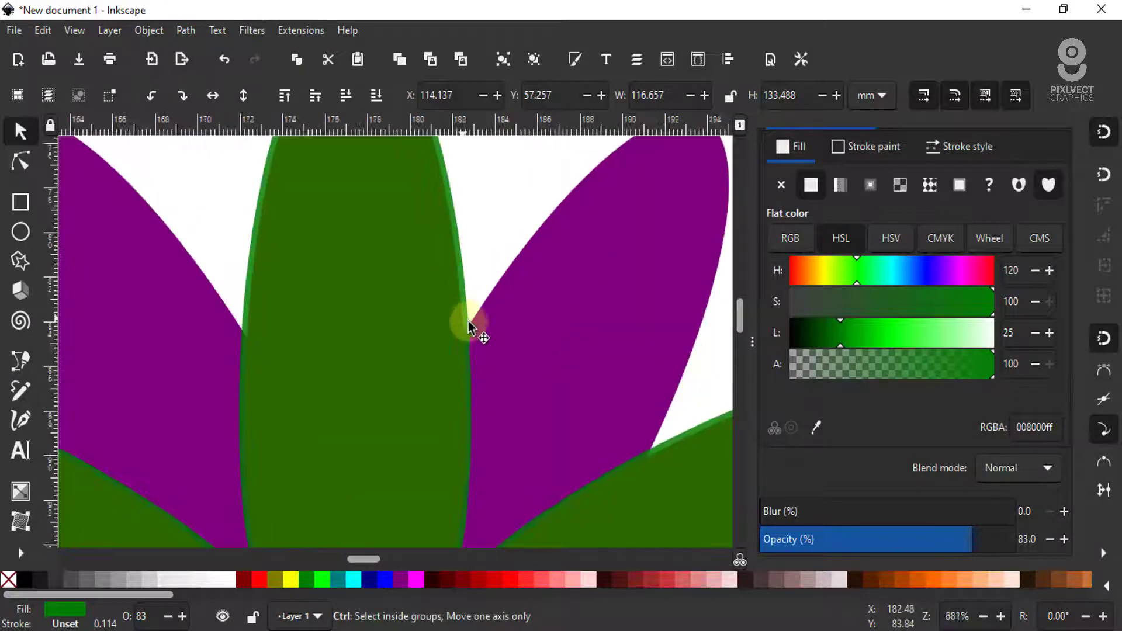
scroll(468, 325, "up", 1, "ctrl")
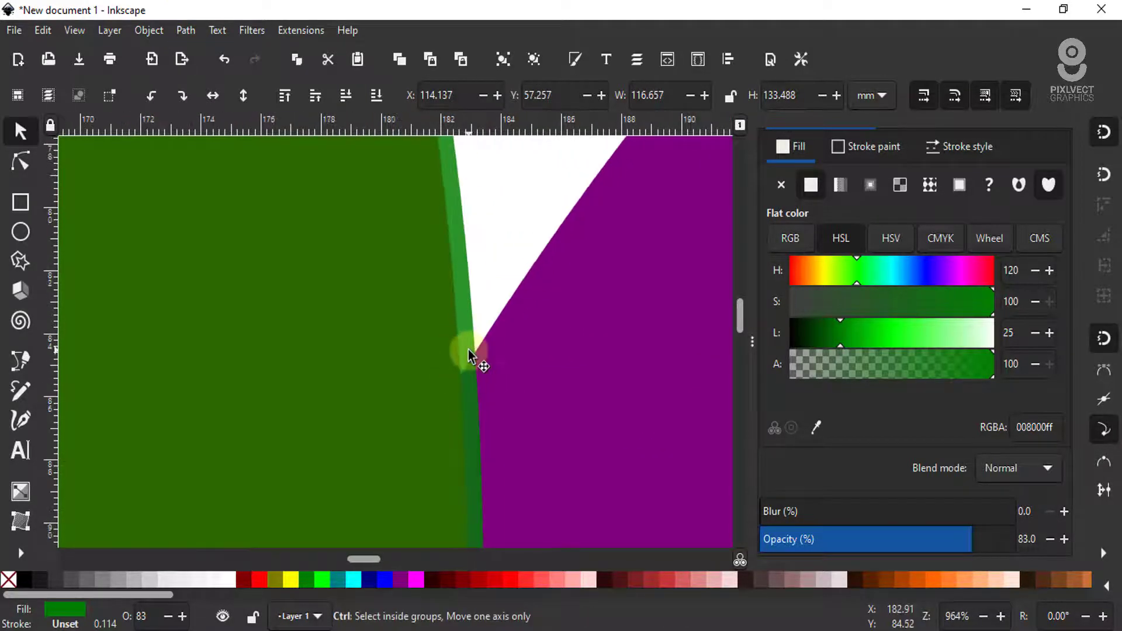
scroll(468, 355, "down", 2, "ctrl")
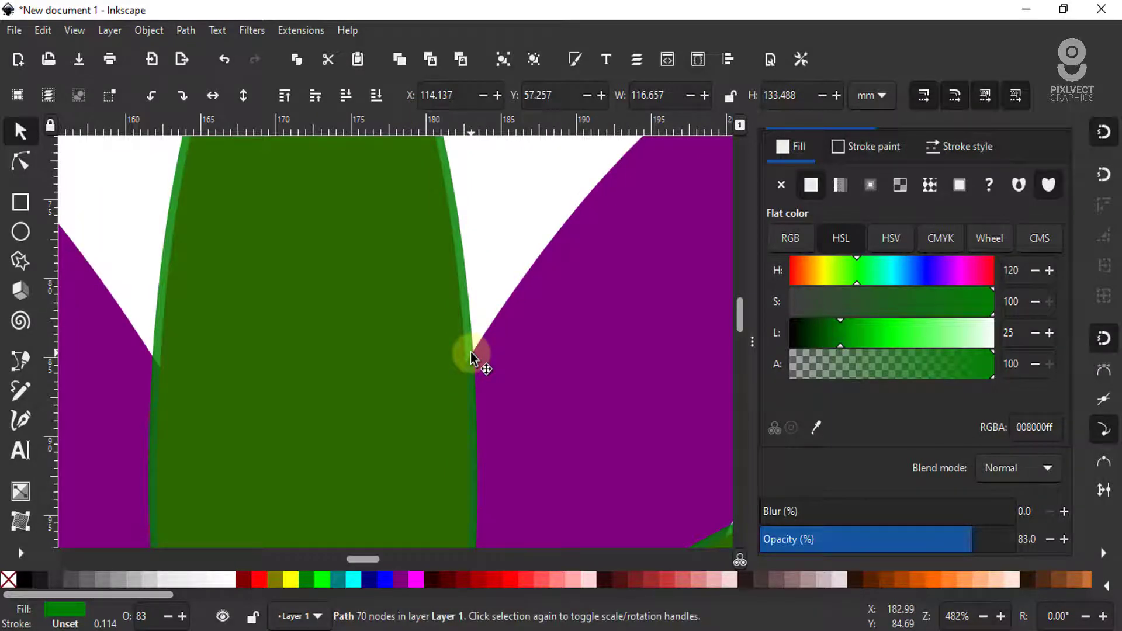
Outset the green petals again and Shift-click the purple petals into the selection
left_click(186, 30)
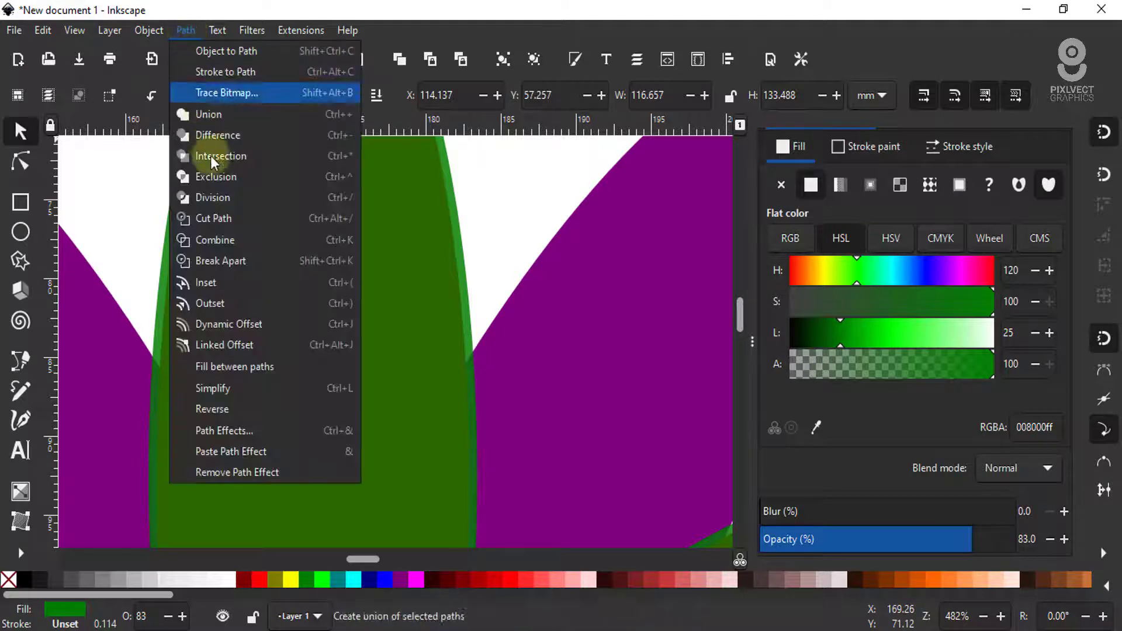
left_click(223, 303)
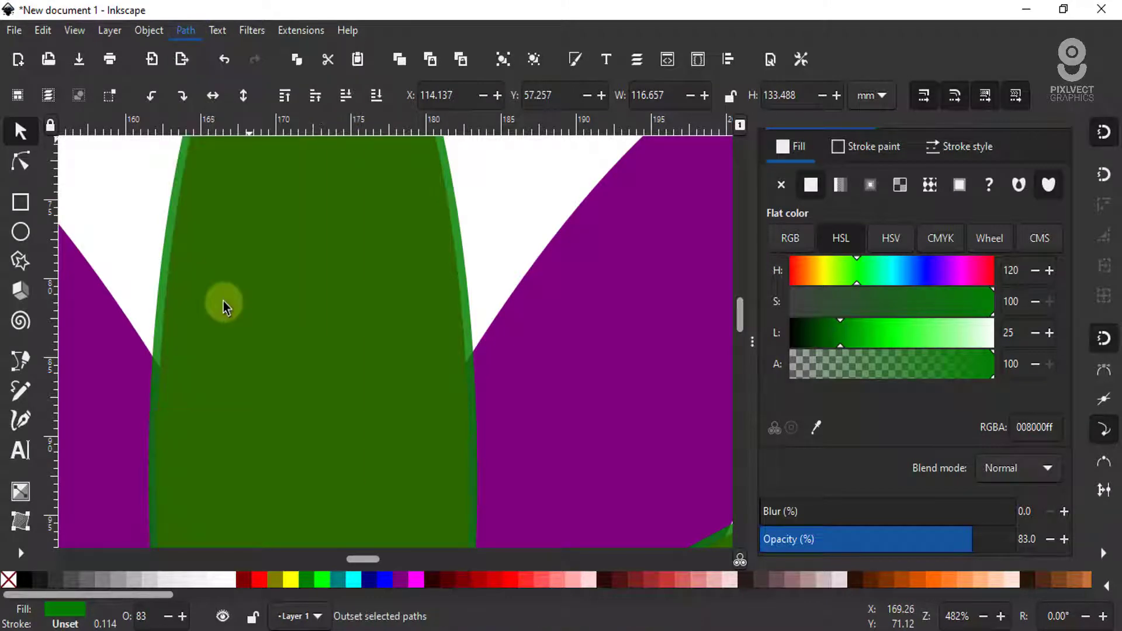
scroll(433, 324, "down", 3, "ctrl")
scroll(432, 325, "down", 3, "ctrl")
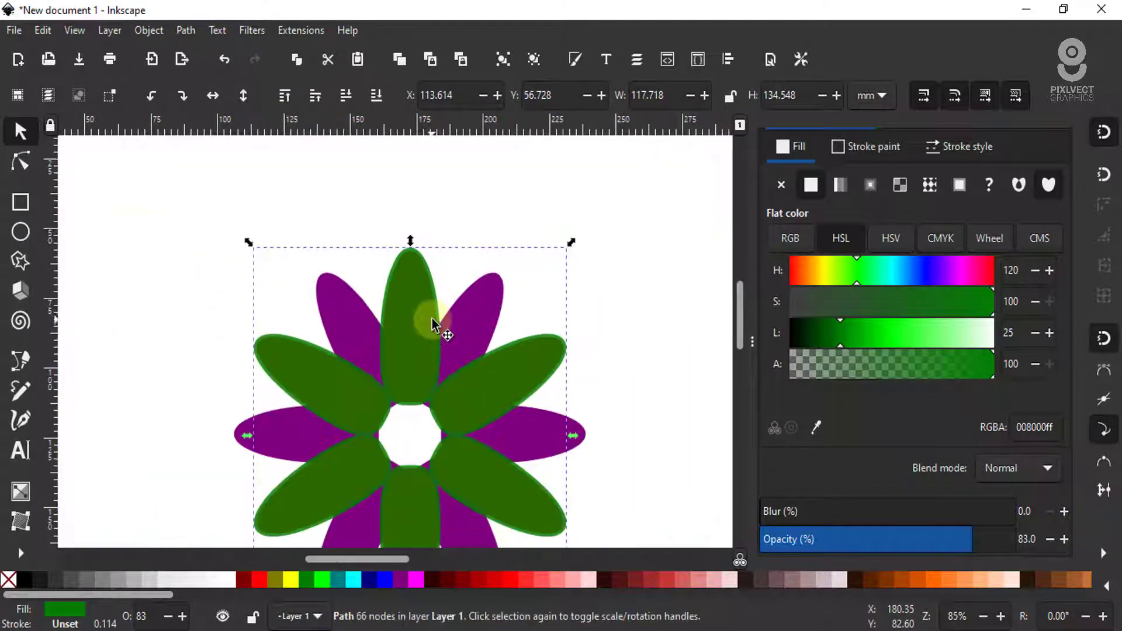
scroll(414, 228, "up", 3, "ctrl")
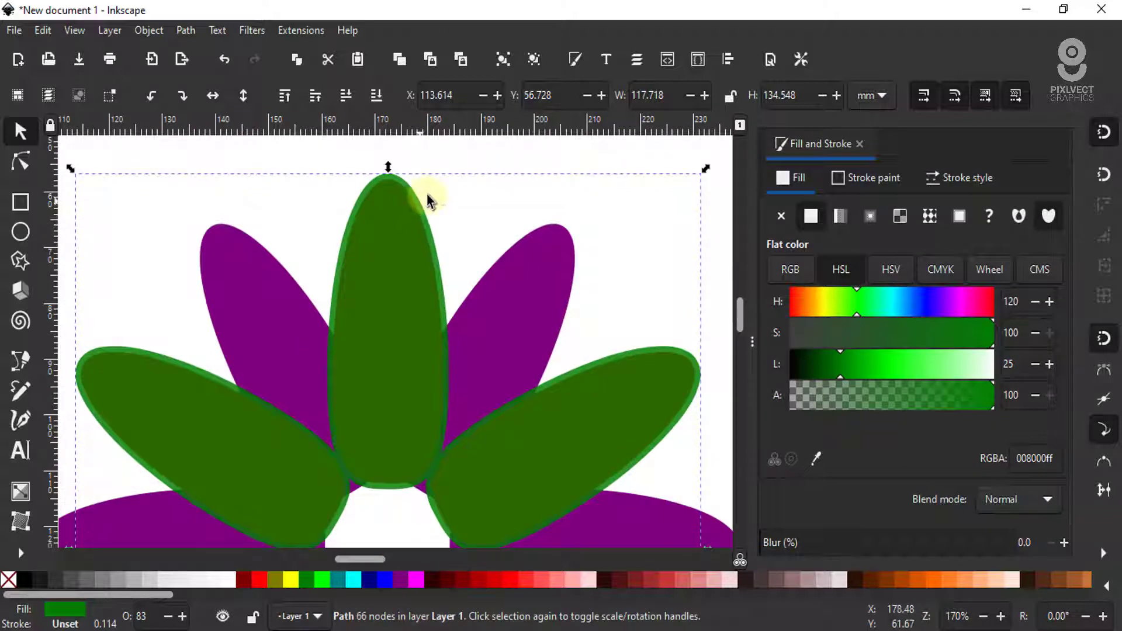
scroll(416, 226, "down", 4, "ctrl")
scroll(420, 225, "up", 2, "ctrl")
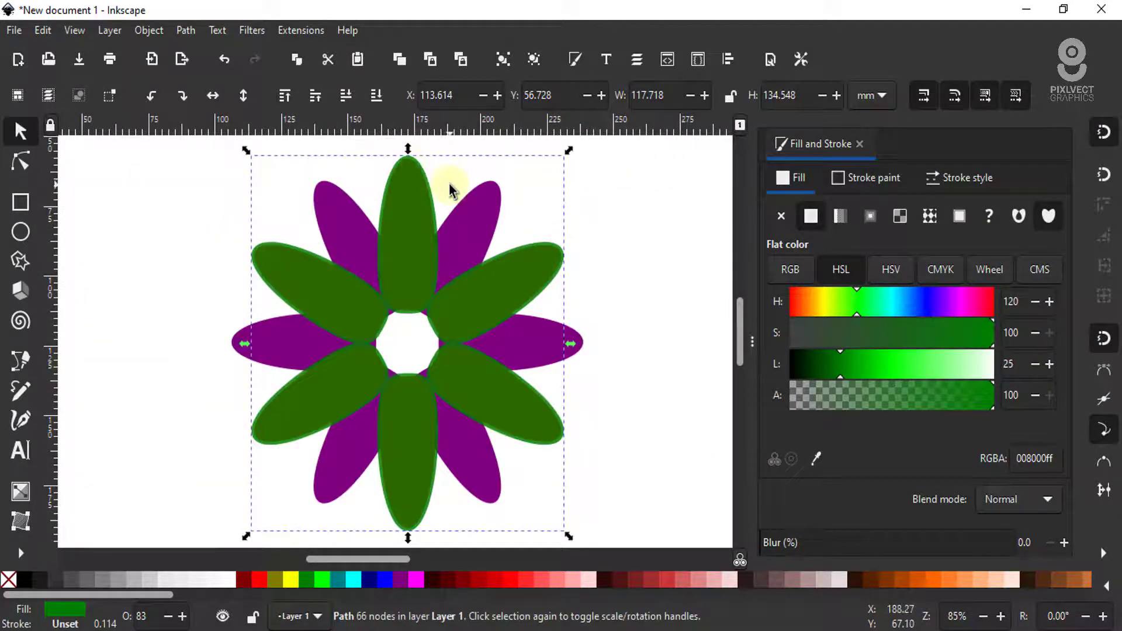
scroll(461, 210, "up", 1, "ctrl")
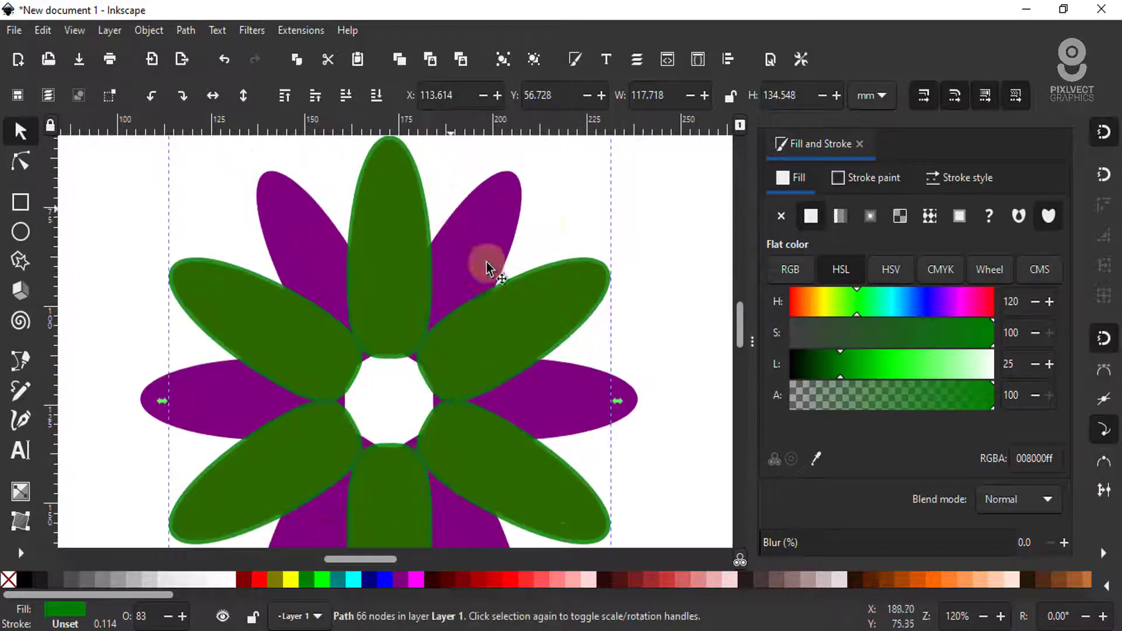
left_click(516, 195, "shift")
scroll(503, 204, "down", 1, "ctrl")
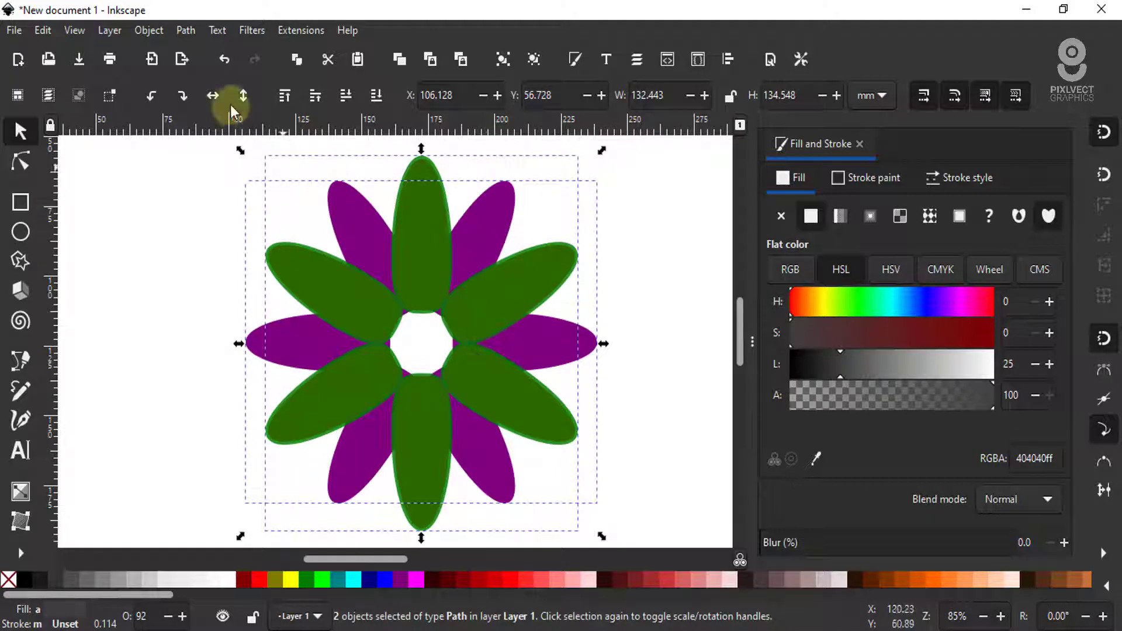
left_click(184, 30)
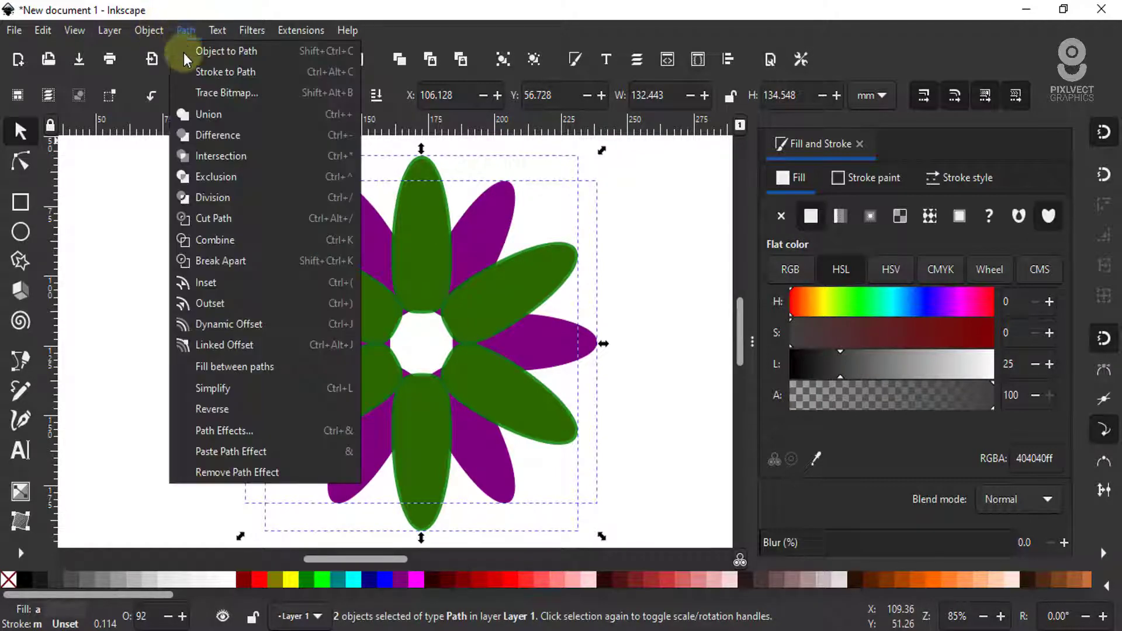
left_click(199, 140)
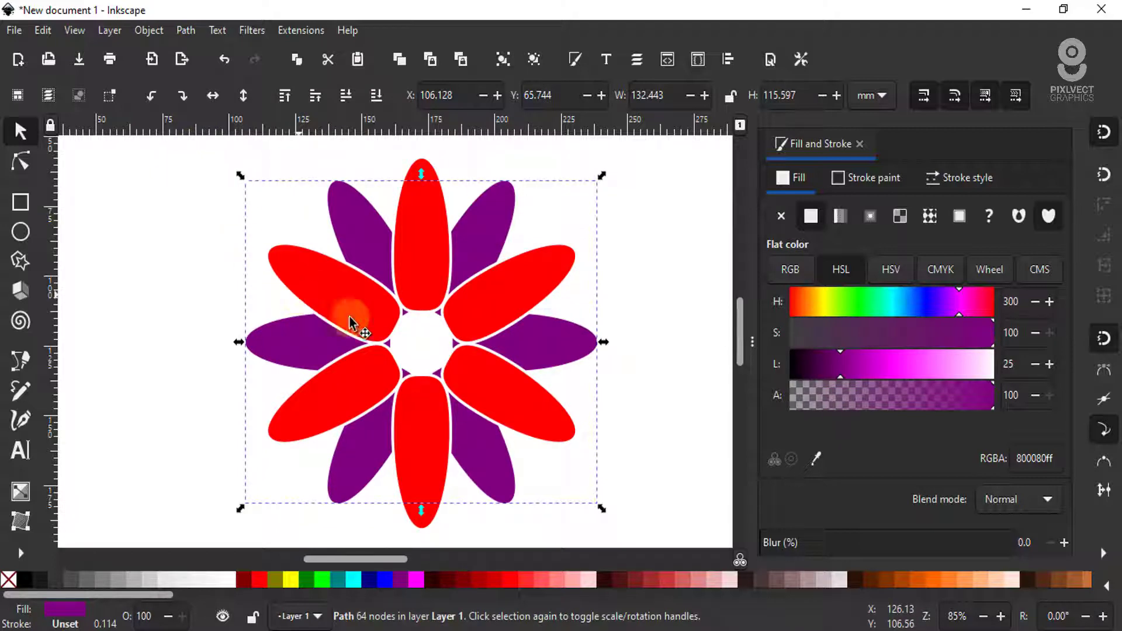
scroll(438, 275, "down", 1, "ctrl")
Draw a small green circle, about 26.8 mm across, left of the flower
left_click(437, 272)
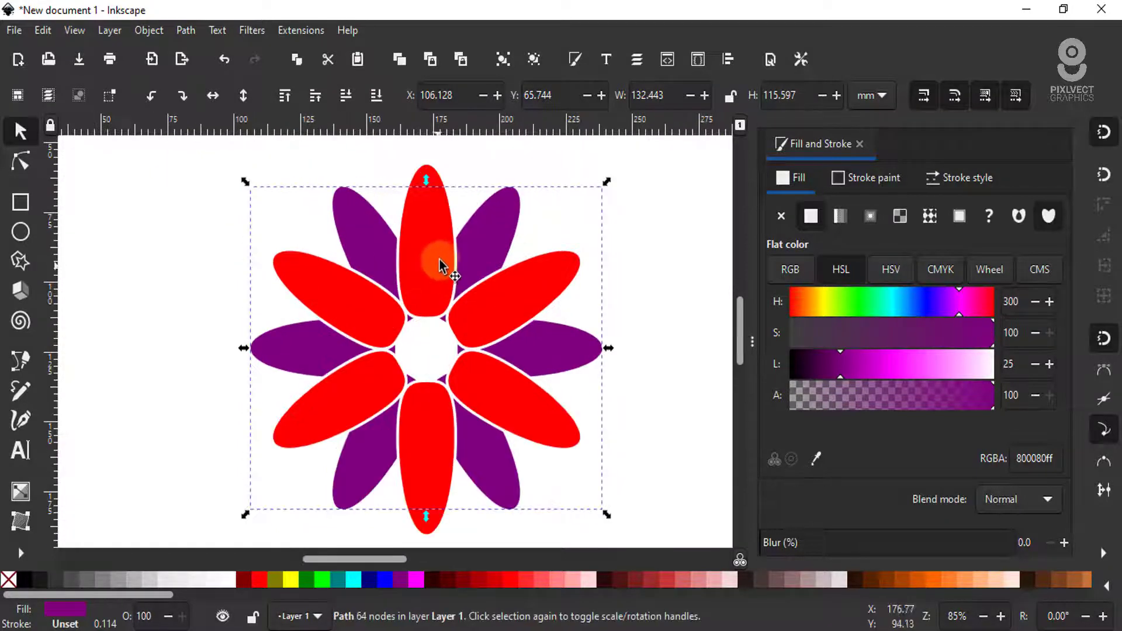
left_click(231, 290)
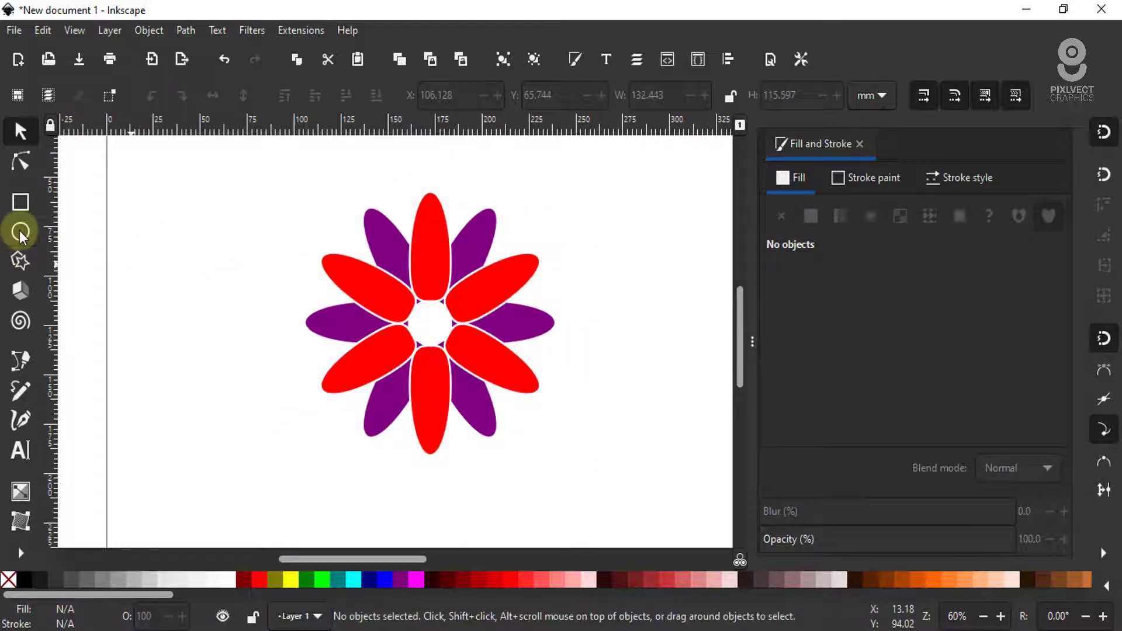
left_click(21, 232)
mouse_move(175, 264)
left_mouse_down()
mouse_move(240, 345)
mouse_move(226, 329)
left_mouse_up()
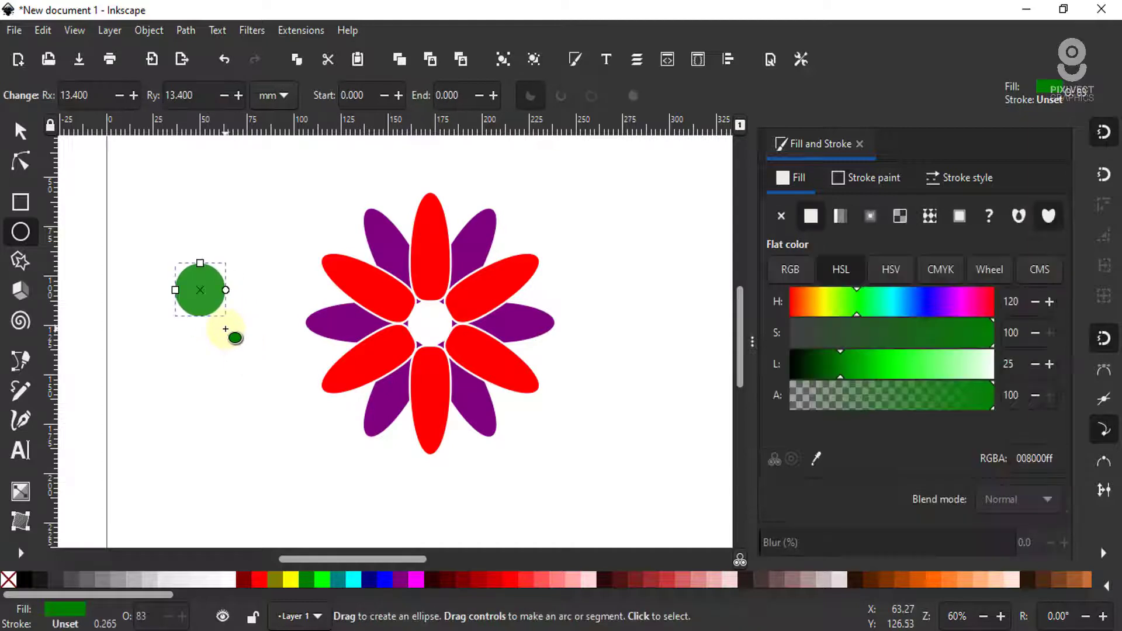
left_click(21, 134)
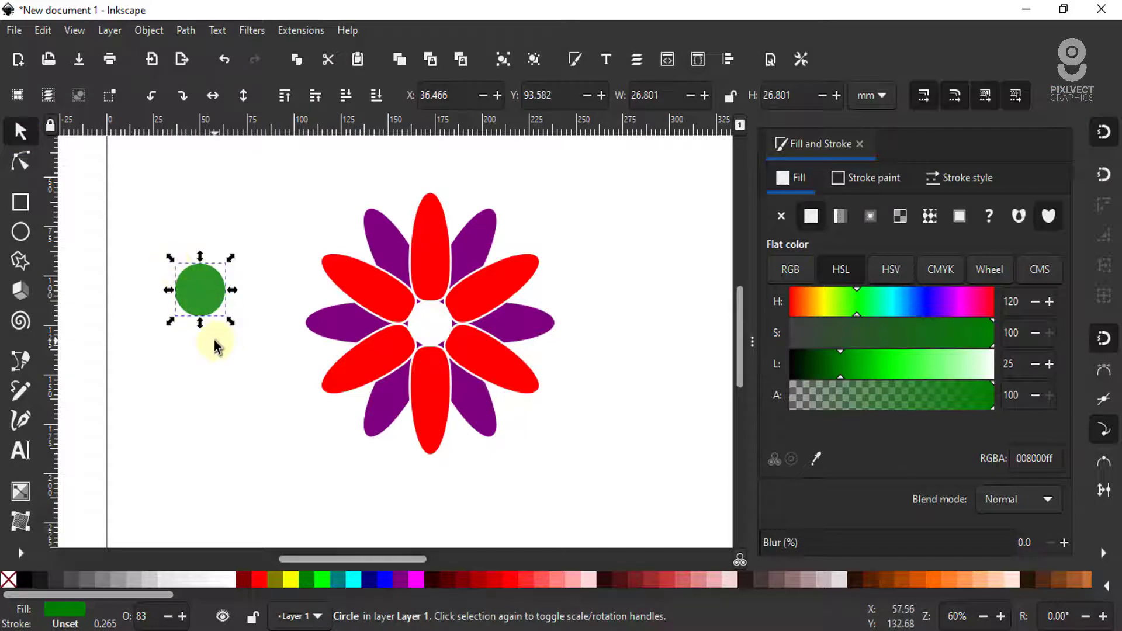
Centre the green circle on the flower horizontally and vertically with Align and Distribute
left_click(393, 283, "shift")
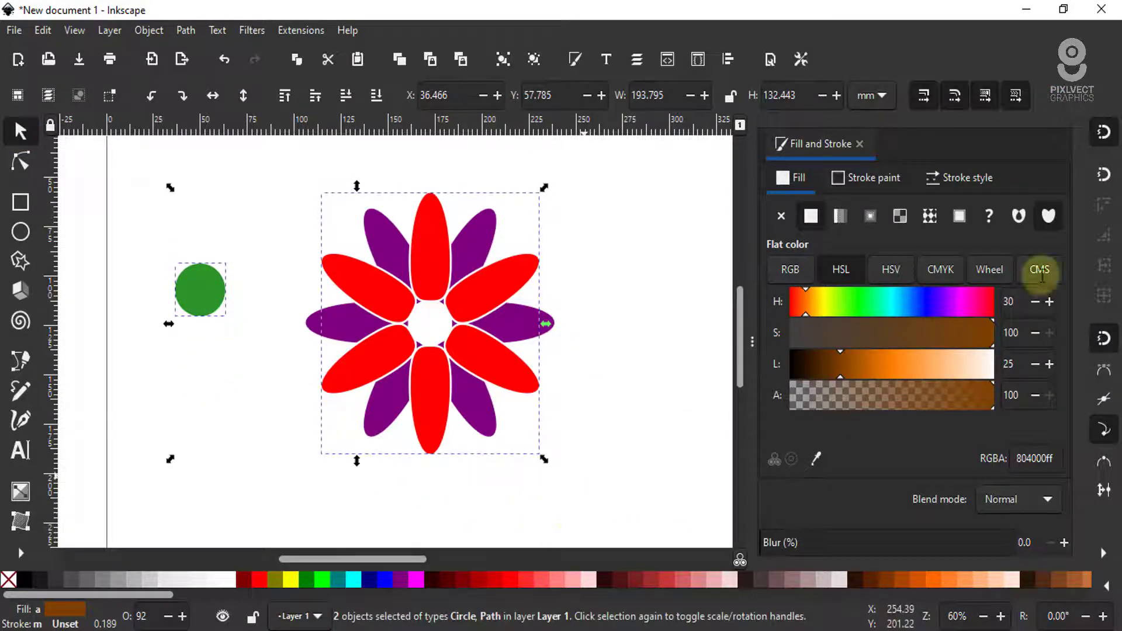
left_click(969, 177)
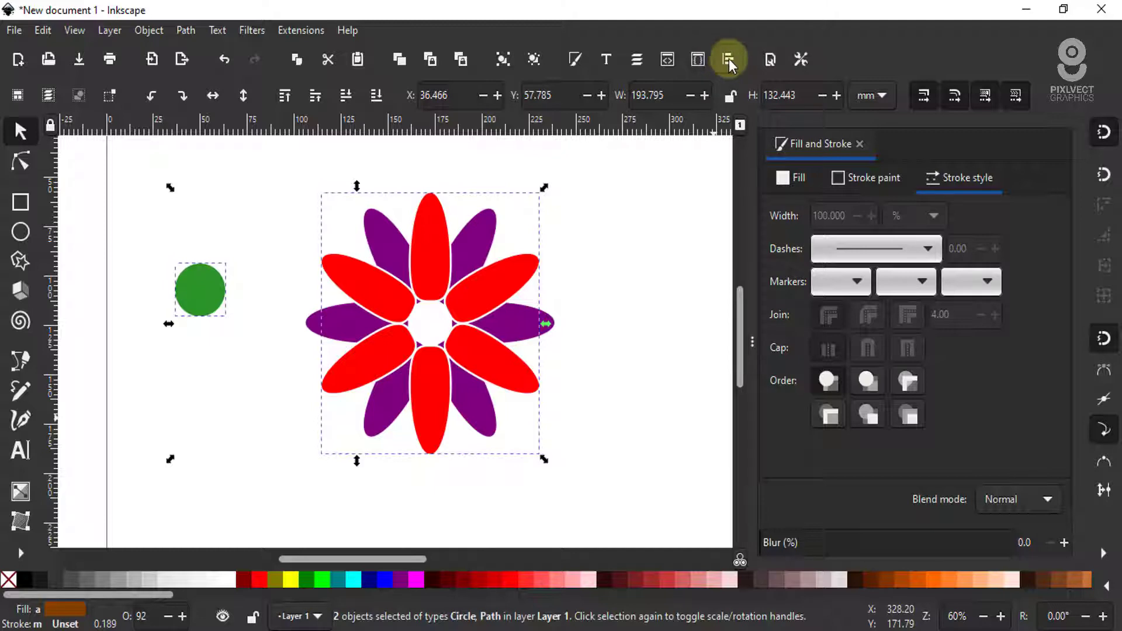
left_click(728, 59)
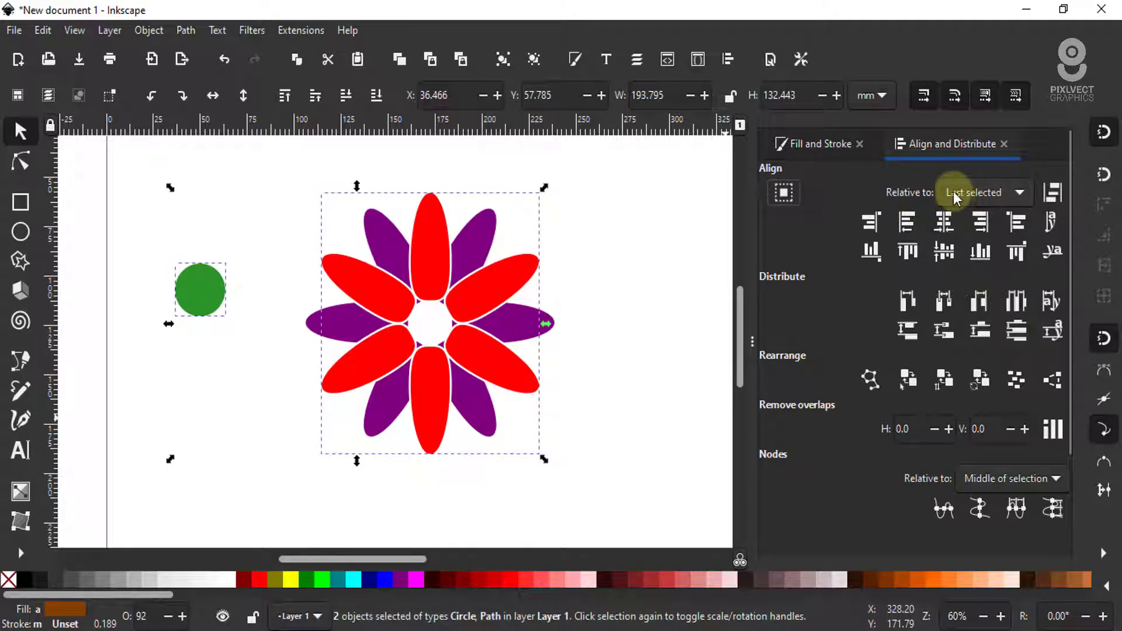
left_click(942, 220)
left_click(942, 253)
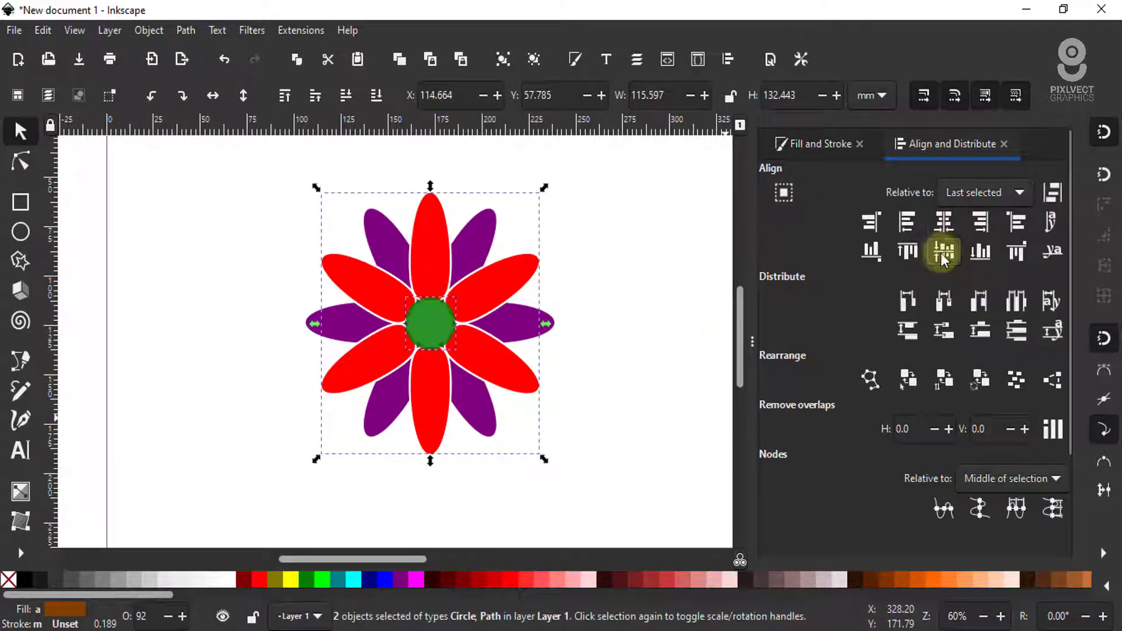
Enlarge the green centre circle to about 31.5 mm wide over the petal tips
left_click(619, 336)
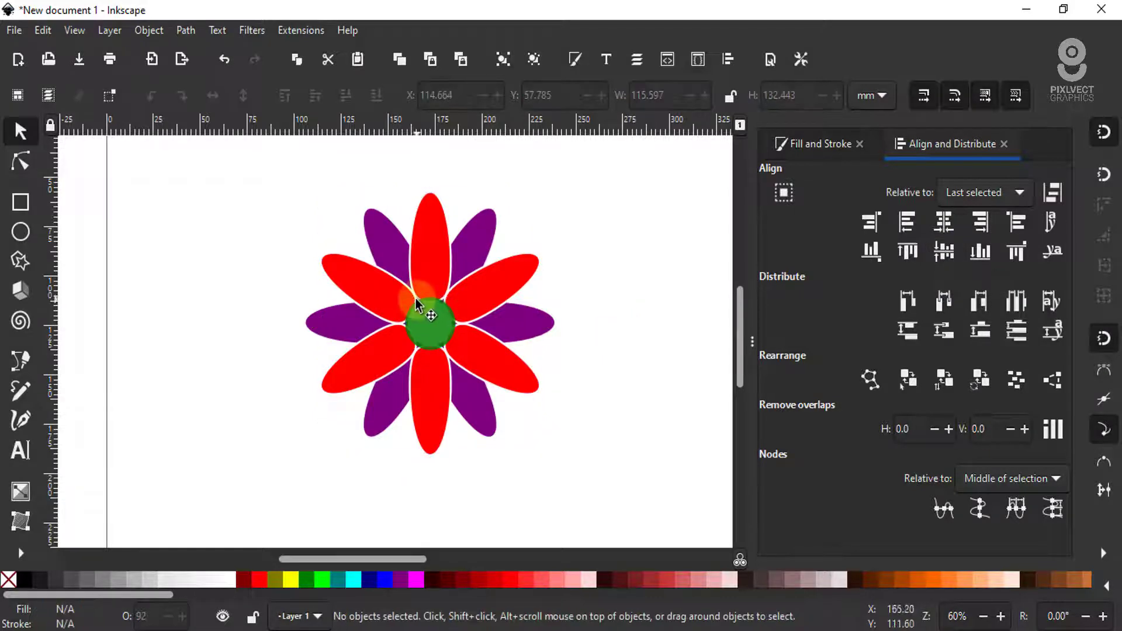
scroll(441, 326, "up", 2)
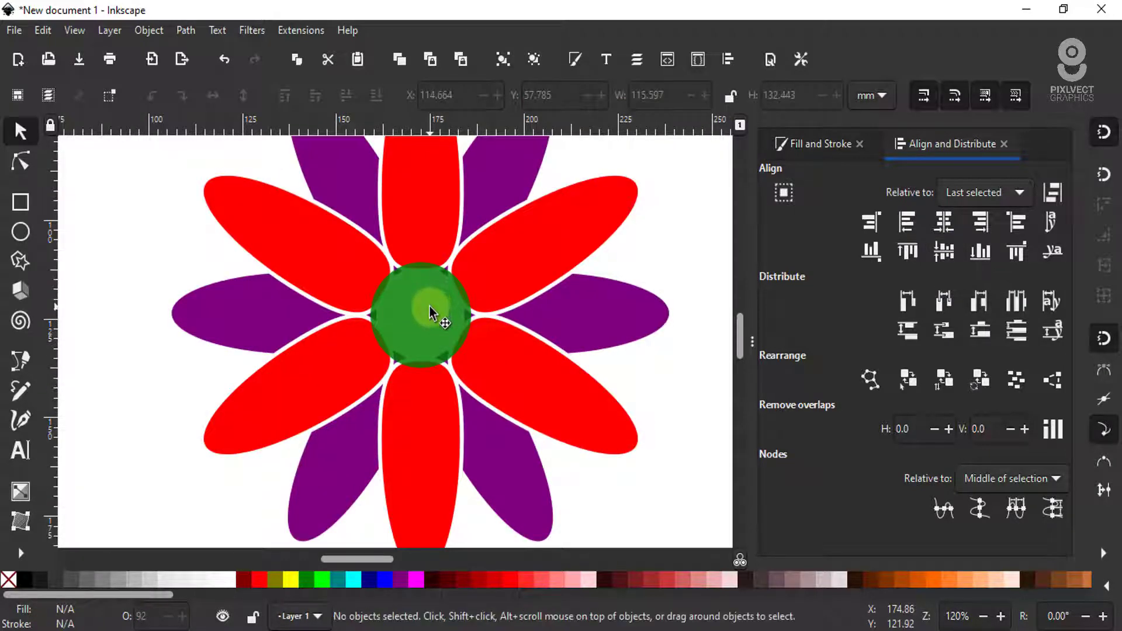
left_click(435, 315)
scroll(433, 315, "up", 1)
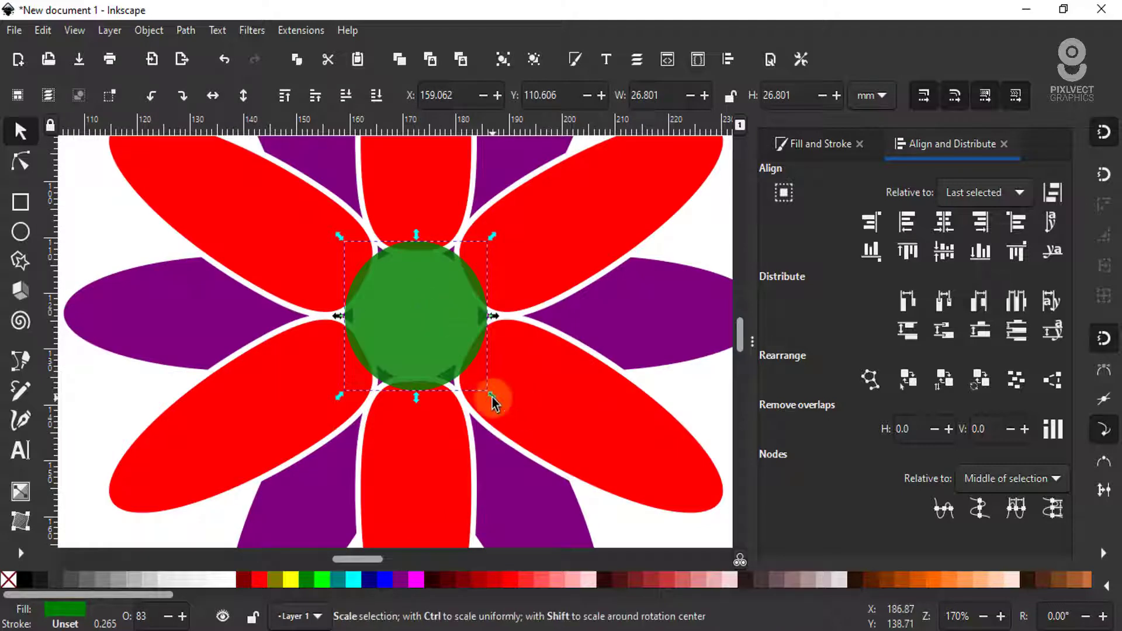
left_click_drag(494, 402, 506, 419)
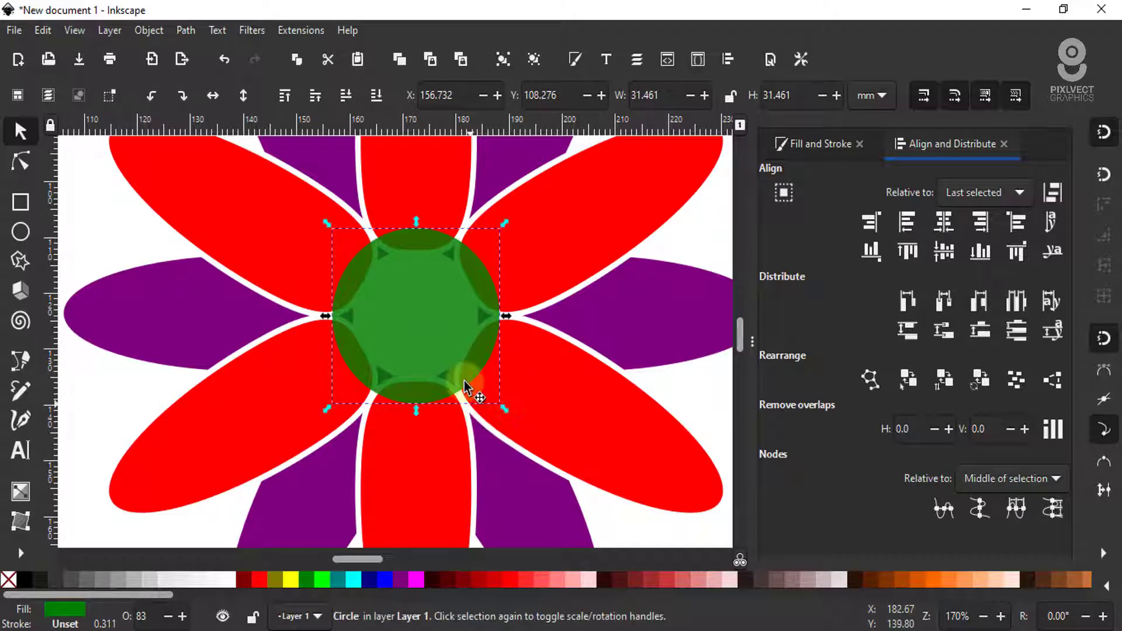
scroll(467, 381, "down", 1)
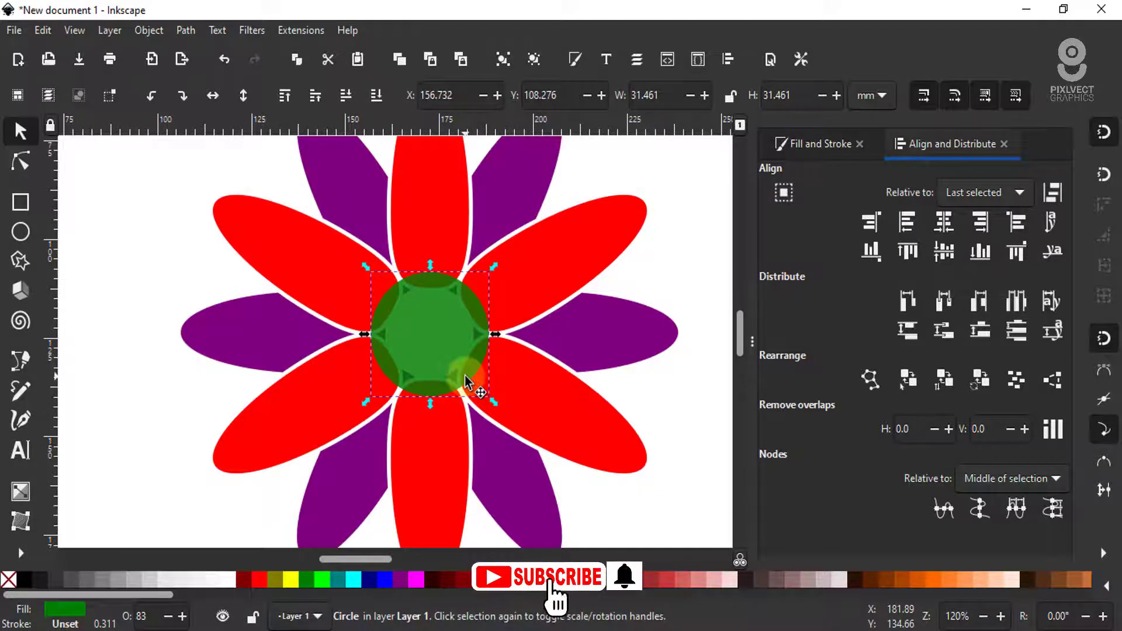
Set the centre circle's opacity to 100% in Fill and Stroke
left_click(830, 143)
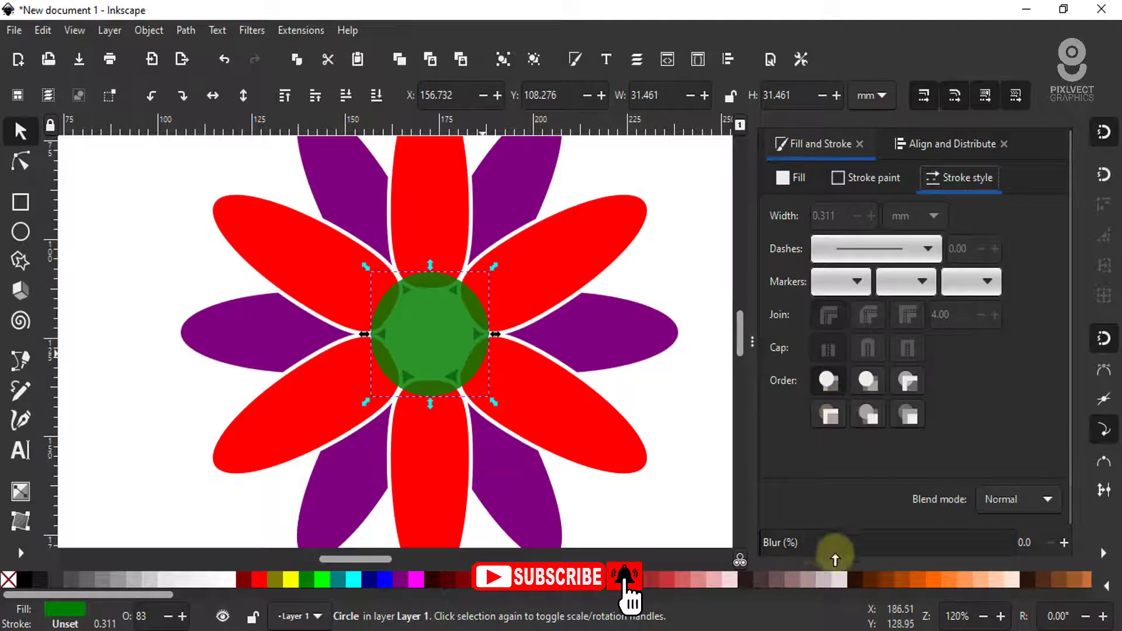
scroll(834, 555, "down", 2)
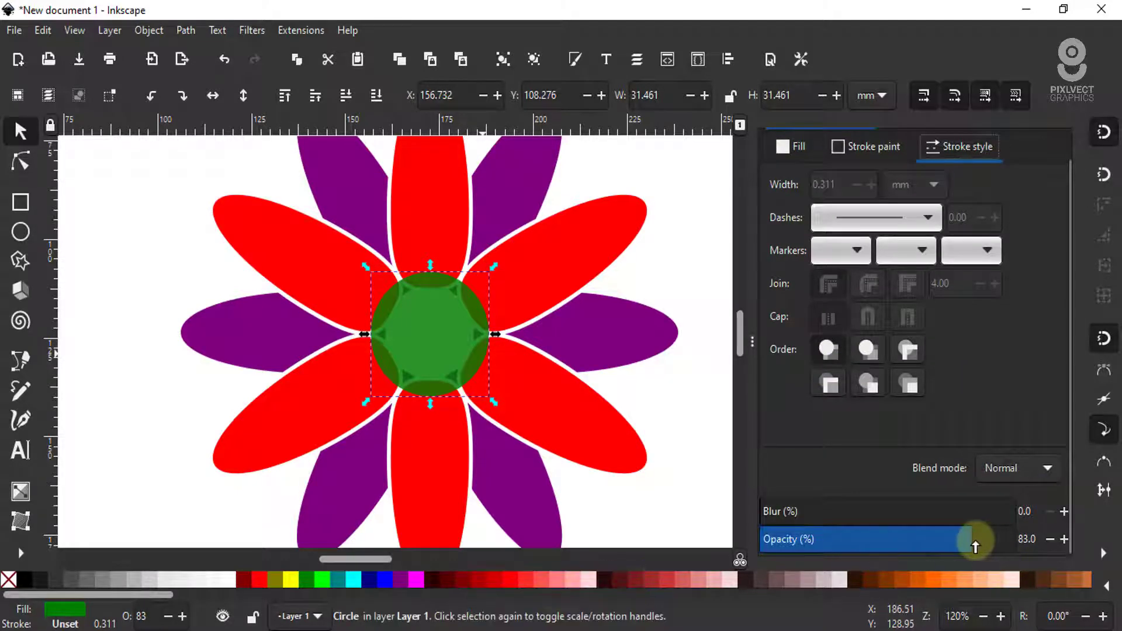
left_click_drag(974, 545, 1046, 538)
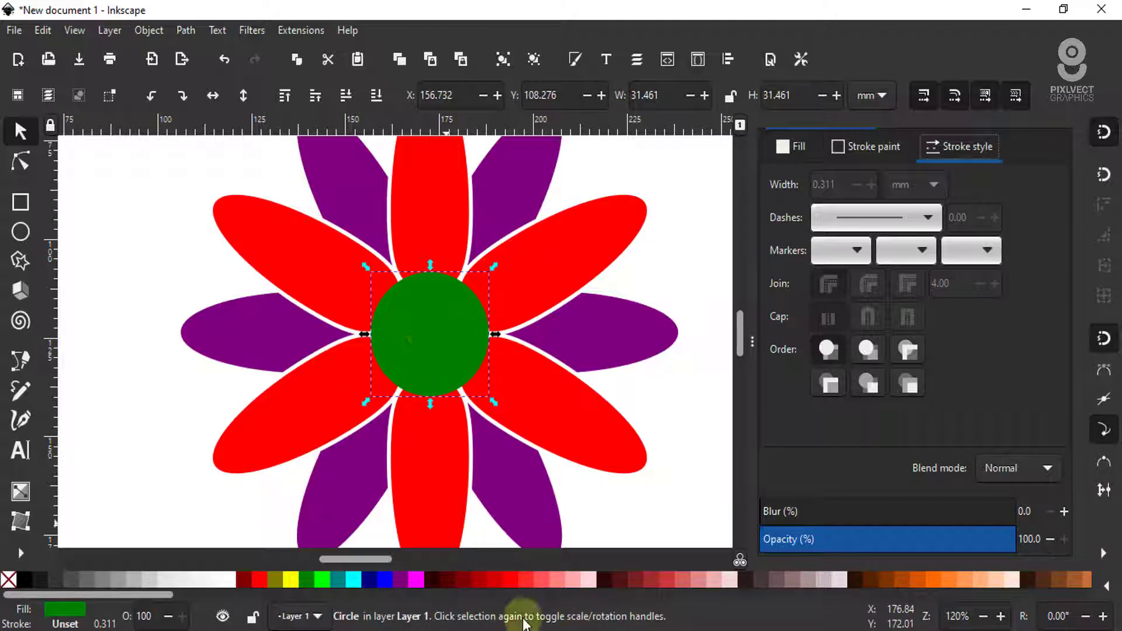
Recolour the circle and subtract it from the petals with Path > Difference
left_click(914, 580)
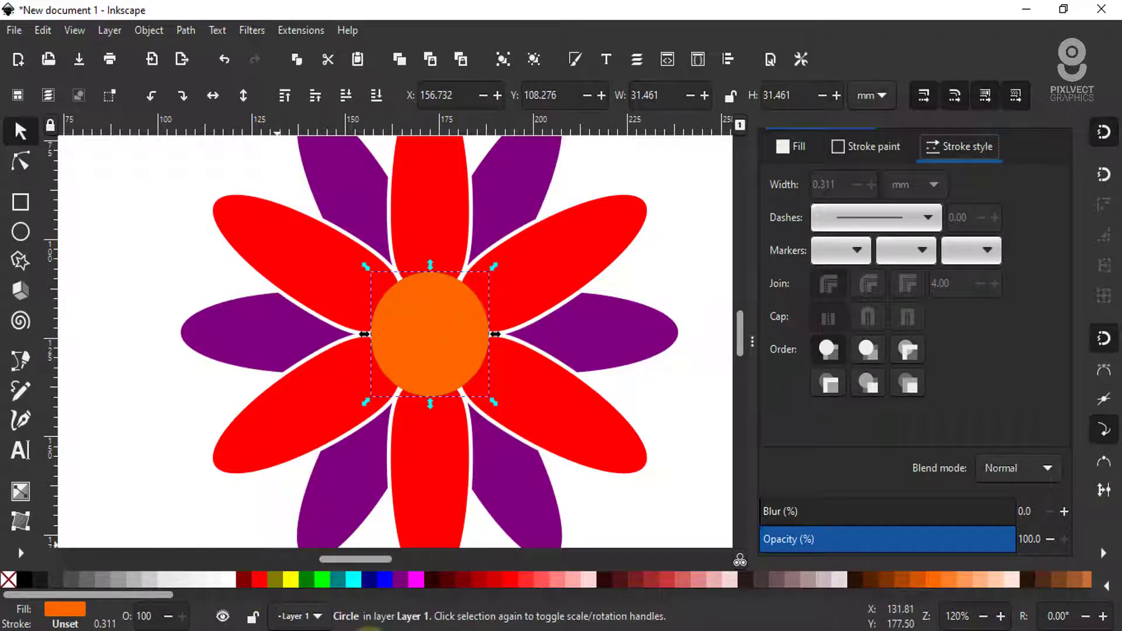
left_click(364, 580)
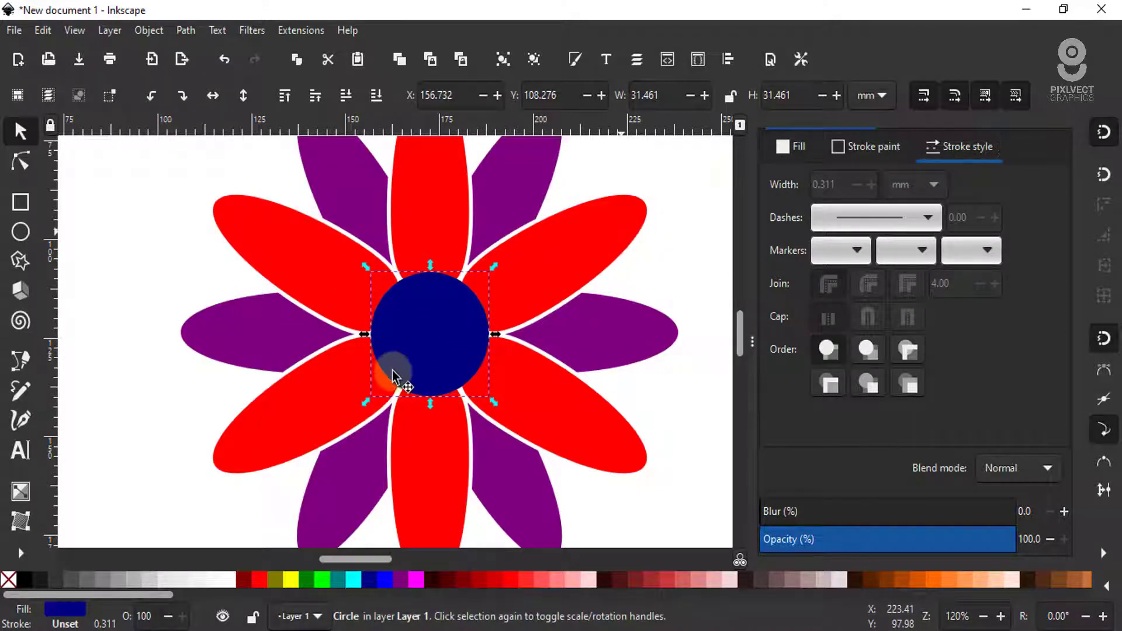
left_click(355, 238, "shift")
left_click(186, 30)
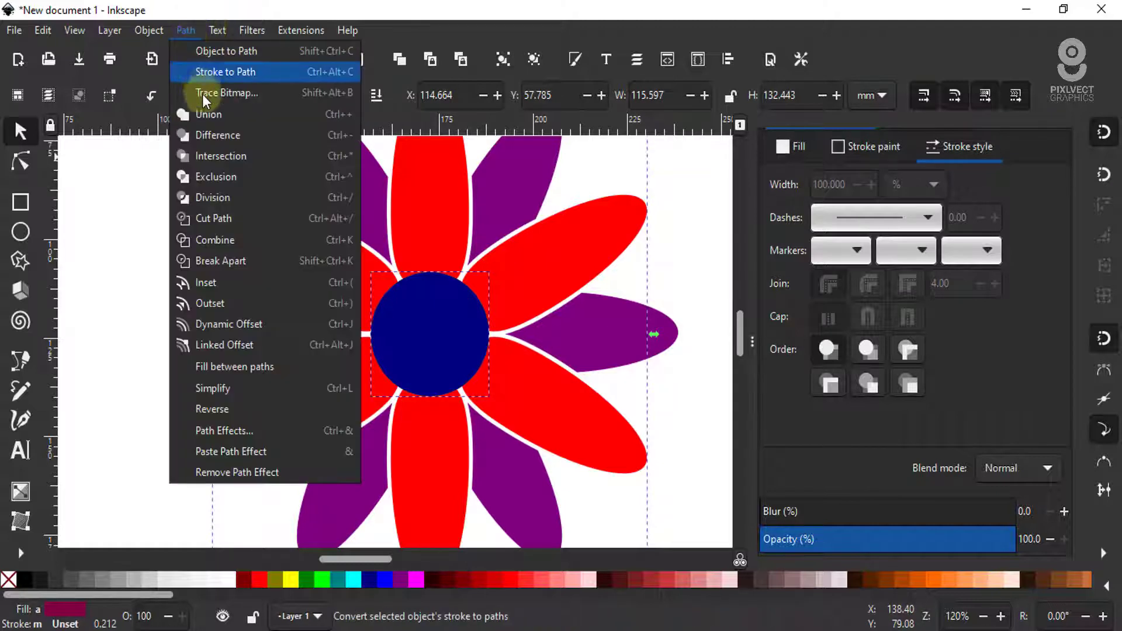
left_click(206, 135)
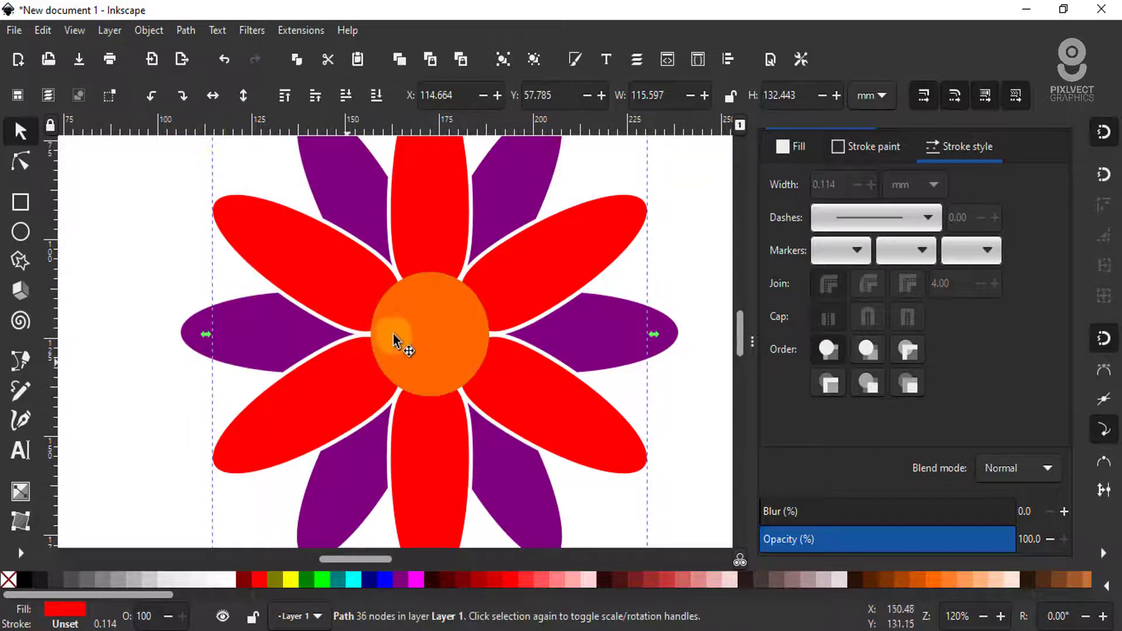
Cut the orange centre circle out of the petals with Path > Difference
left_click(424, 320)
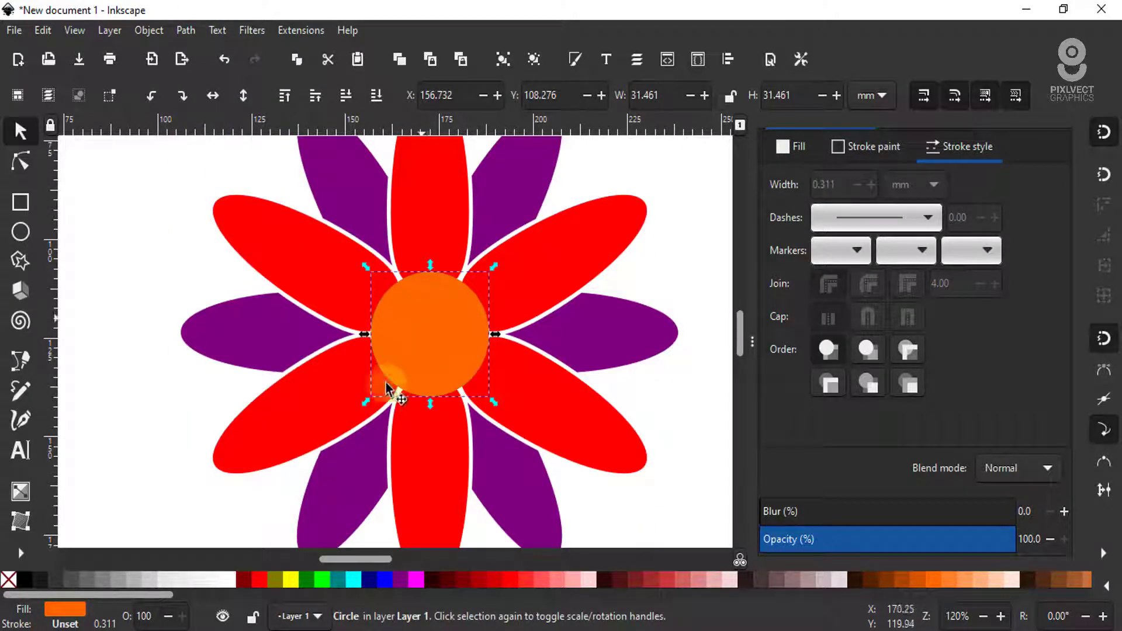
left_click(669, 343, "shift")
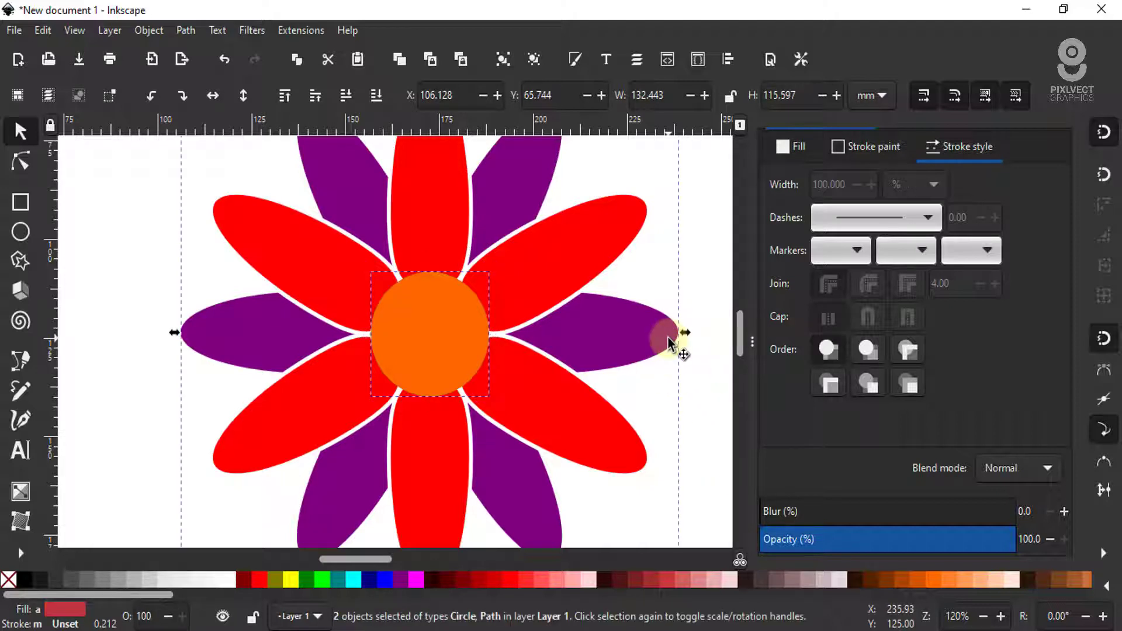
left_click(185, 30)
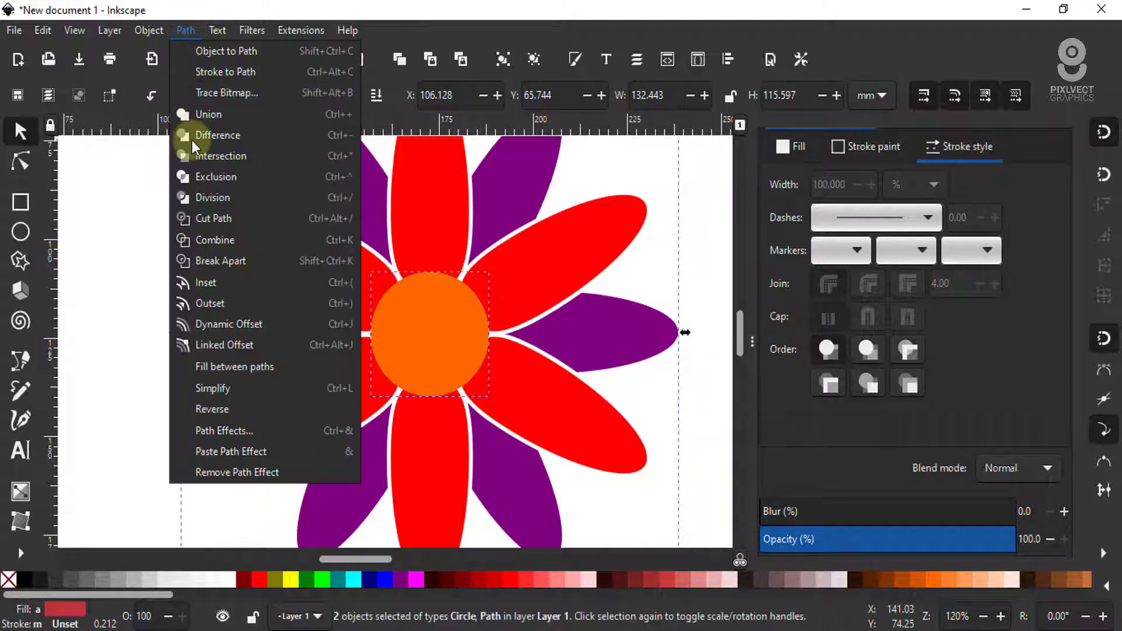
left_click(218, 135)
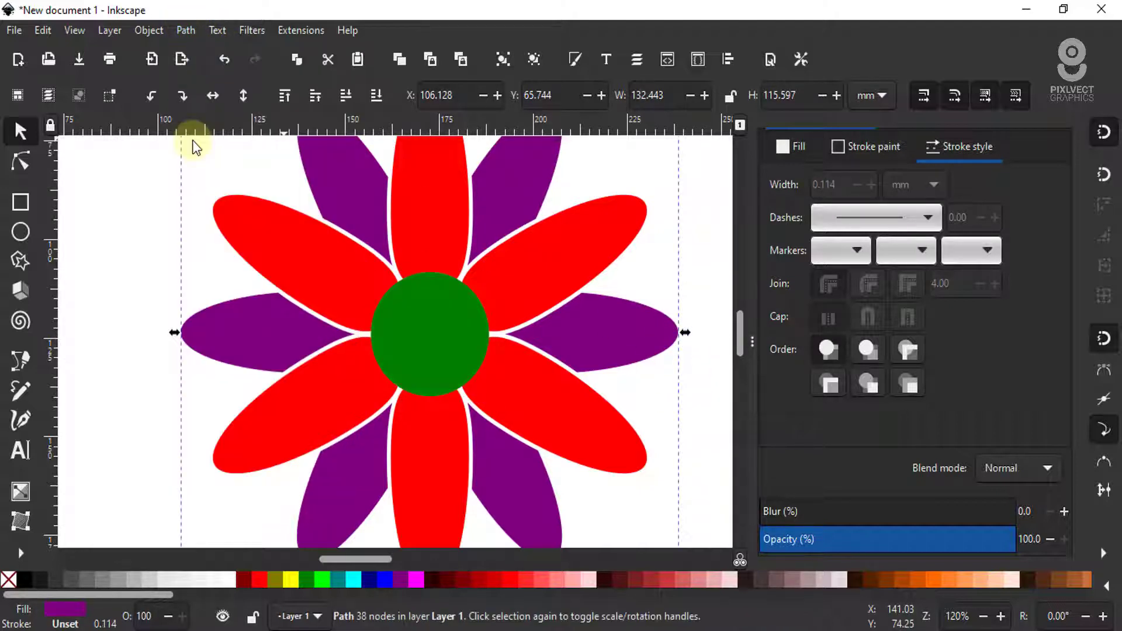
Shrink the green centre circle to about 27.9 mm, leaving a white ring
left_click(411, 319)
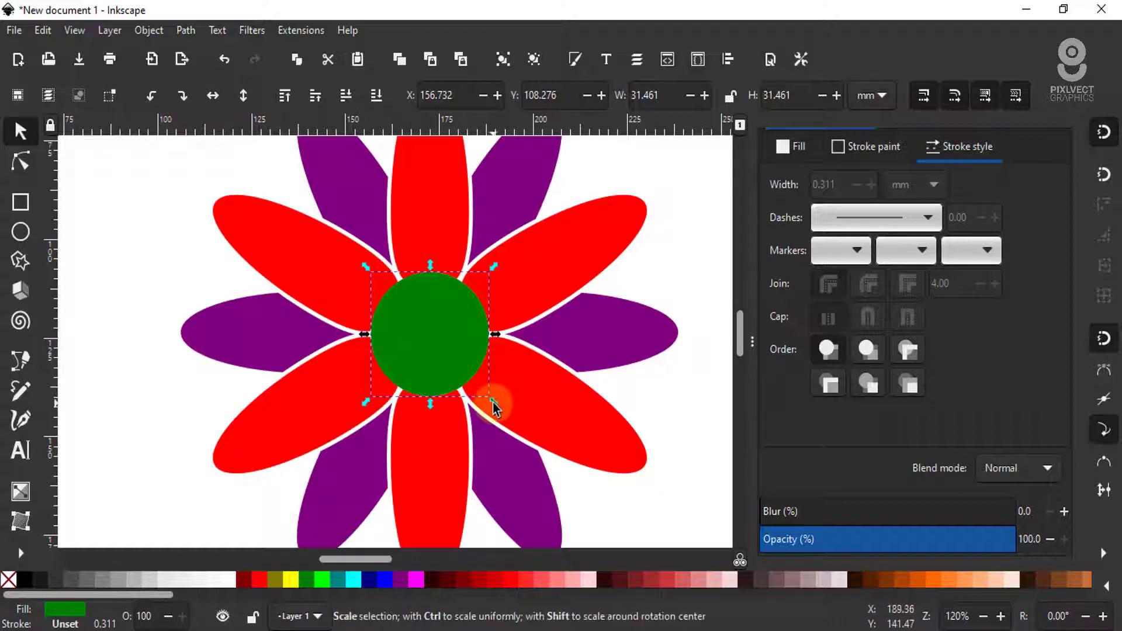
left_click_drag(492, 401, 487, 401)
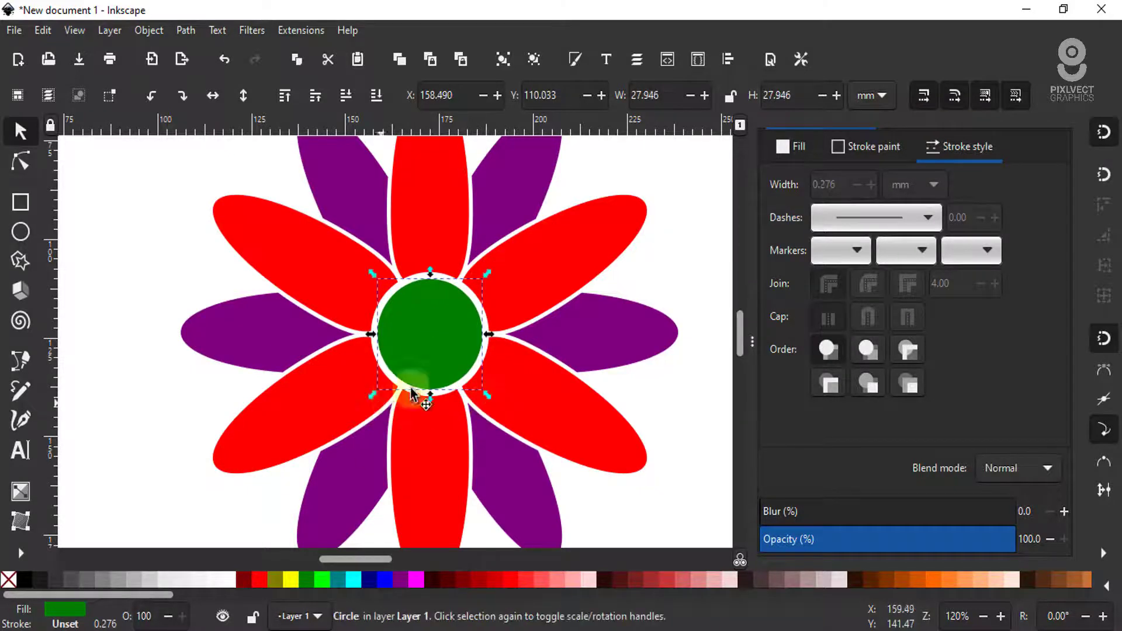
left_click(445, 365)
left_click(642, 279)
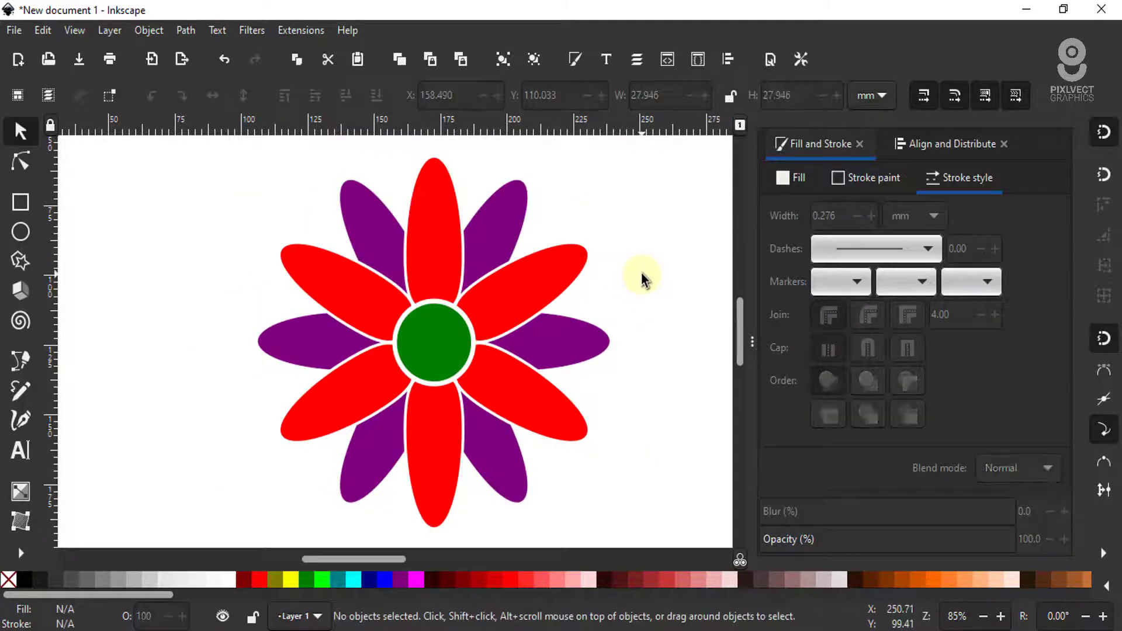
scroll(436, 277, "down", 2, "ctrl")
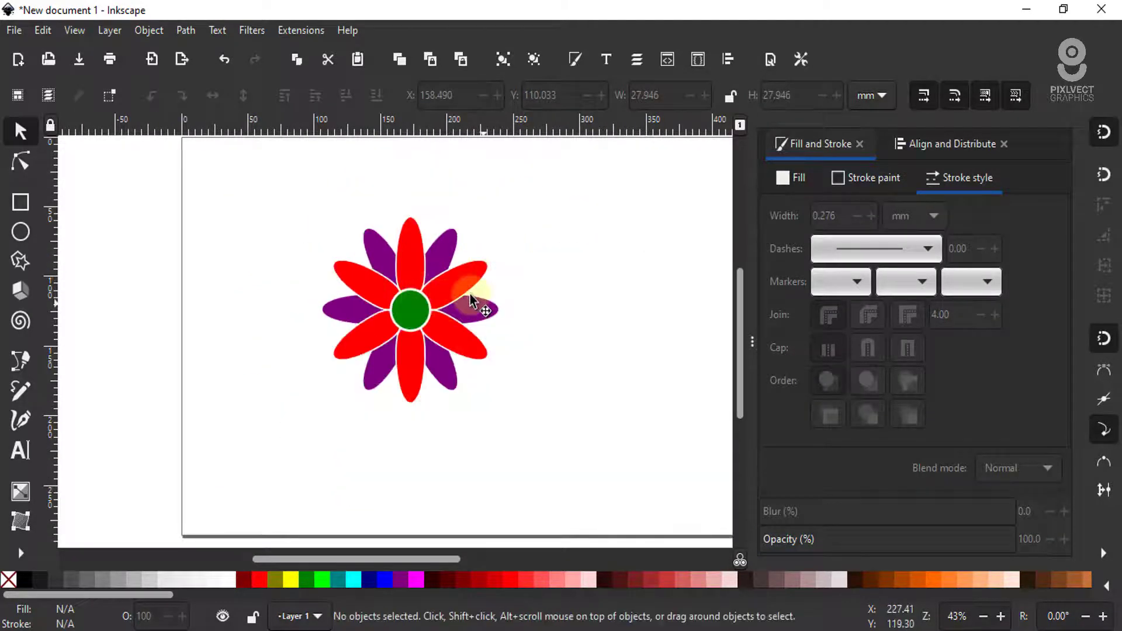
scroll(395, 262, "up", 1, "ctrl")
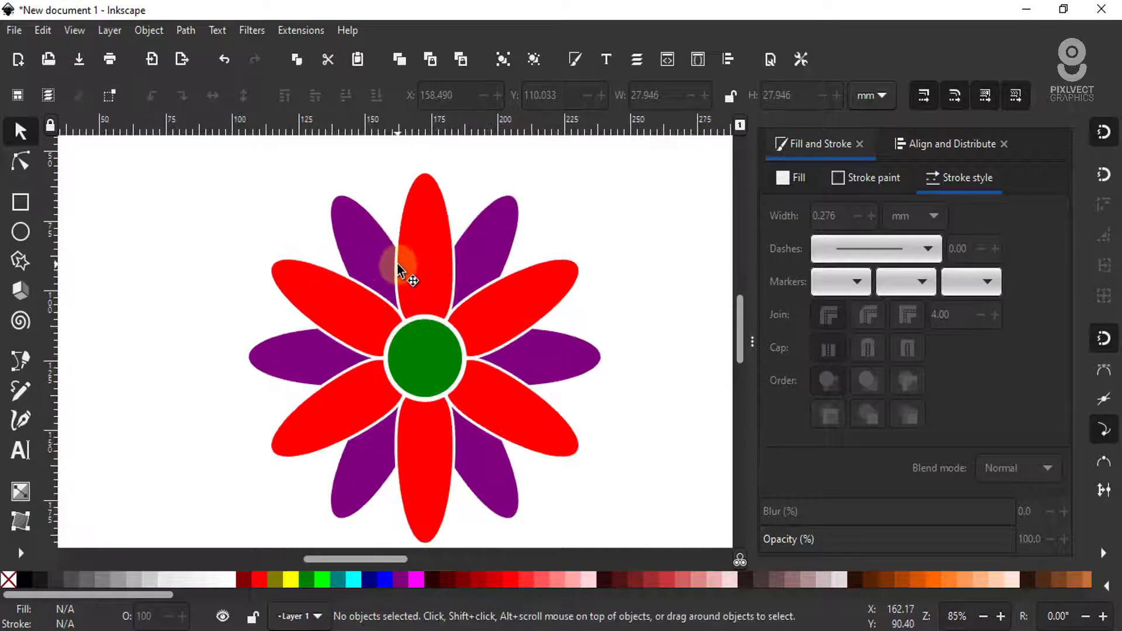
scroll(395, 262, "up", 1, "ctrl")
left_click(500, 228)
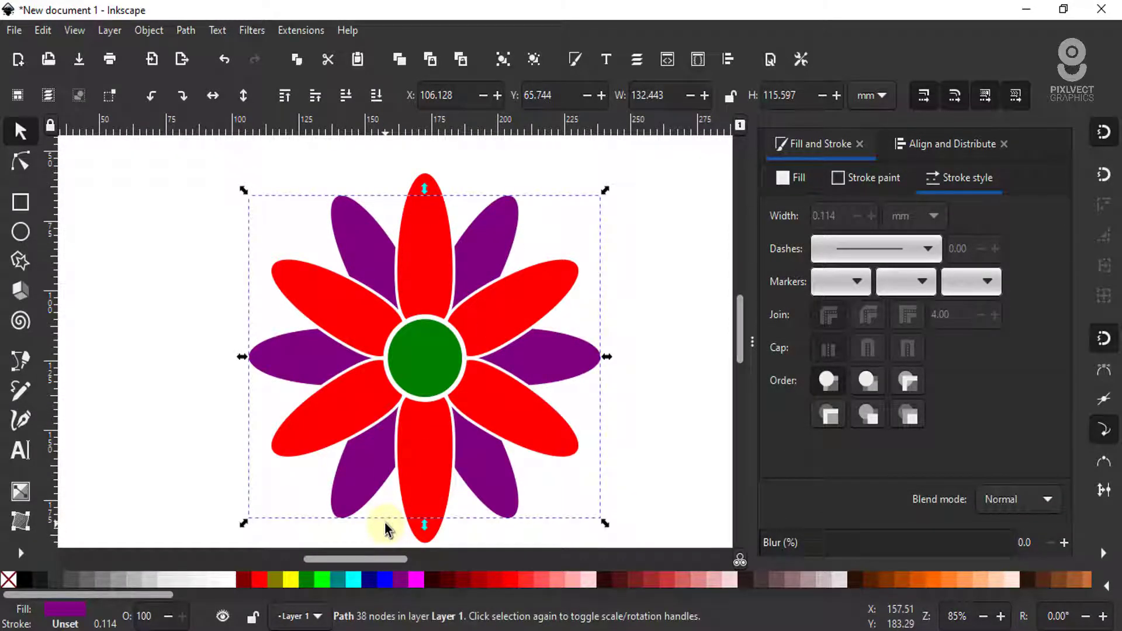
left_click(541, 297)
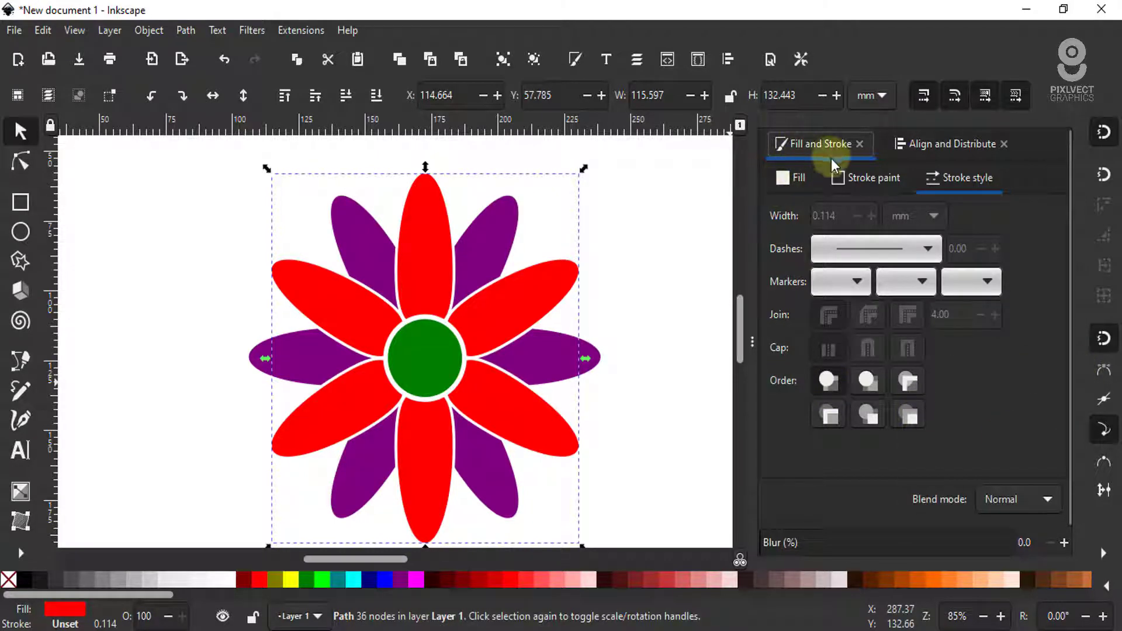
Dropper the purple petal colour onto the red petals and lighten them to pink
left_click(790, 179)
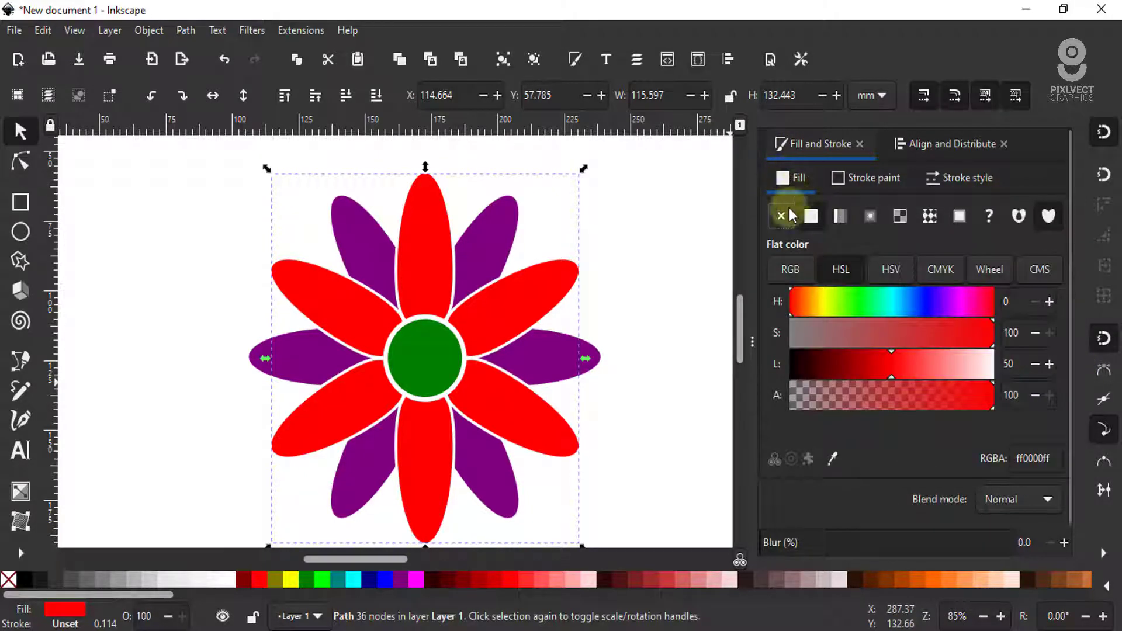
left_click(833, 458)
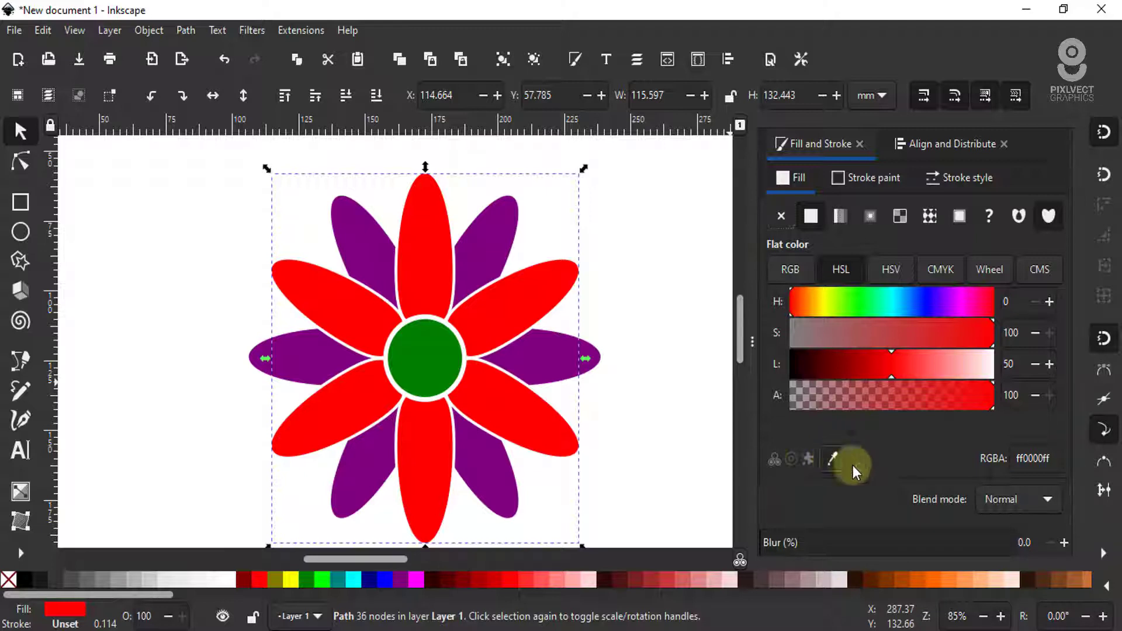
left_click(485, 247)
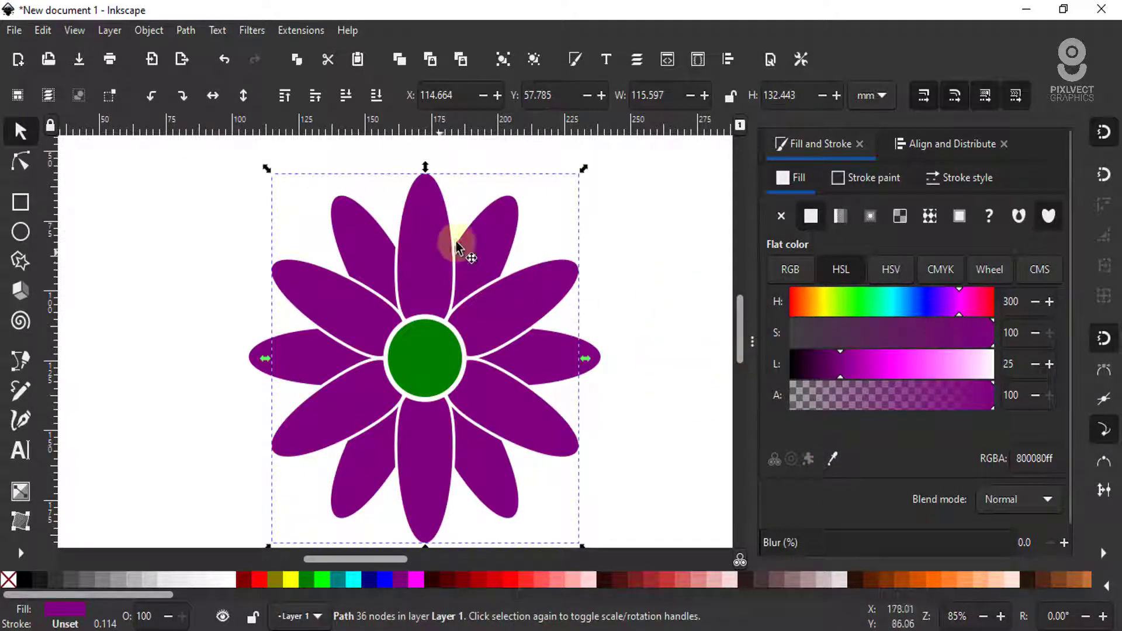
left_click_drag(841, 377, 941, 381)
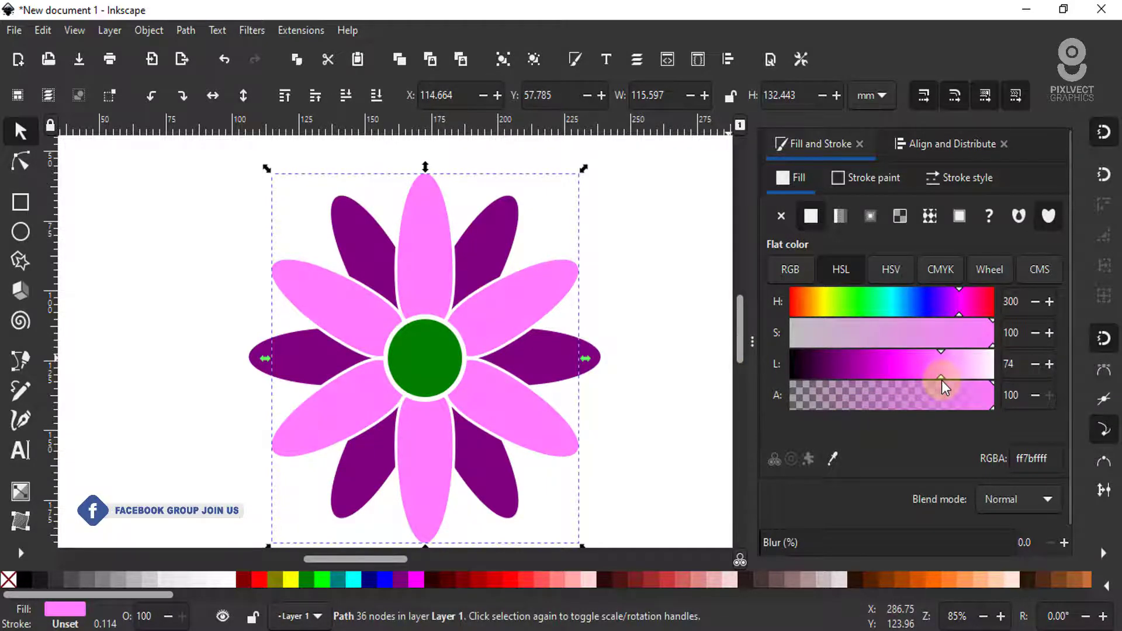
Dropper the purple petal colour onto the centre circle and darken it
left_click(453, 373)
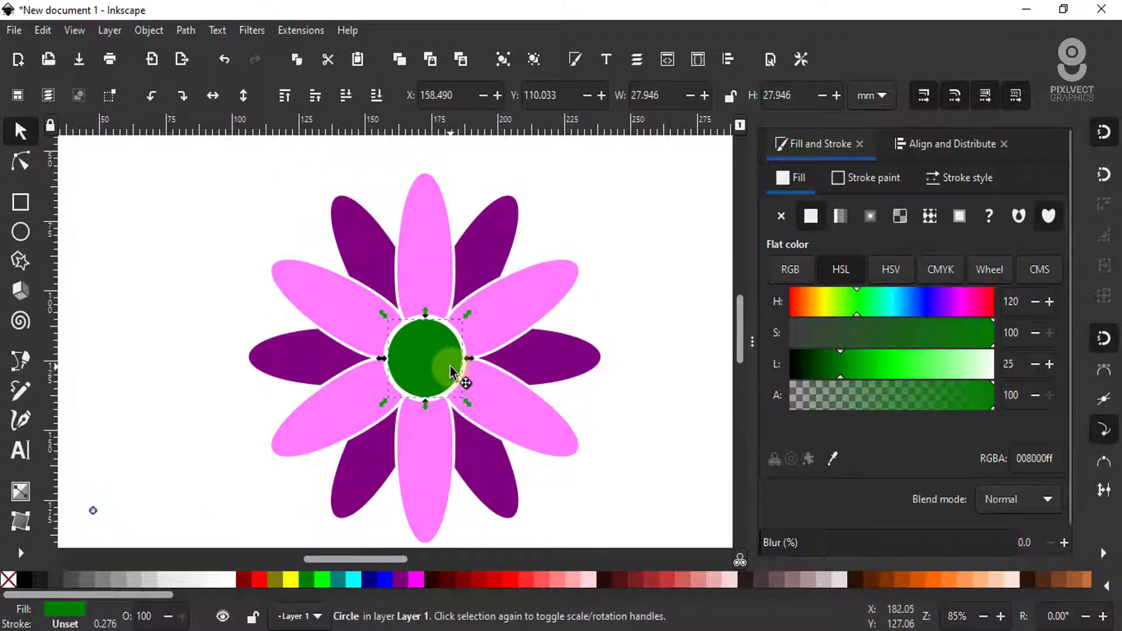
left_click(832, 458)
left_click(482, 232)
key("s")
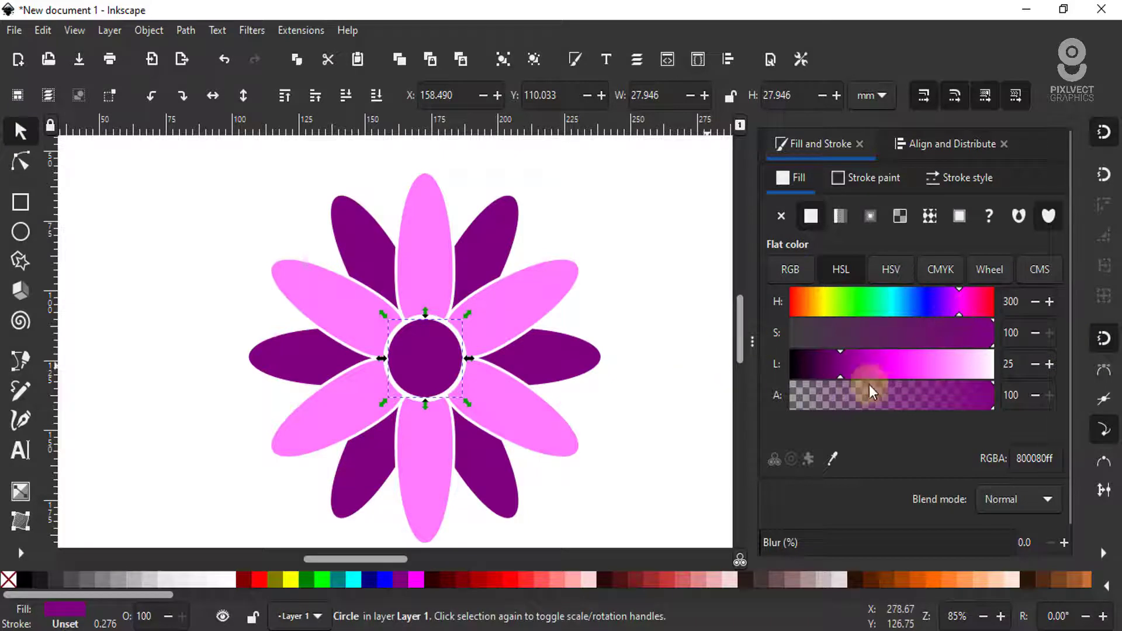
left_click_drag(840, 379, 830, 377)
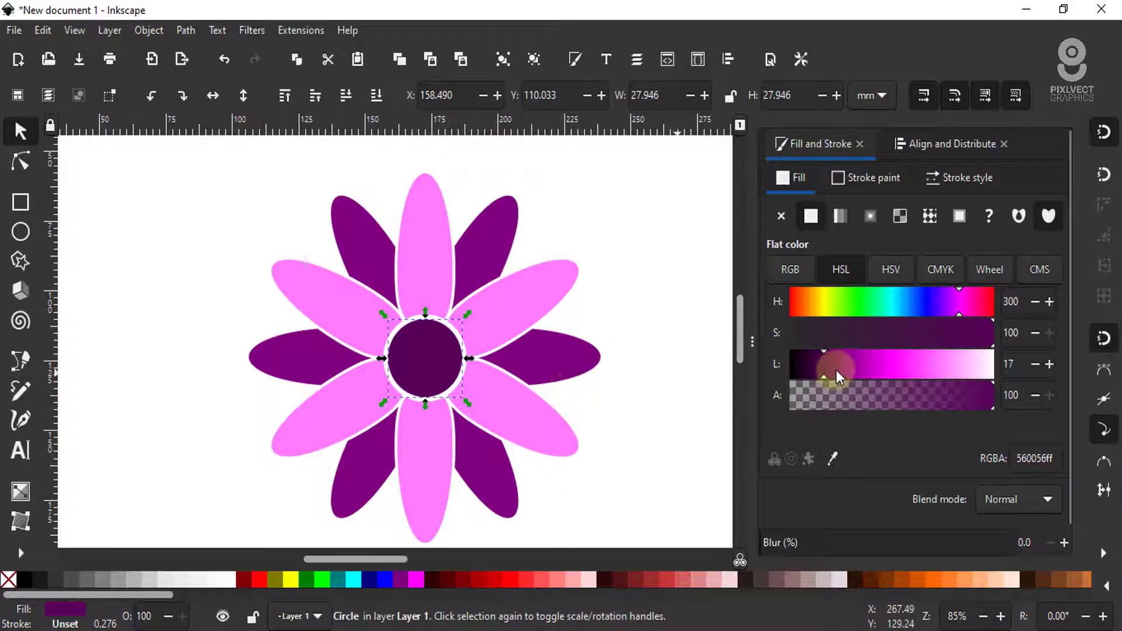
left_click(819, 377)
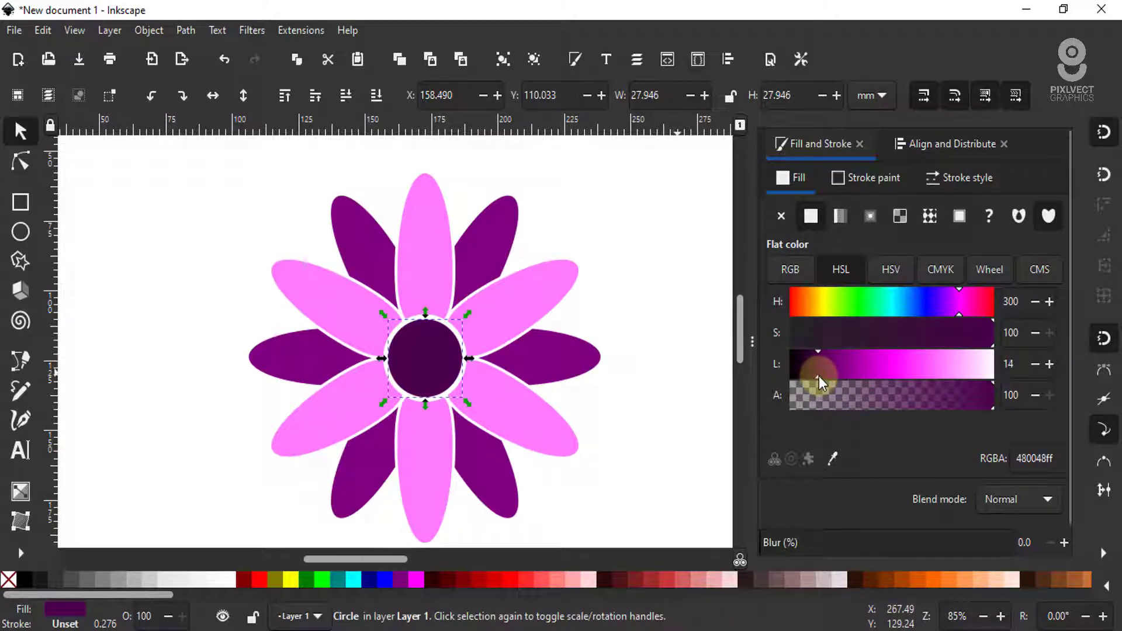
Select all three parts of the flower
key("Escape")
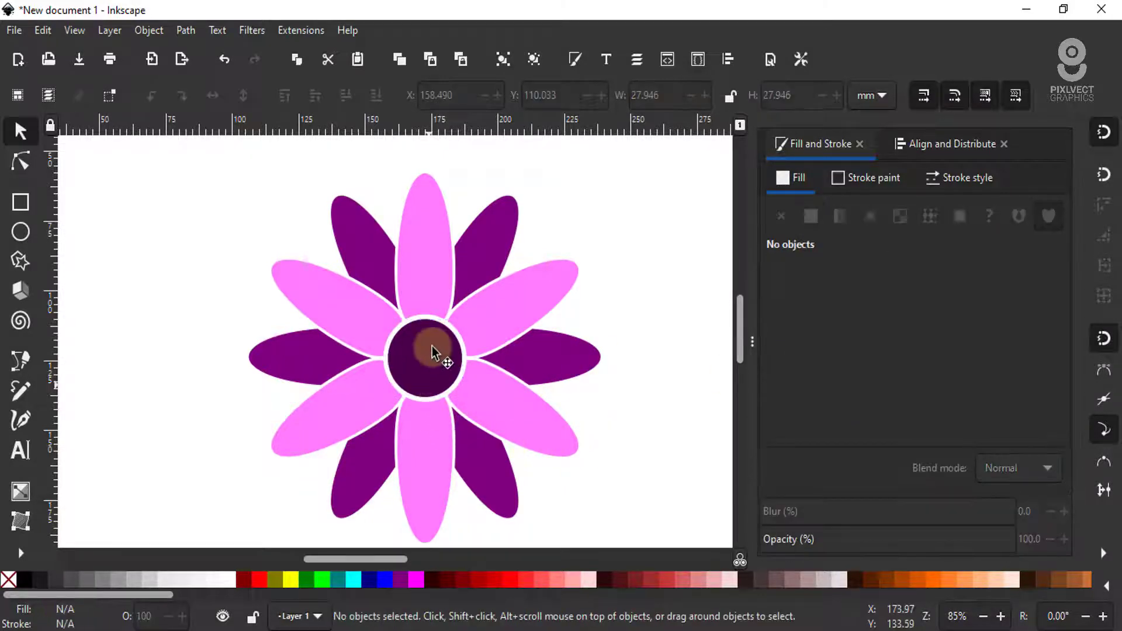
scroll(433, 347, "down", 3)
left_click_drag(556, 251, 325, 461)
Group the three flower parts and shrink the group to under half size
key("ctrl+g")
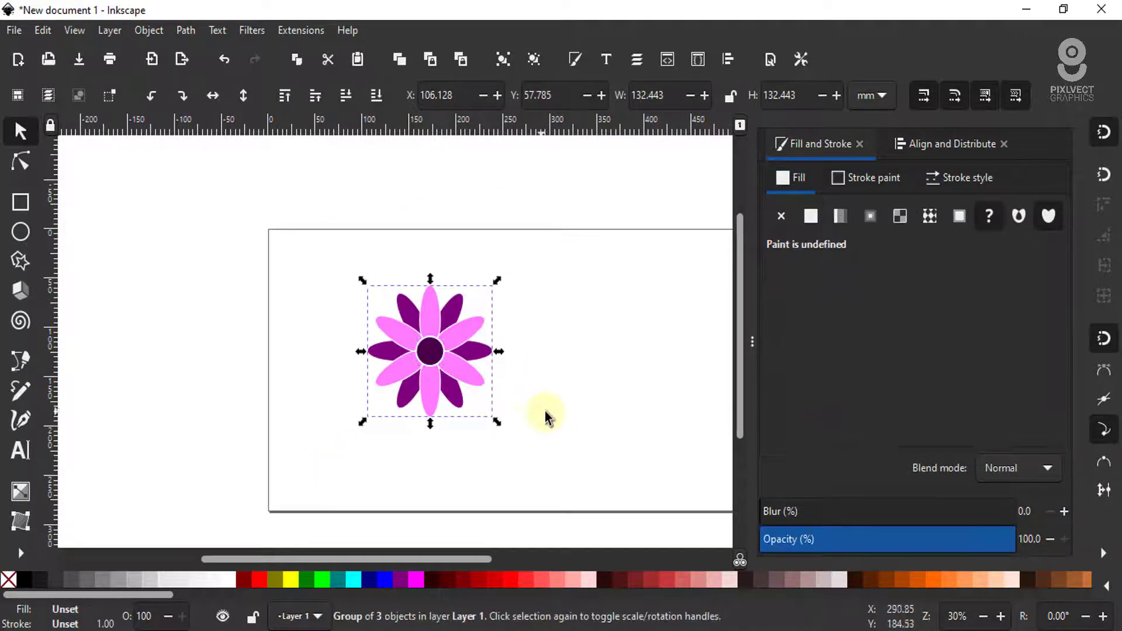
left_click_drag(495, 422, 412, 339)
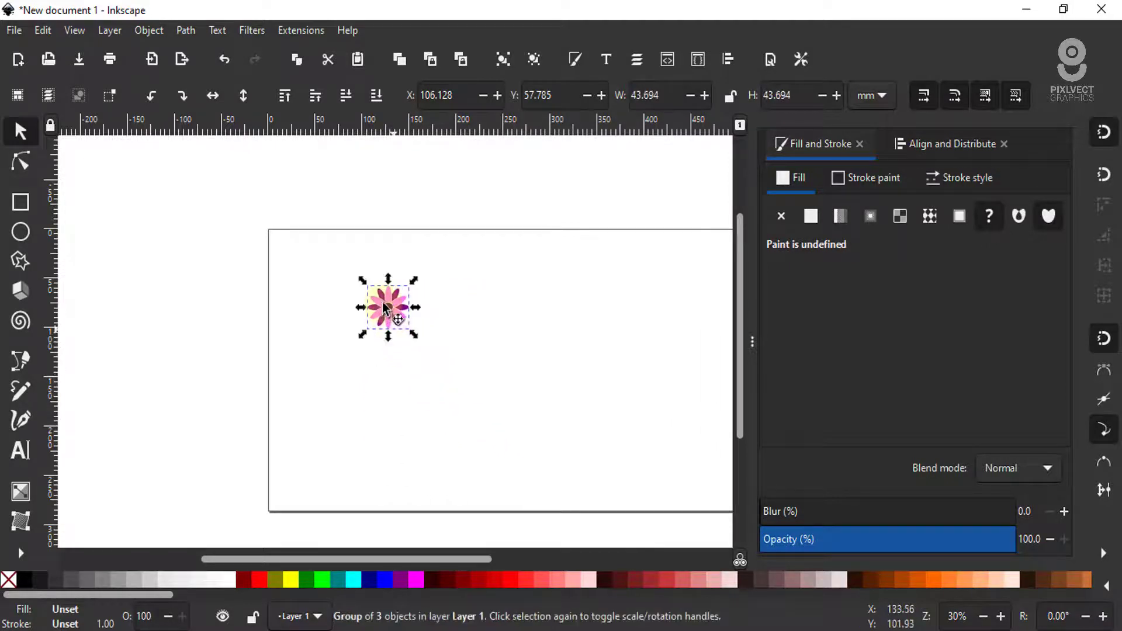
scroll(387, 308, "up", 2, "ctrl")
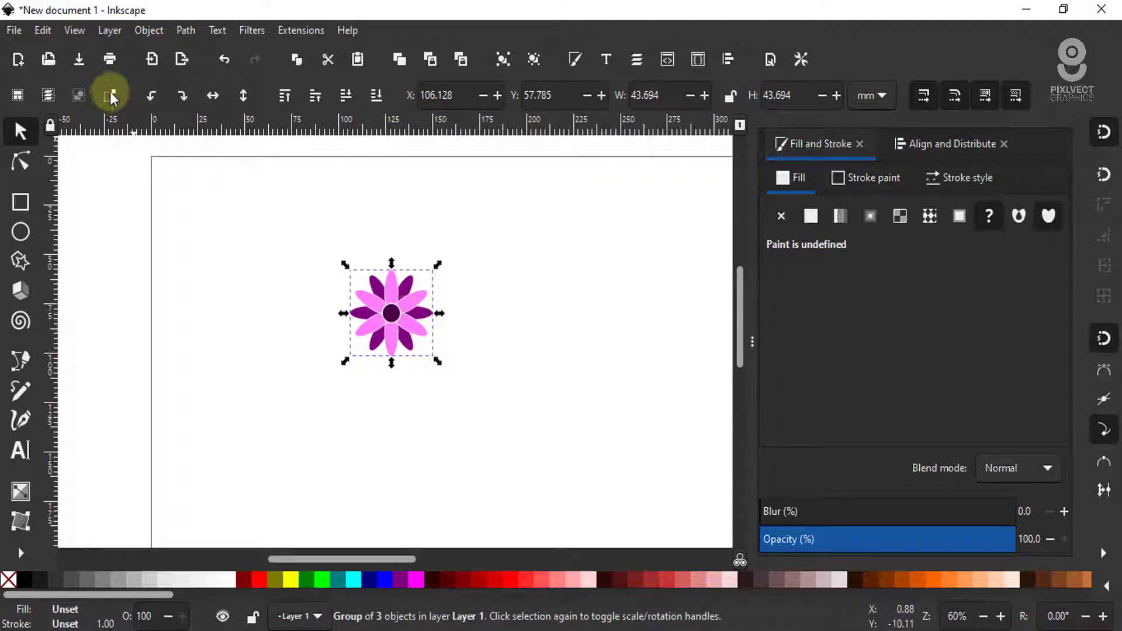
Convert the flower into pattern6524 and delete it from the canvas
left_click(151, 32)
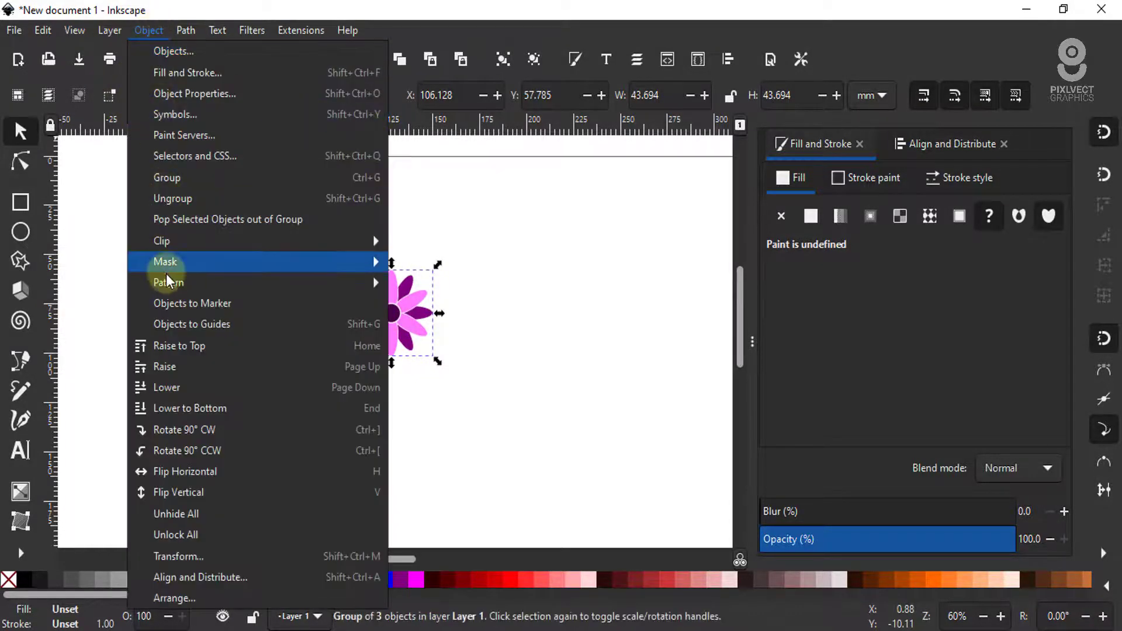
mouse_move(168, 282)
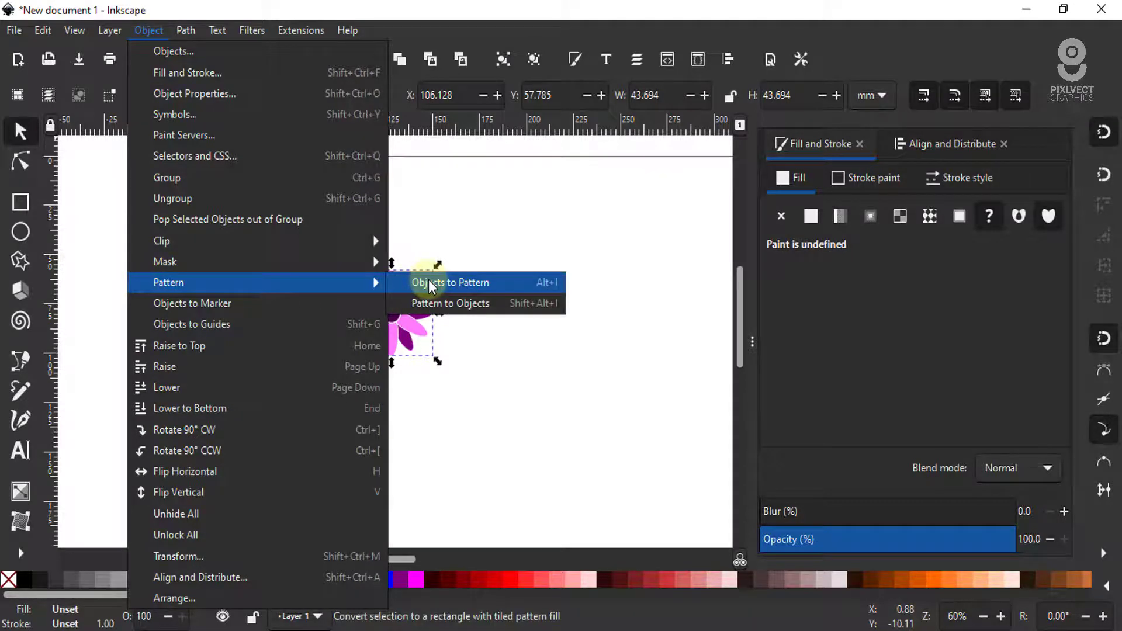
left_click(430, 285)
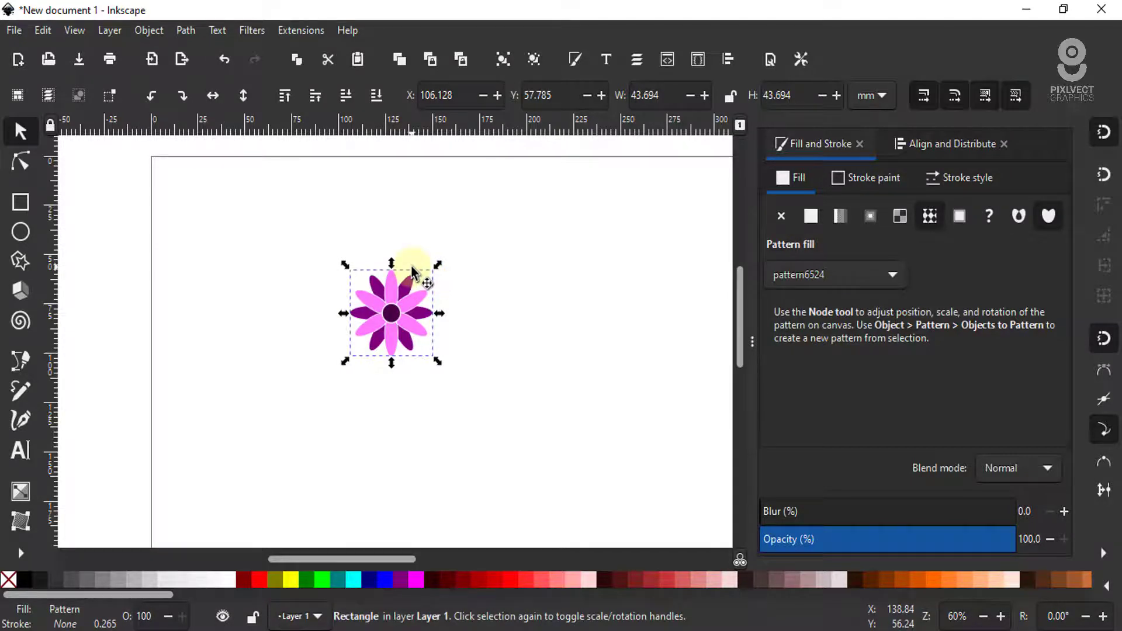
left_click(888, 274)
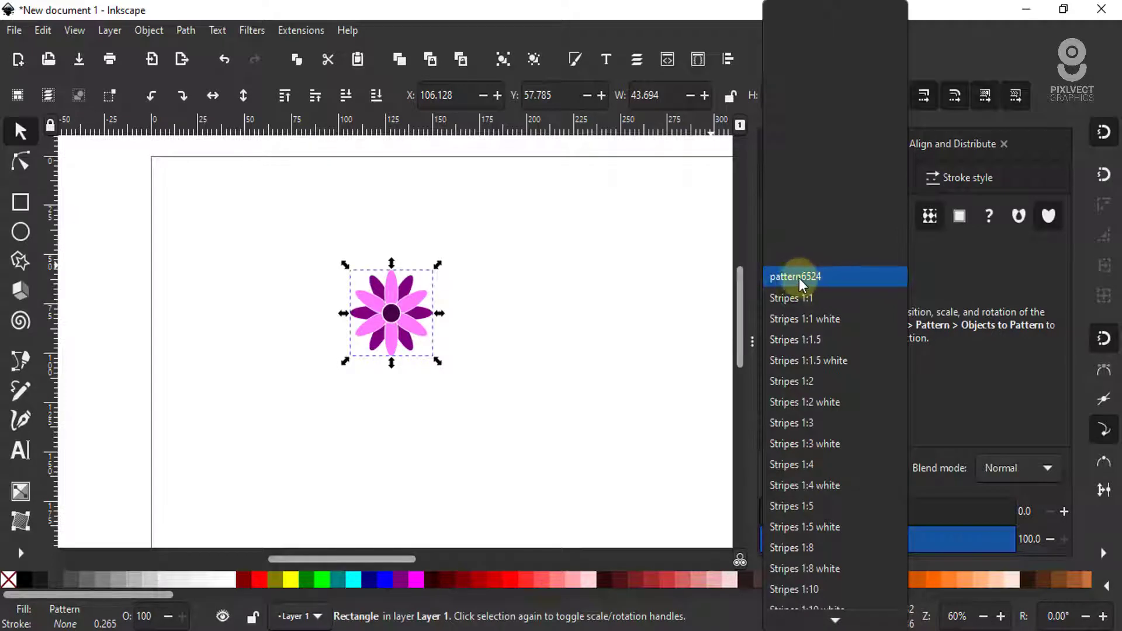
left_click(947, 65)
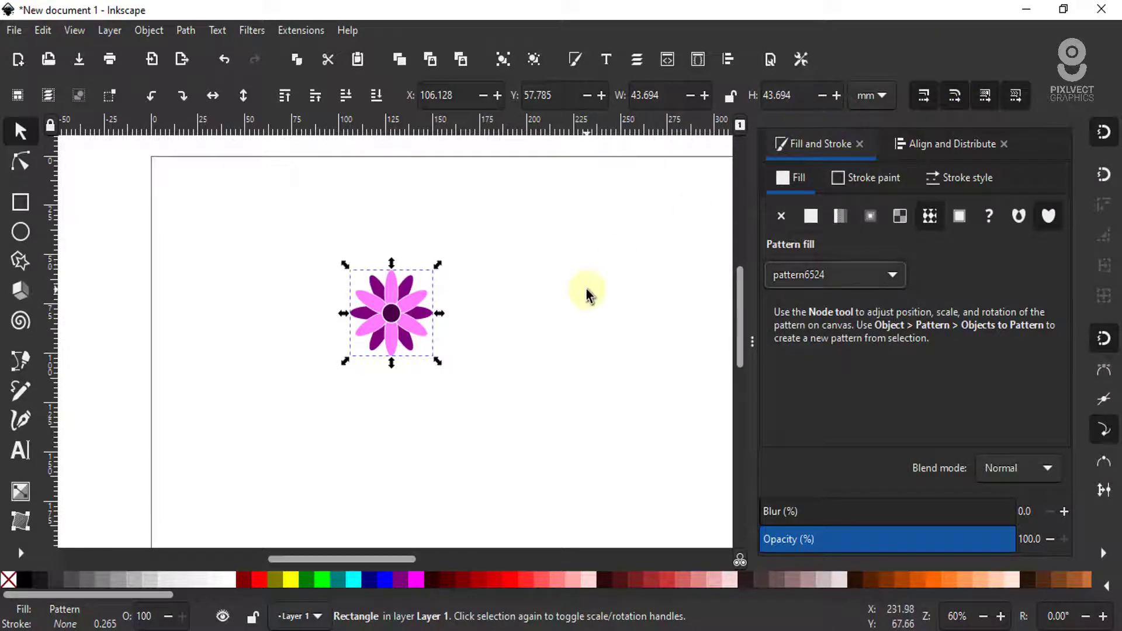
left_click(403, 316)
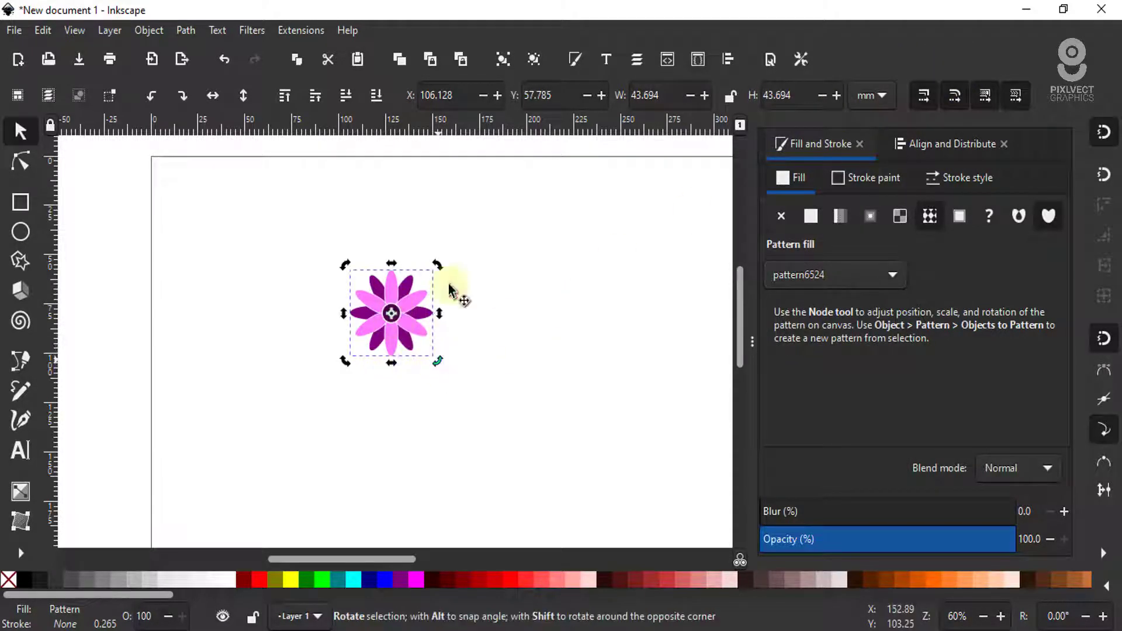
key("Delete")
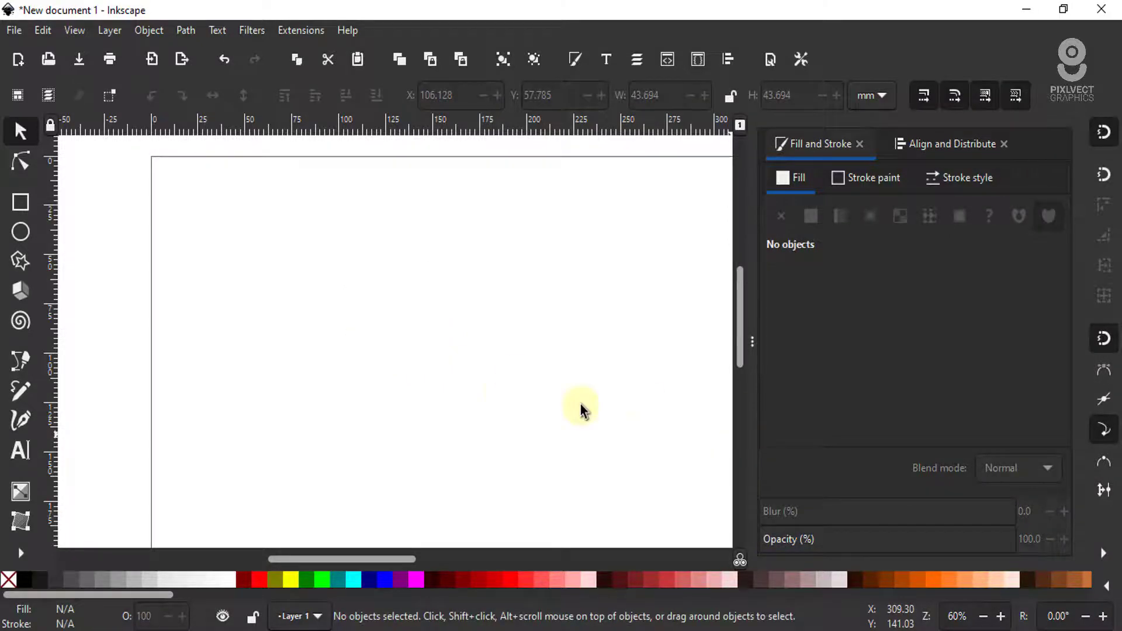
Draw a page-sized rectangle filled peach (#FFB380)
scroll(237, 155, "down", 4)
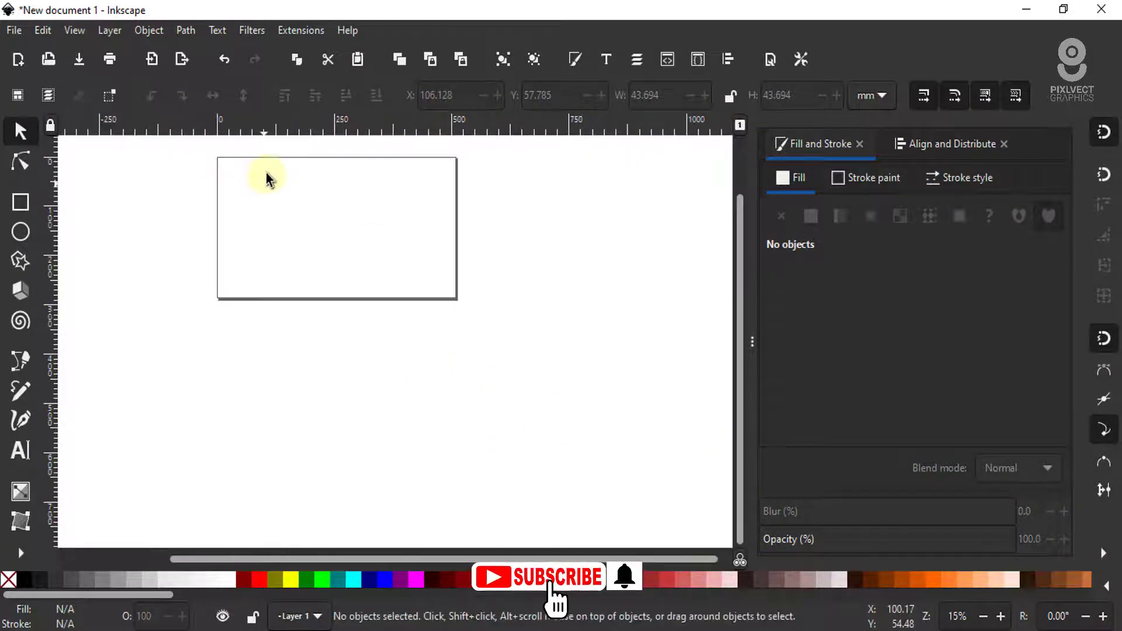
scroll(266, 179, "up", 2)
scroll(380, 292, "down", 2)
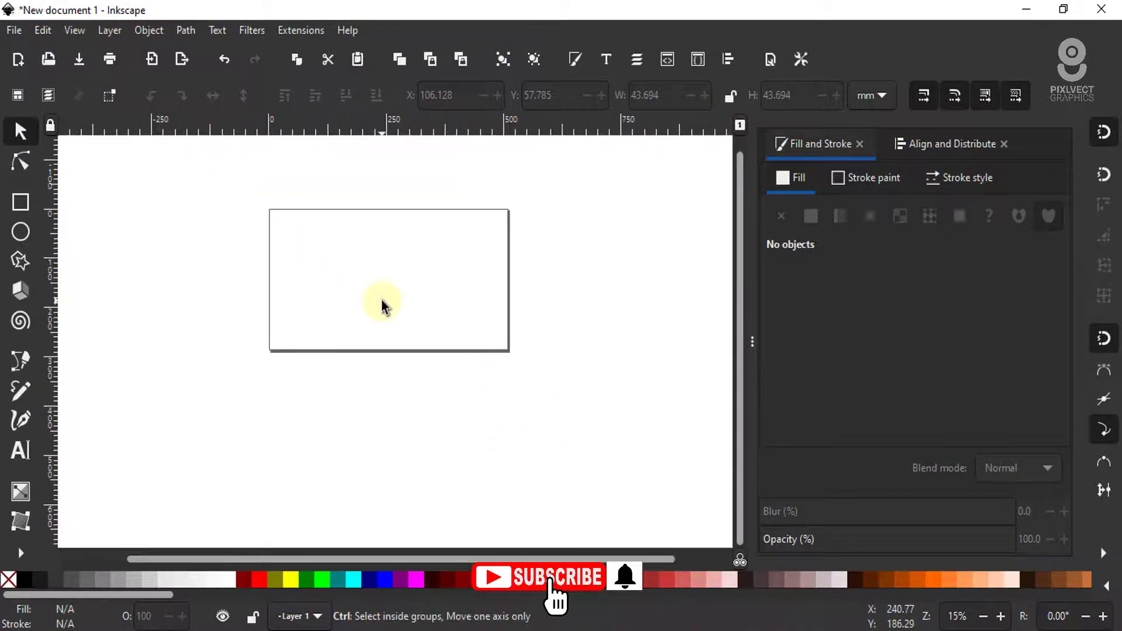
left_click(20, 203)
left_click_drag(275, 221, 509, 351)
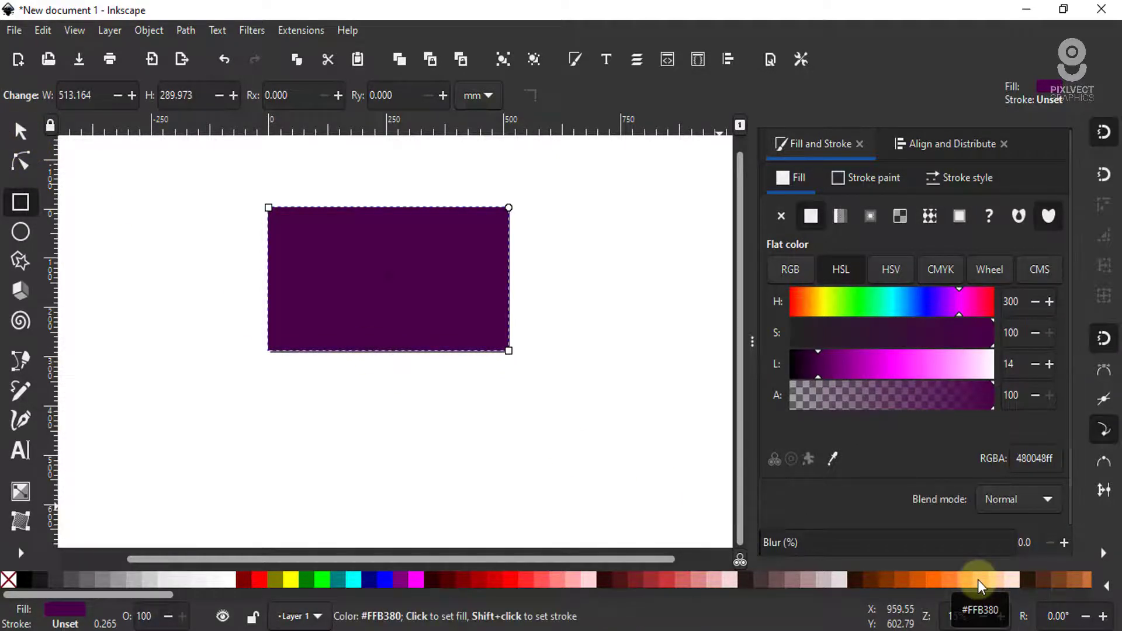
left_click(977, 580)
Place a same-size navy (#000080) rectangle lower down, overlapping the peach one
left_click(21, 131)
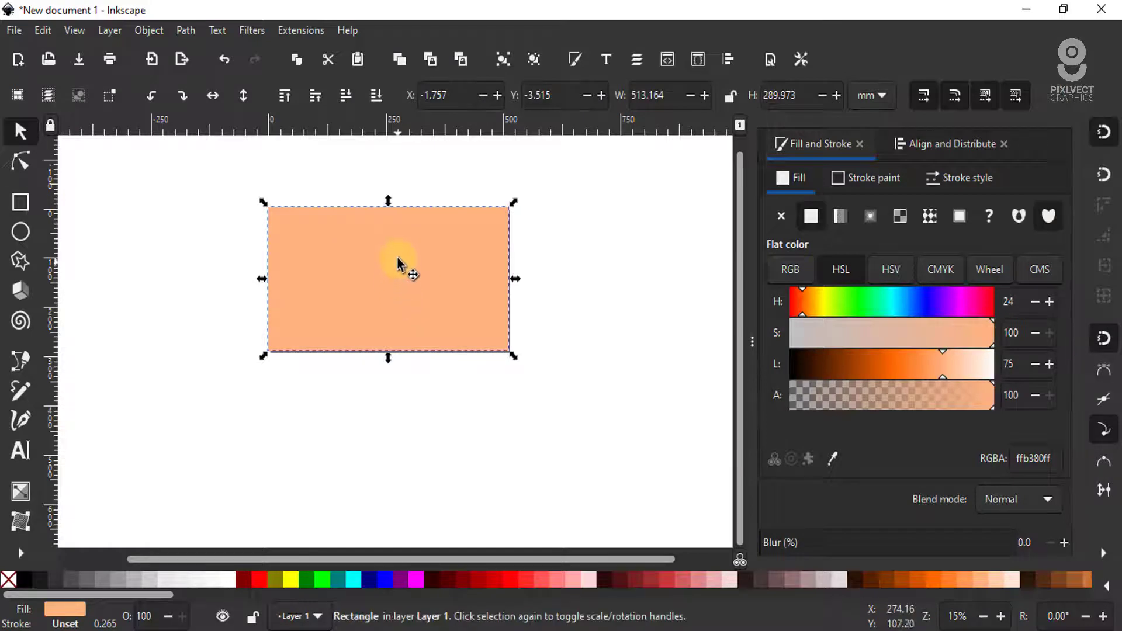
left_click_drag(397, 290, 399, 337)
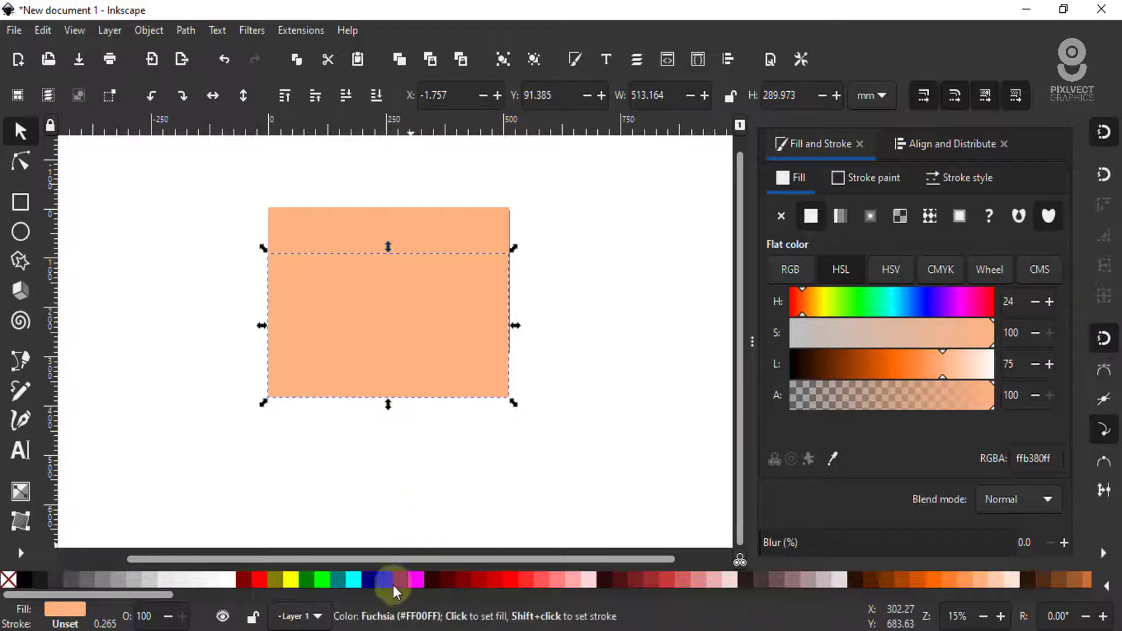
left_click(375, 577)
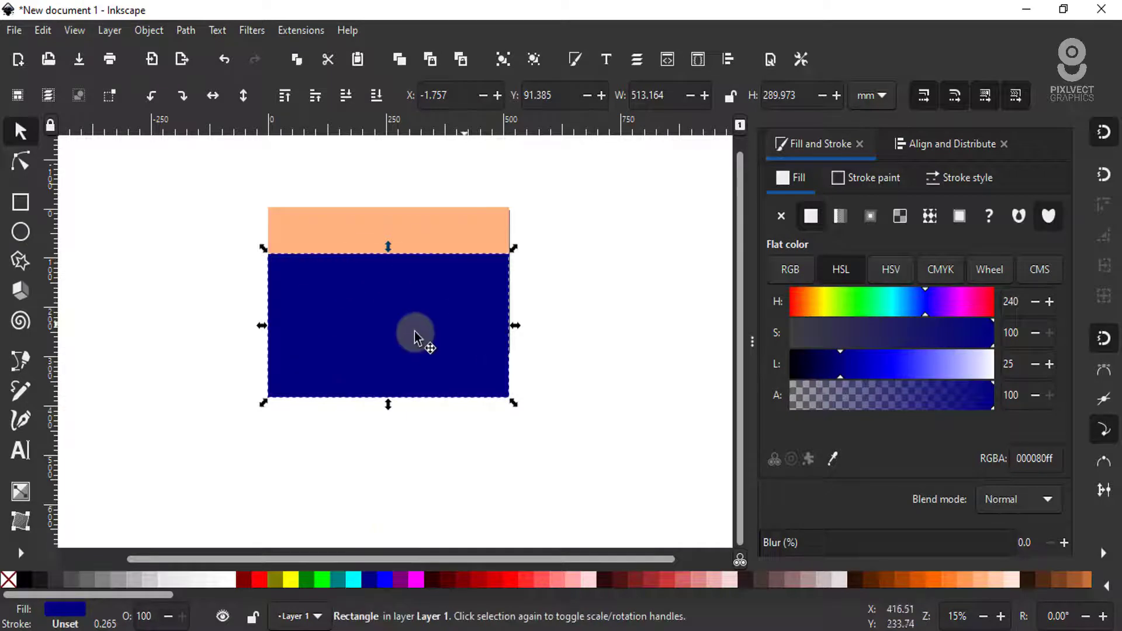
scroll(409, 290, "up", 2)
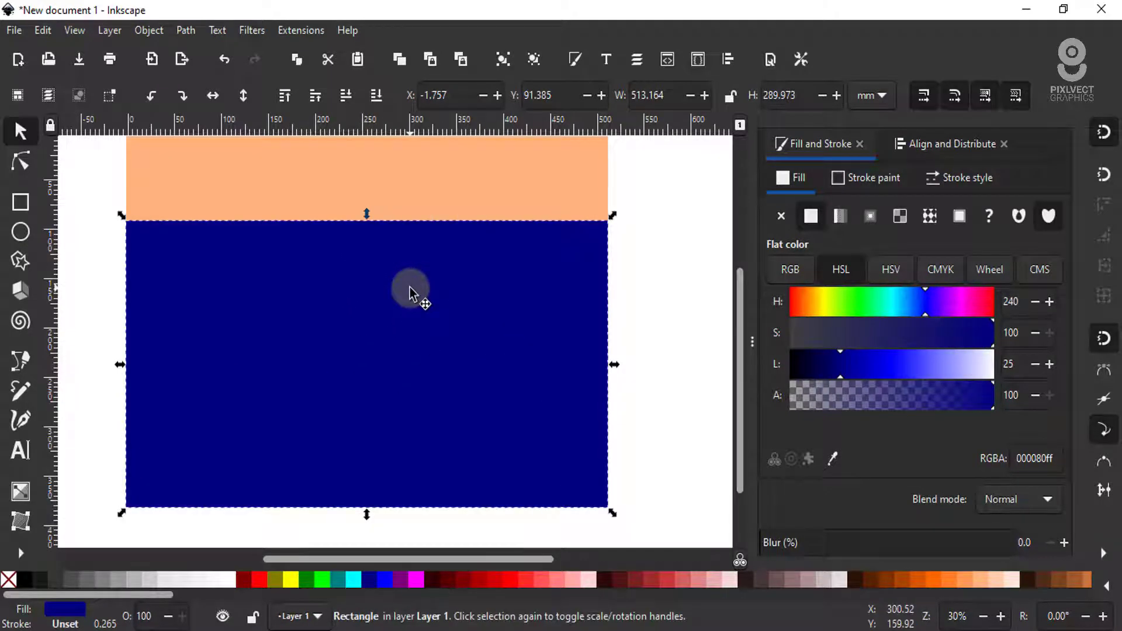
scroll(409, 290, "down", 1)
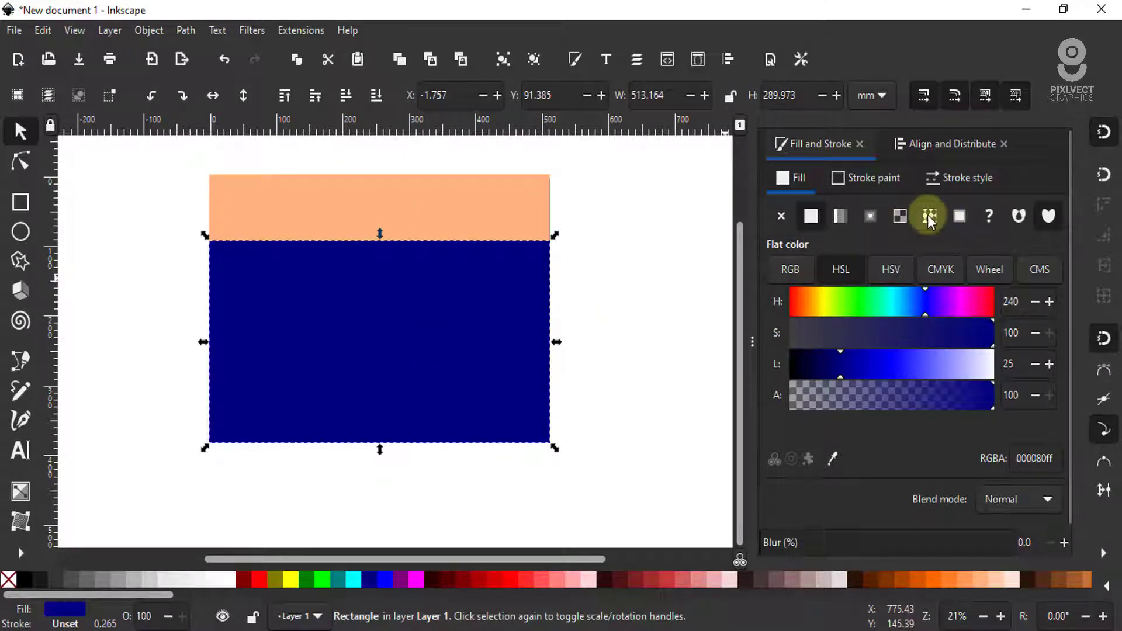
left_click(929, 216)
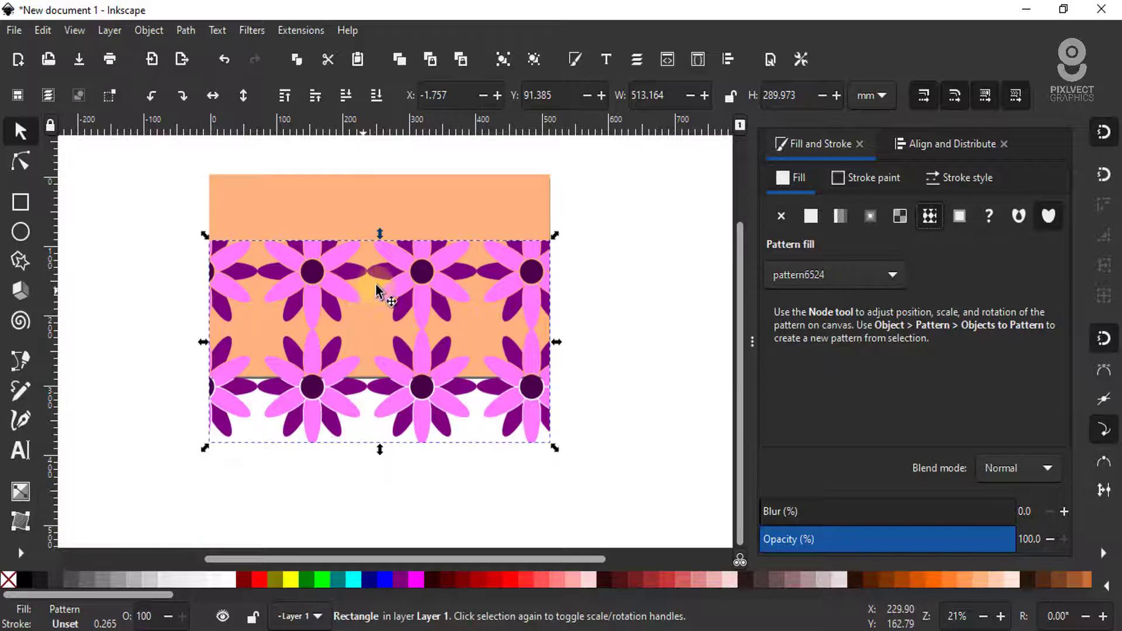
scroll(386, 289, "down", 1)
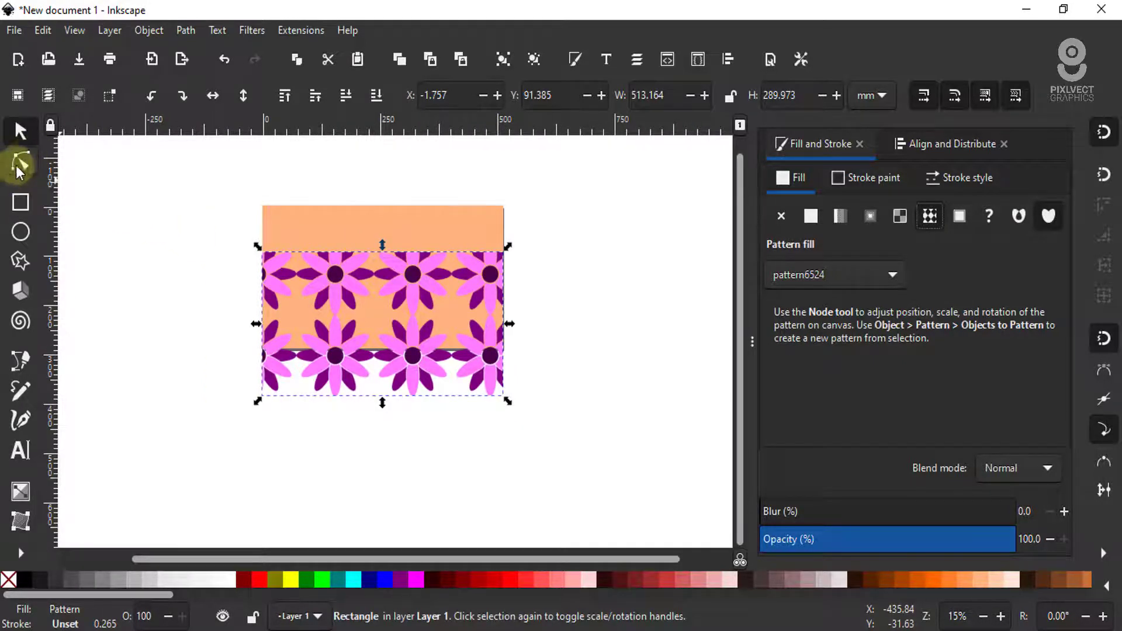
Shift the flower pattern, scale it into small tiles, and rotate it diagonally
left_click(20, 160)
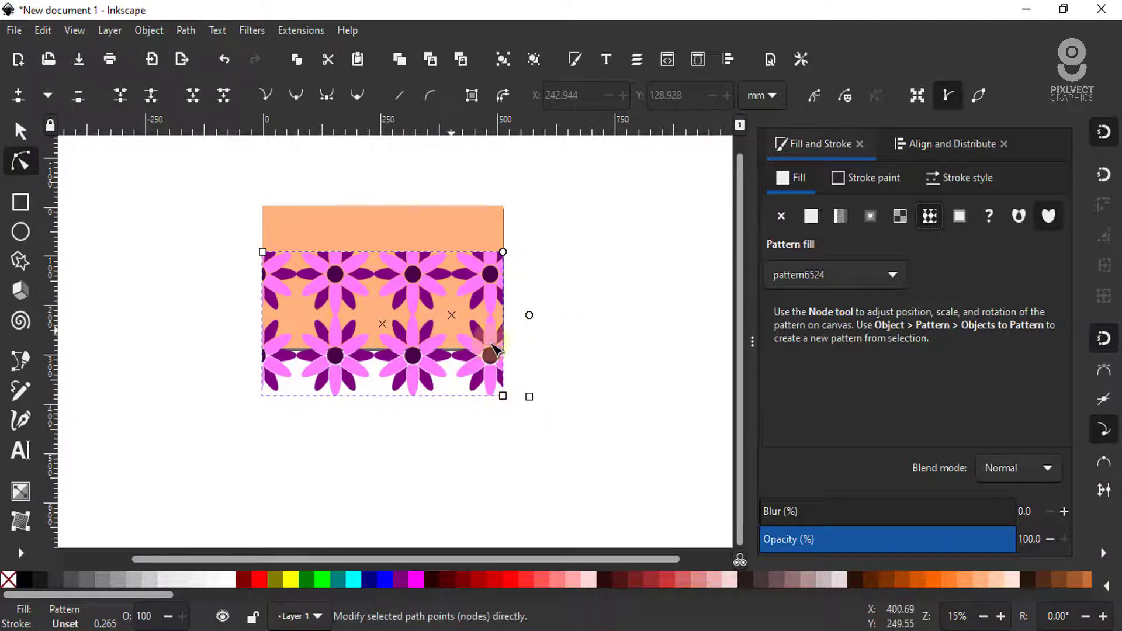
scroll(492, 342, "up", 1)
scroll(492, 342, "up", 1)
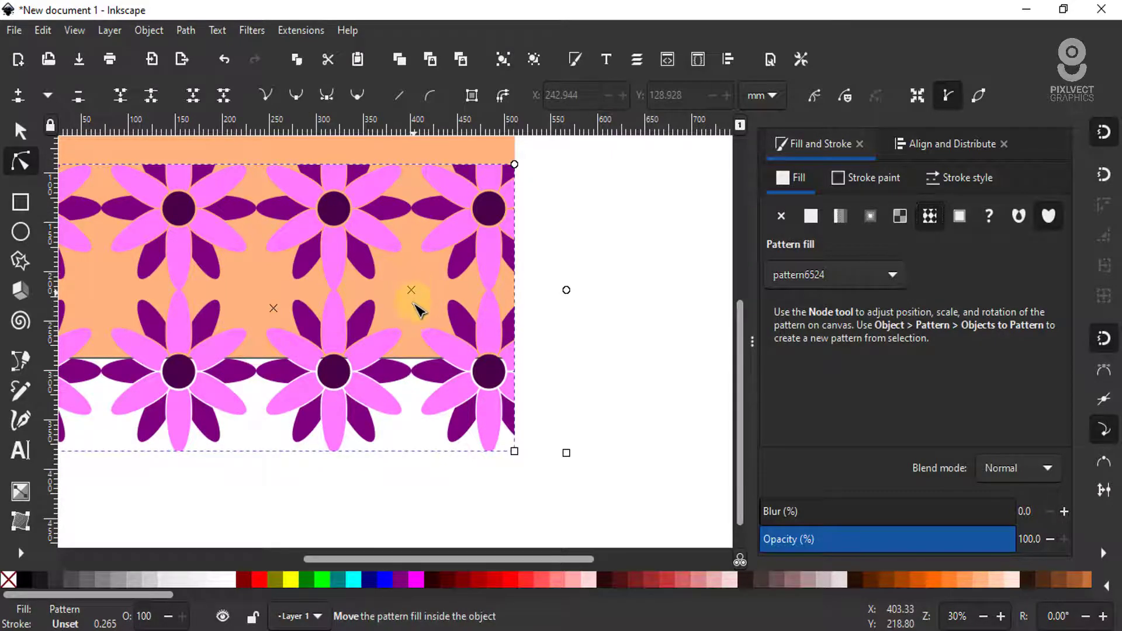
mouse_move(415, 292)
left_mouse_down()
mouse_move(435, 296)
mouse_move(430, 343)
mouse_move(423, 336)
left_mouse_up()
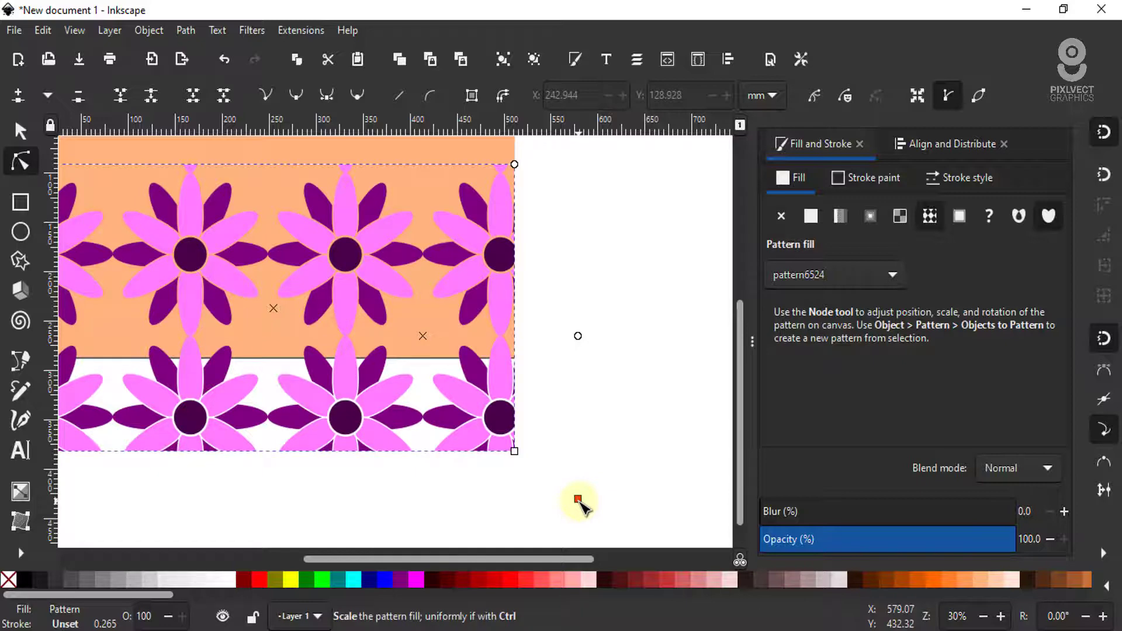
left_click_drag(579, 501, 457, 380)
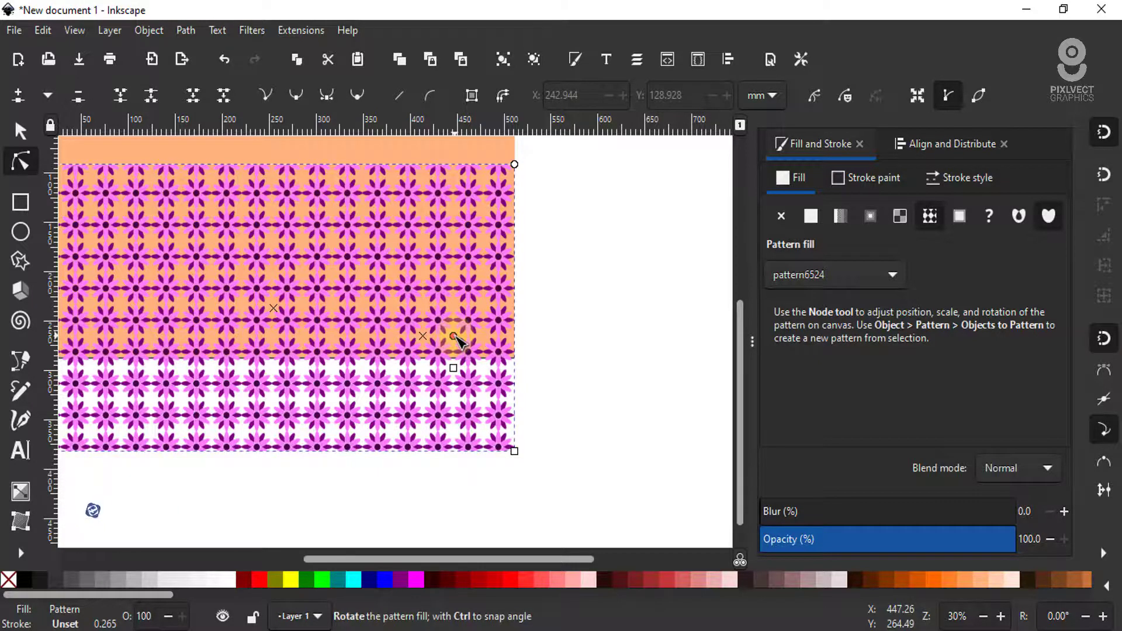
left_click_drag(472, 351, 480, 392)
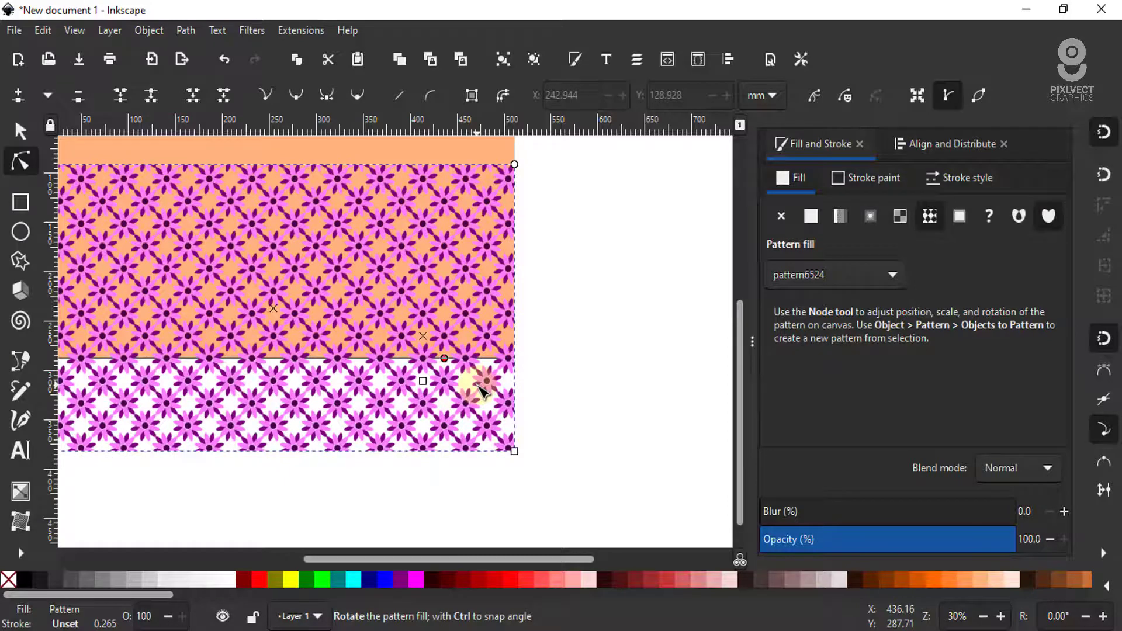
scroll(501, 381, "down", 2)
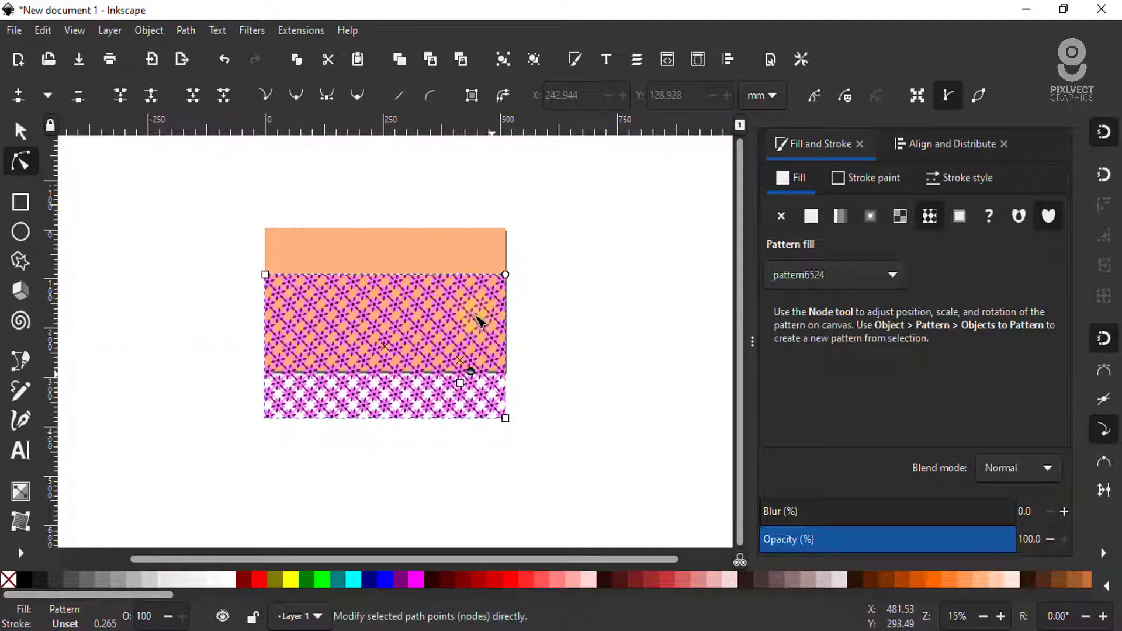
scroll(471, 305, "up", 2)
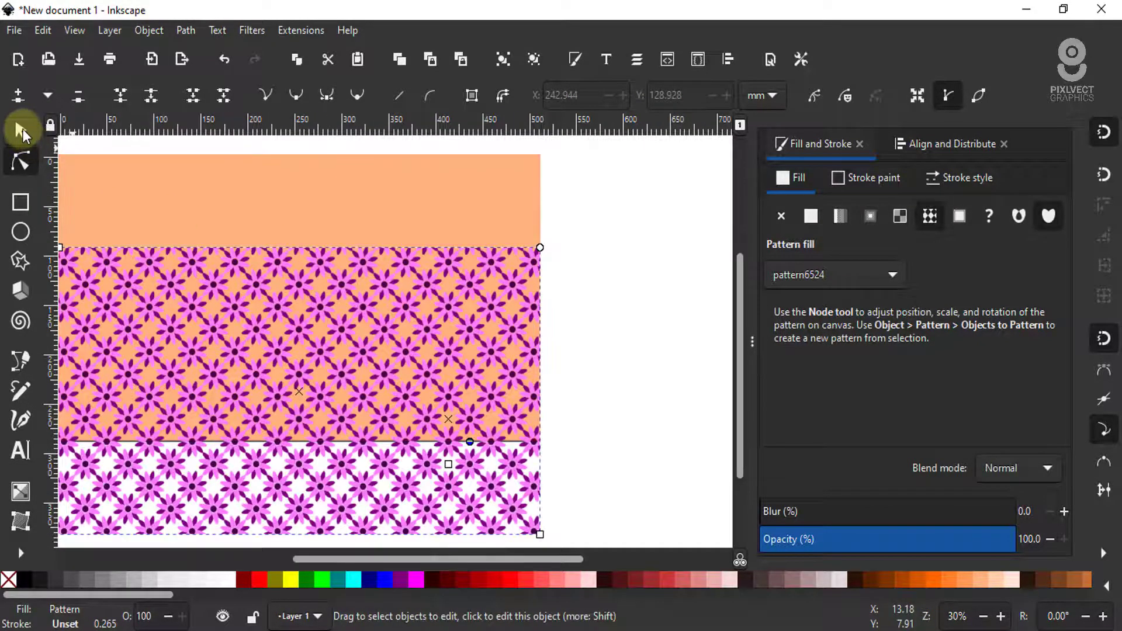
Set the patterned rectangle's blend mode to Multiply in Fill and Stroke
left_click(22, 131)
scroll(471, 287, "up", 1)
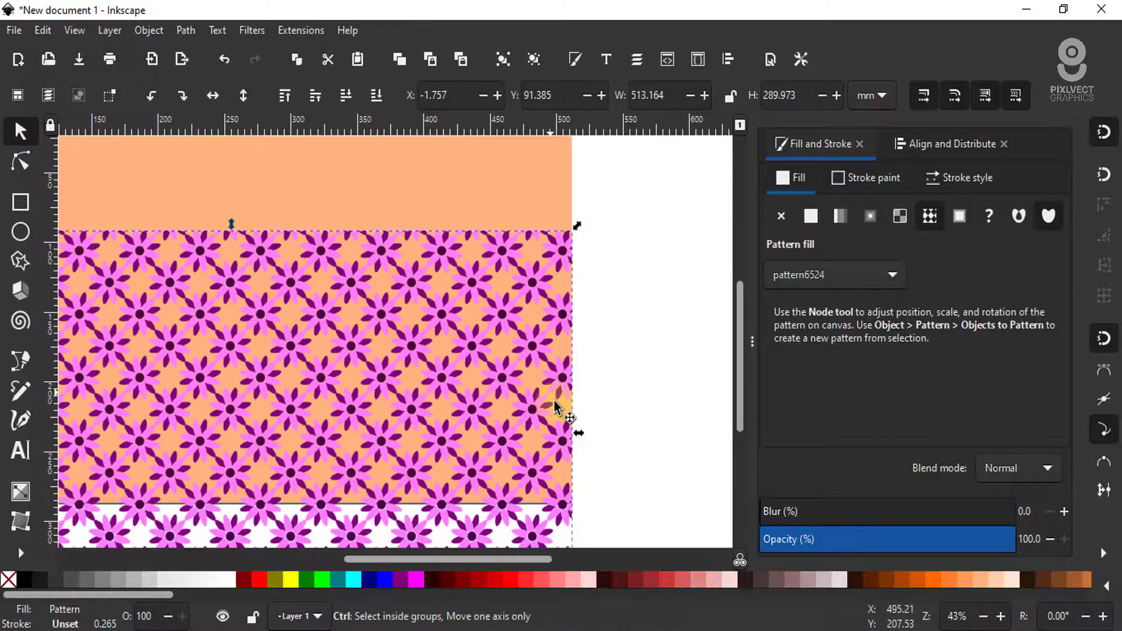
scroll(554, 380, "down", 1)
scroll(534, 251, "up", 1)
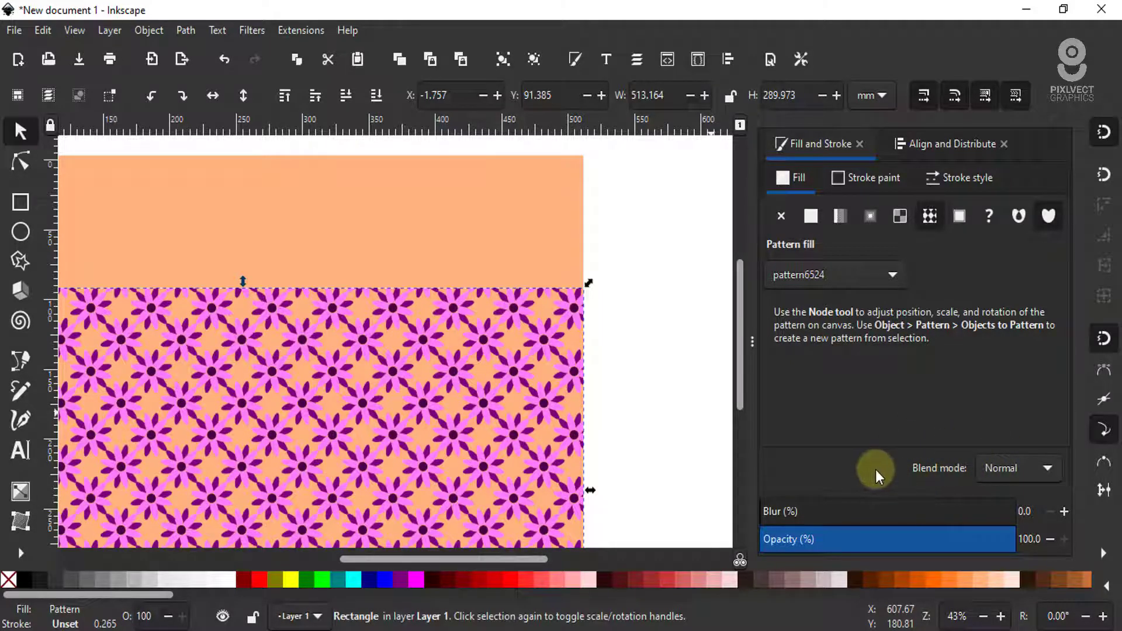
left_click(1026, 467)
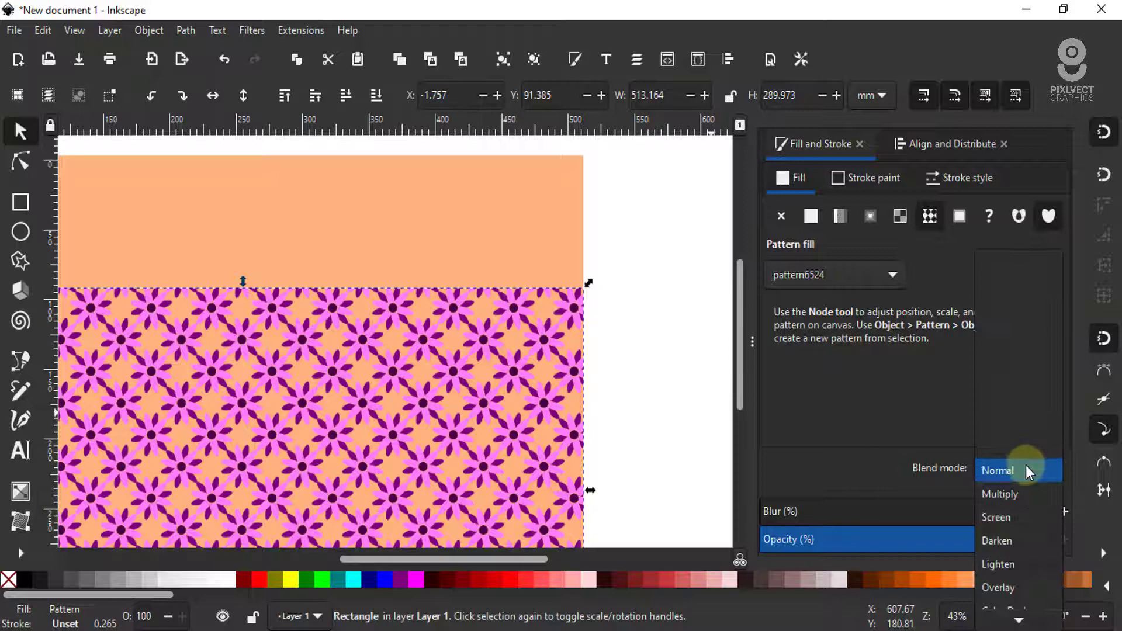
left_click(1007, 496)
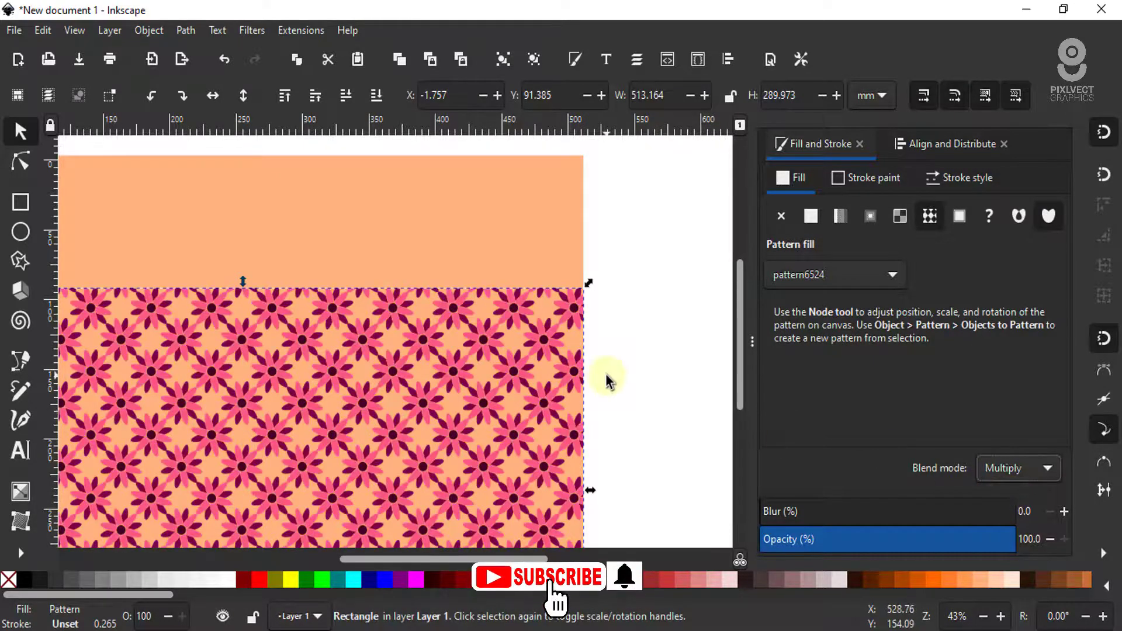
Step through blend modes to settle on Difference, then select the peach top rectangle
scroll(546, 383, "up", 2, "ctrl")
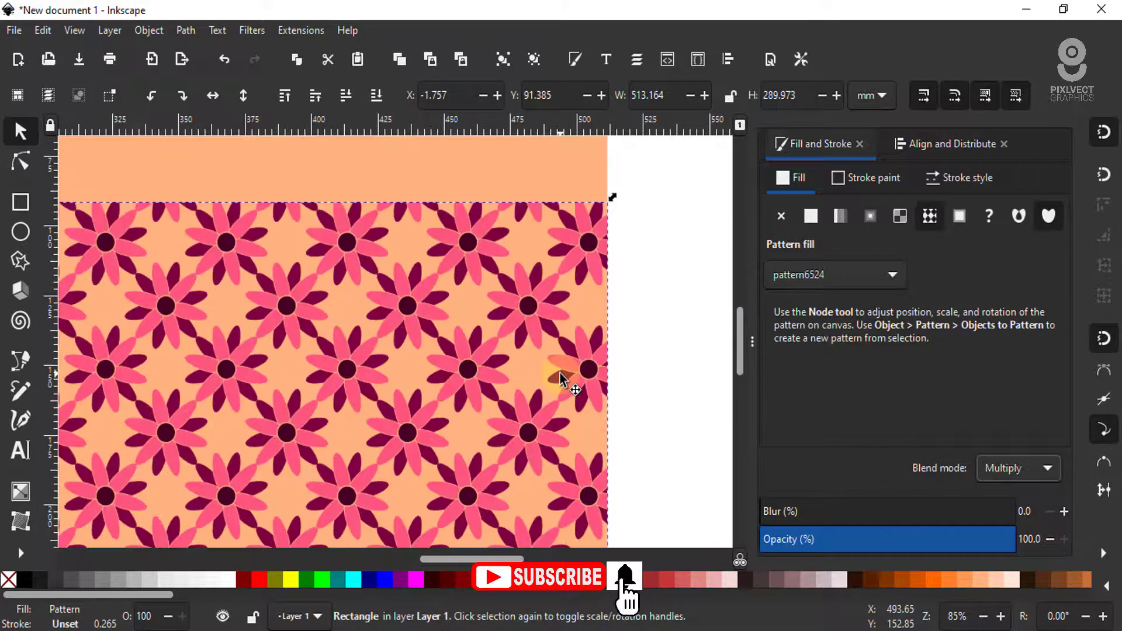
key("Down")
key("Down")
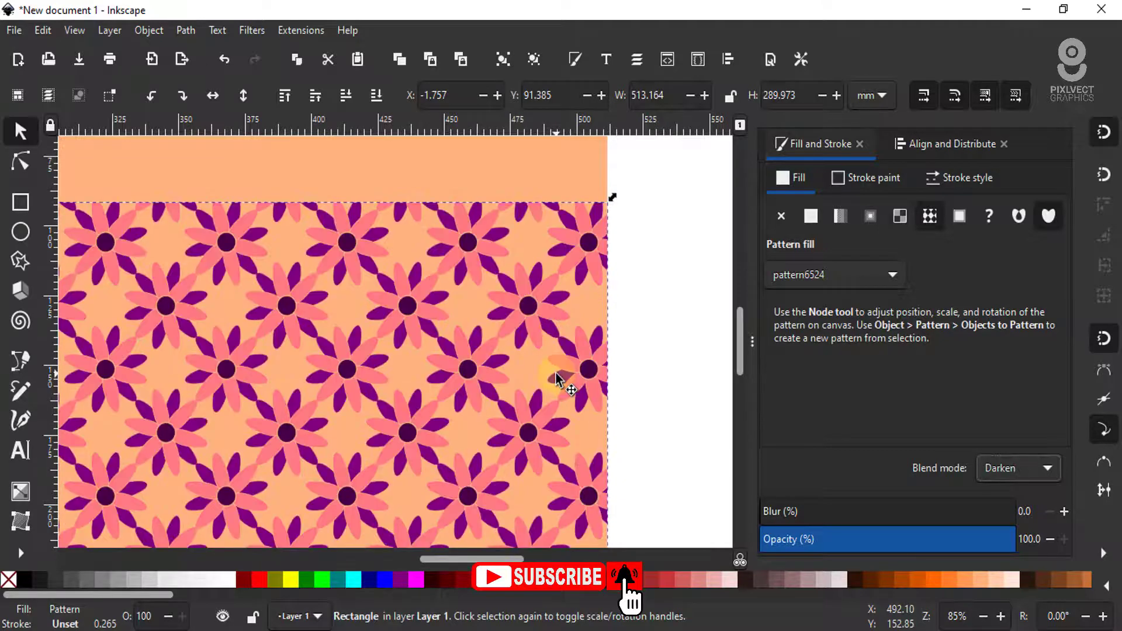
key("Down")
key("Down")
key("Down")
key("Down")
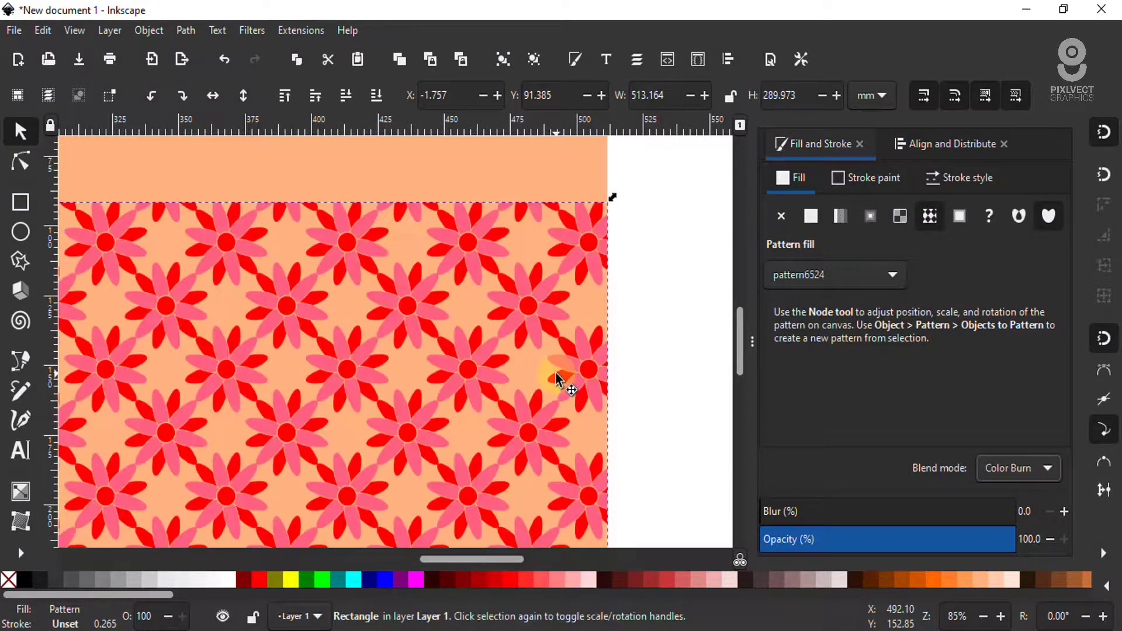
key("Down")
key("Down")
key("Down")
key("Down")
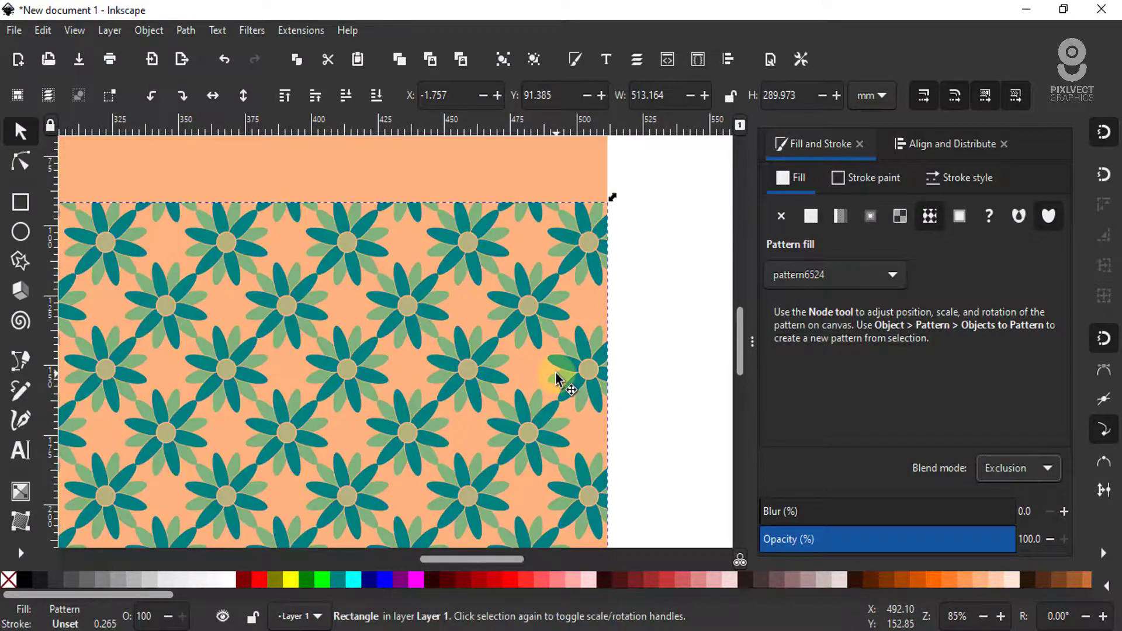
key("Up")
scroll(468, 373, "down", 2)
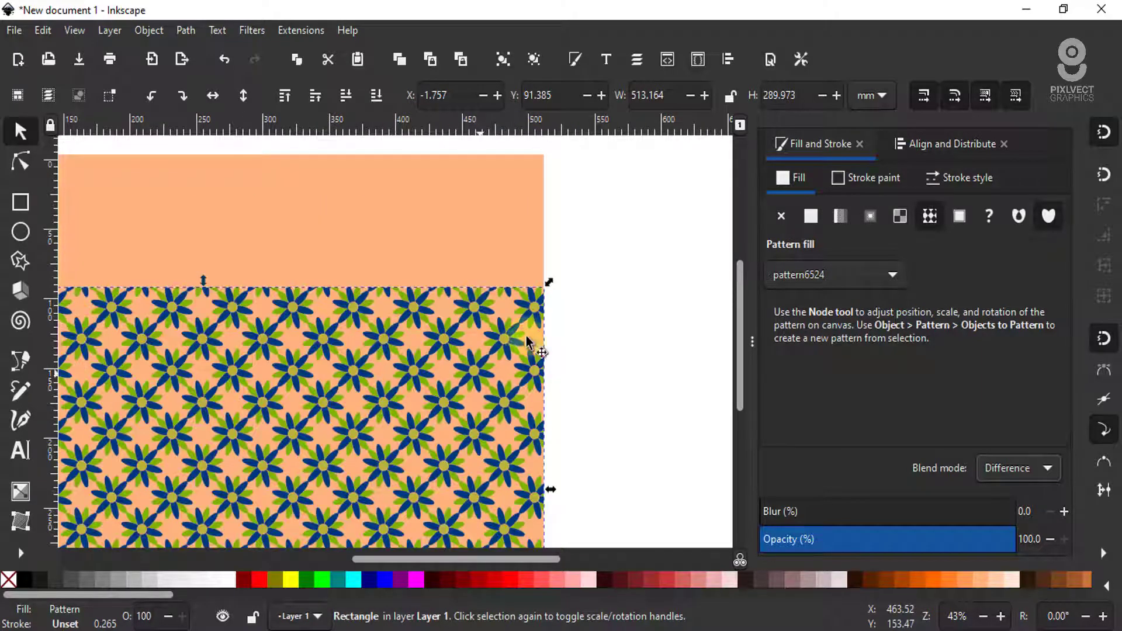
left_click(488, 252)
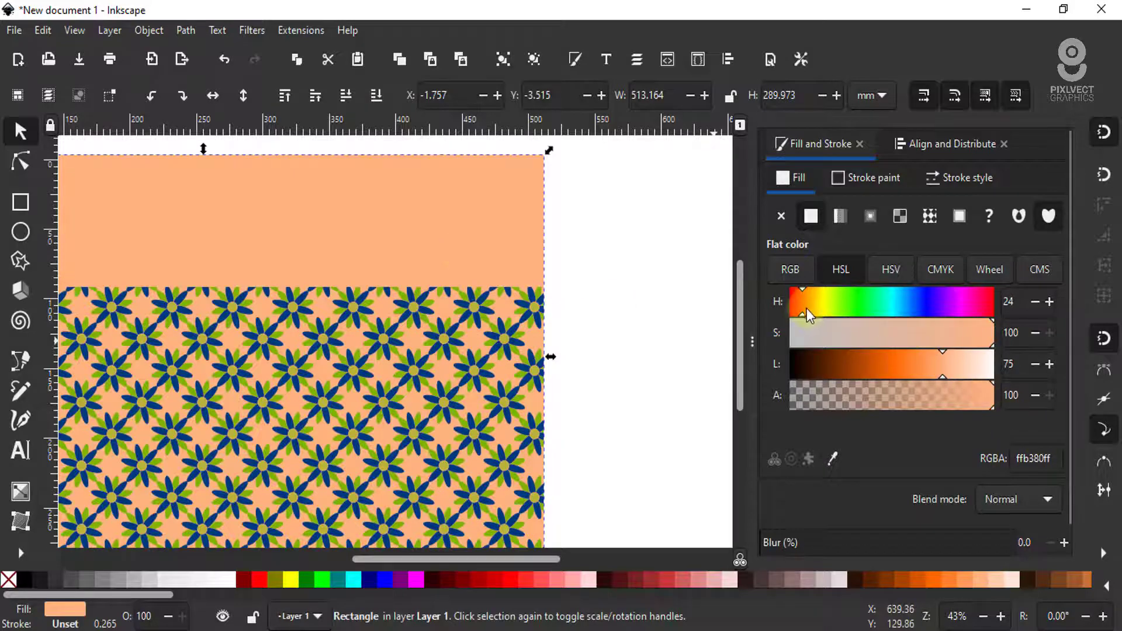
Nudge the top rectangle's Hue to 25 and Lightness to 73, giving #FFAE73
mouse_move(802, 314)
left_mouse_down()
mouse_move(1015, 338)
mouse_move(796, 323)
mouse_move(805, 316)
left_mouse_up()
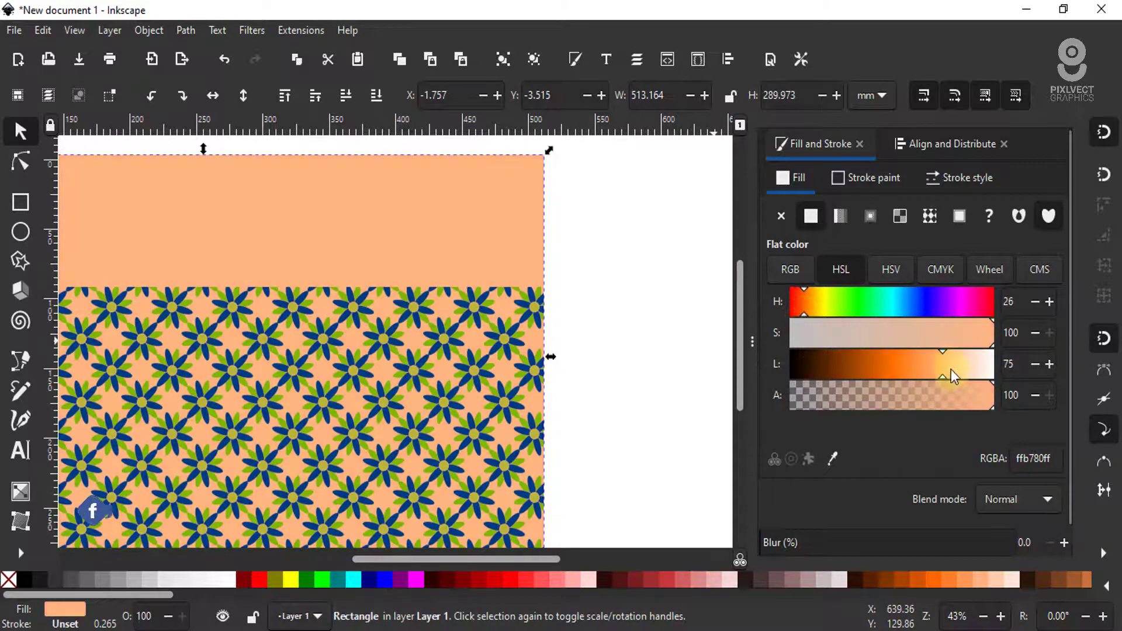
mouse_move(938, 377)
left_mouse_down()
mouse_move(963, 377)
mouse_move(938, 379)
left_mouse_up()
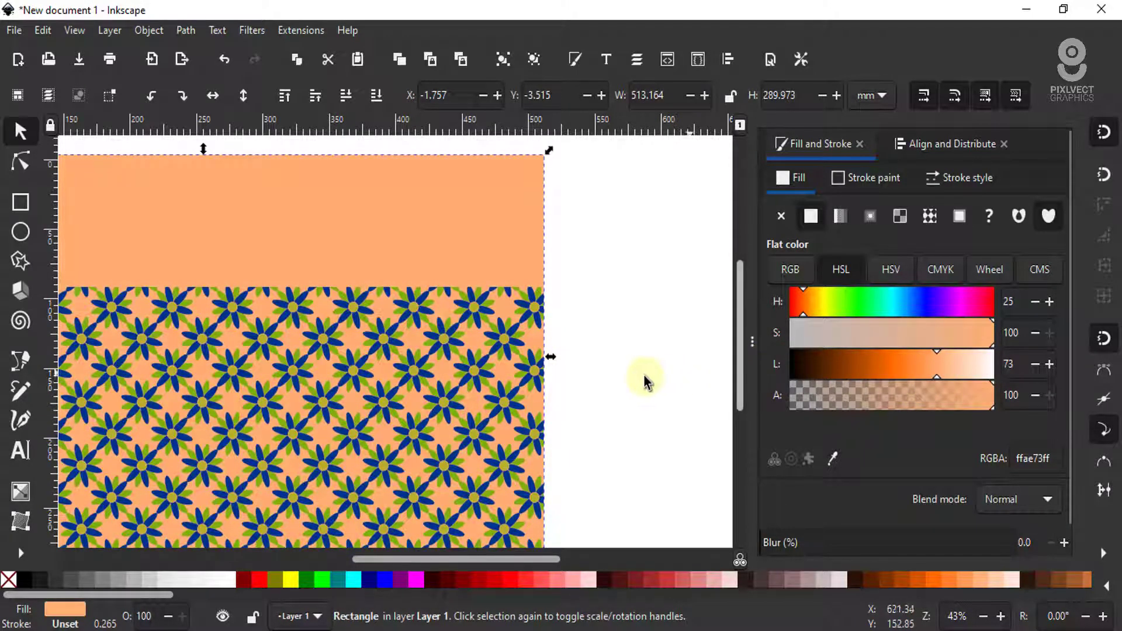
Select the flower-patterned and peach rectangles and centre them on the horizontal axis with Align and Distribute
scroll(550, 304, "down", 4, "ctrl")
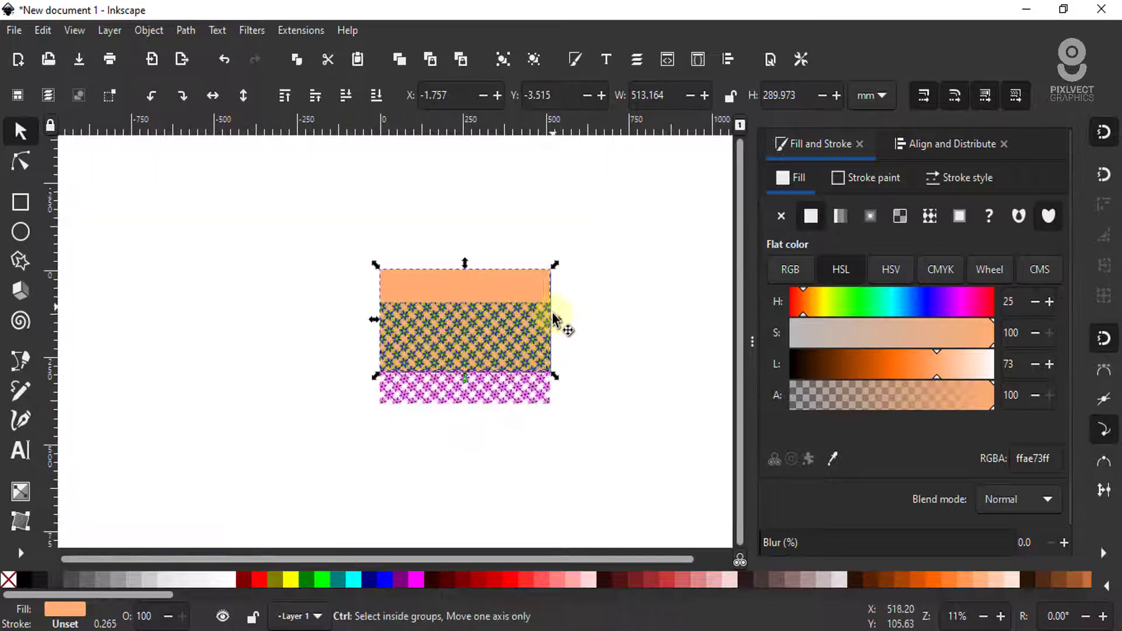
scroll(530, 302, "up", 1, "ctrl")
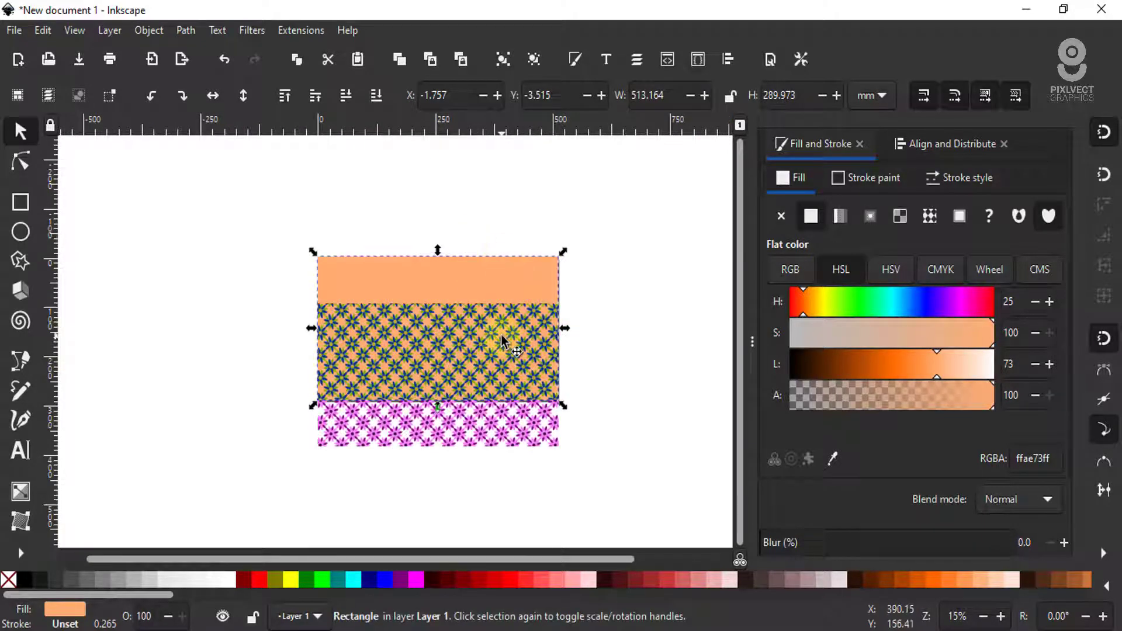
left_click(526, 354)
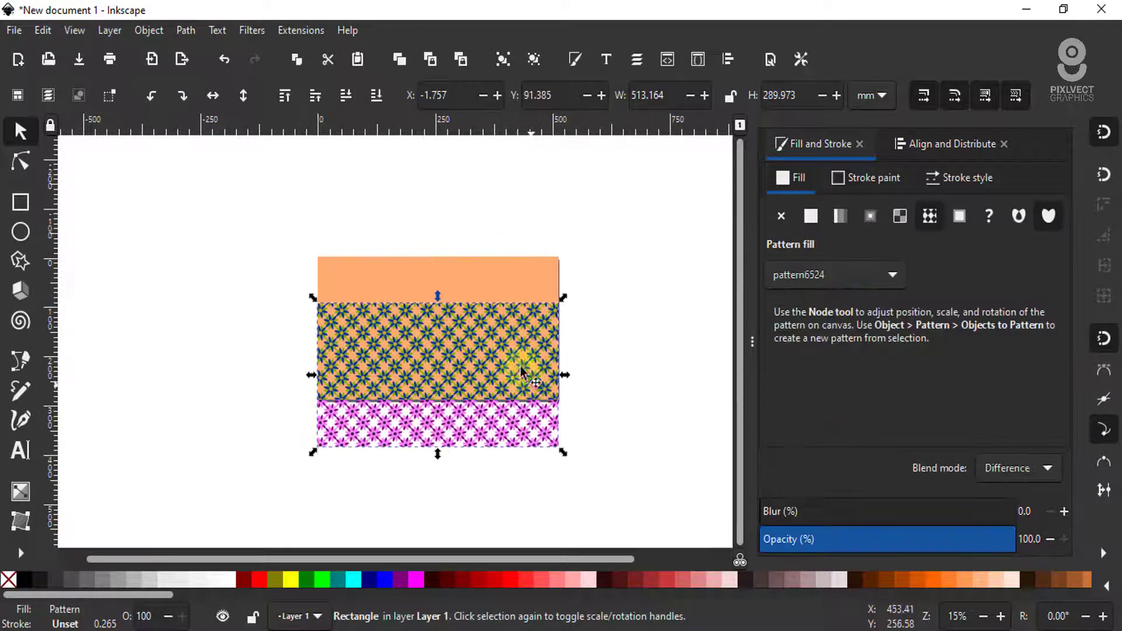
left_click(524, 280, "shift")
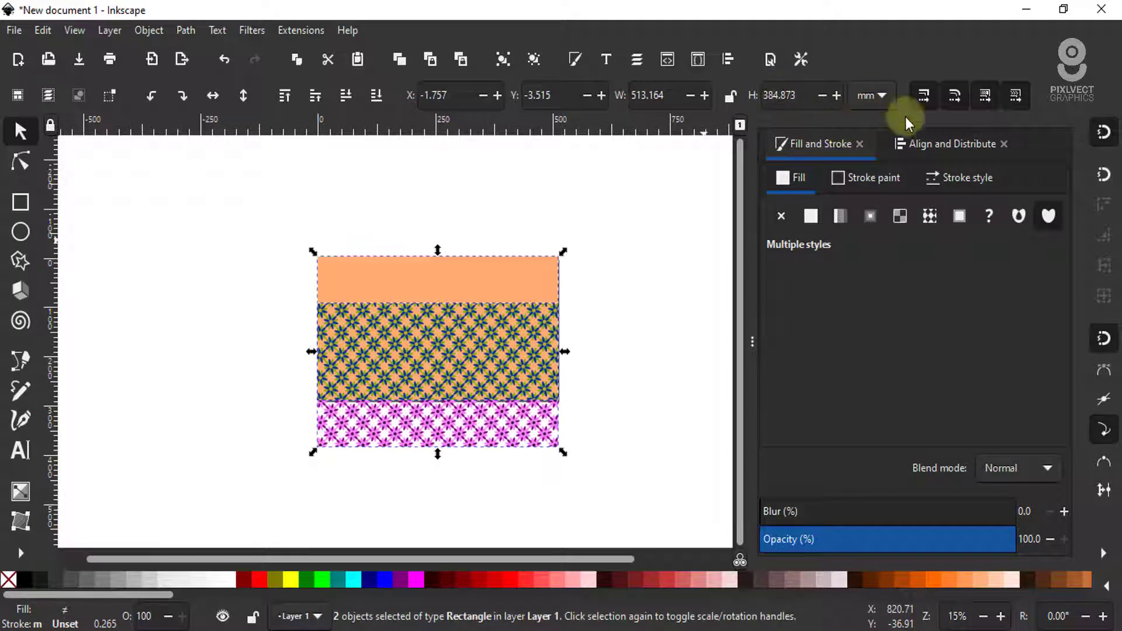
left_click(941, 143)
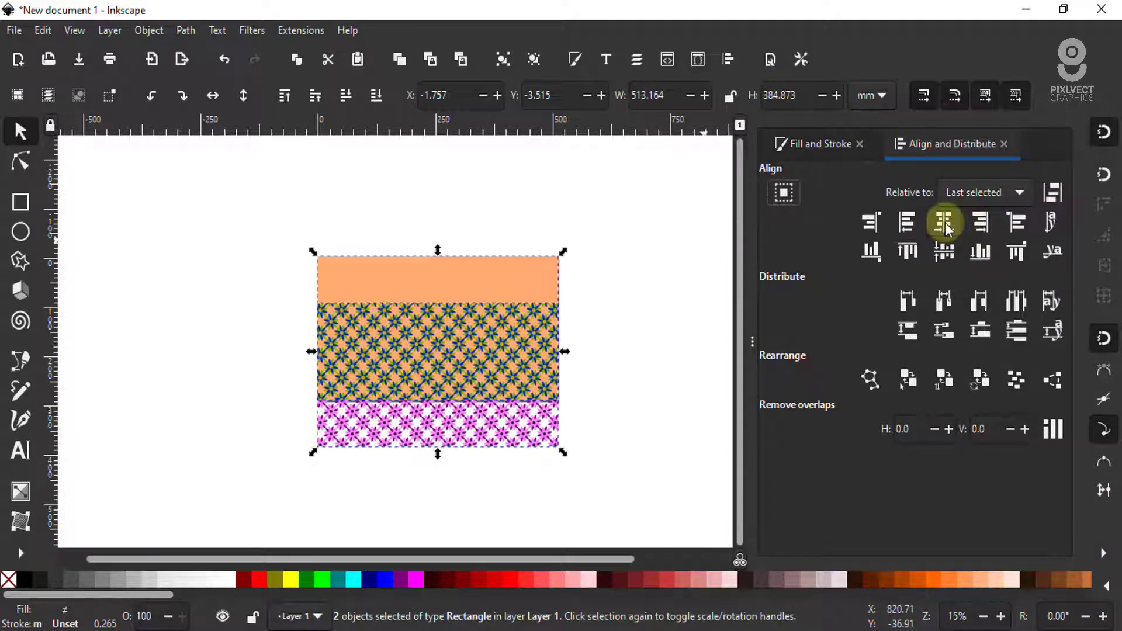
left_click(944, 251)
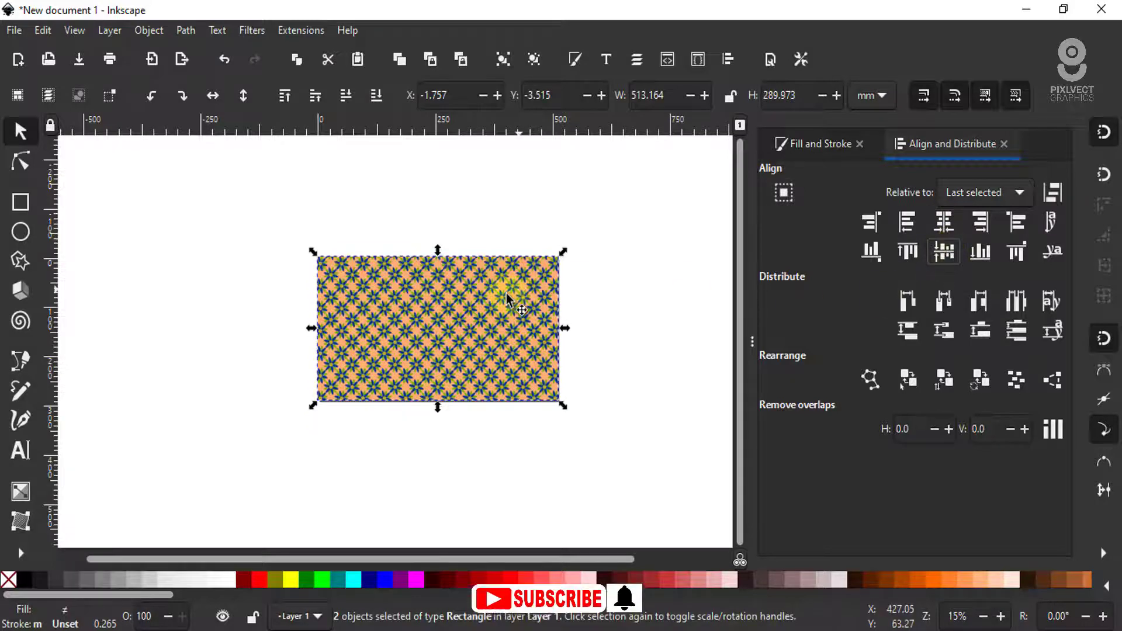
scroll(513, 296, "up", 2, "ctrl")
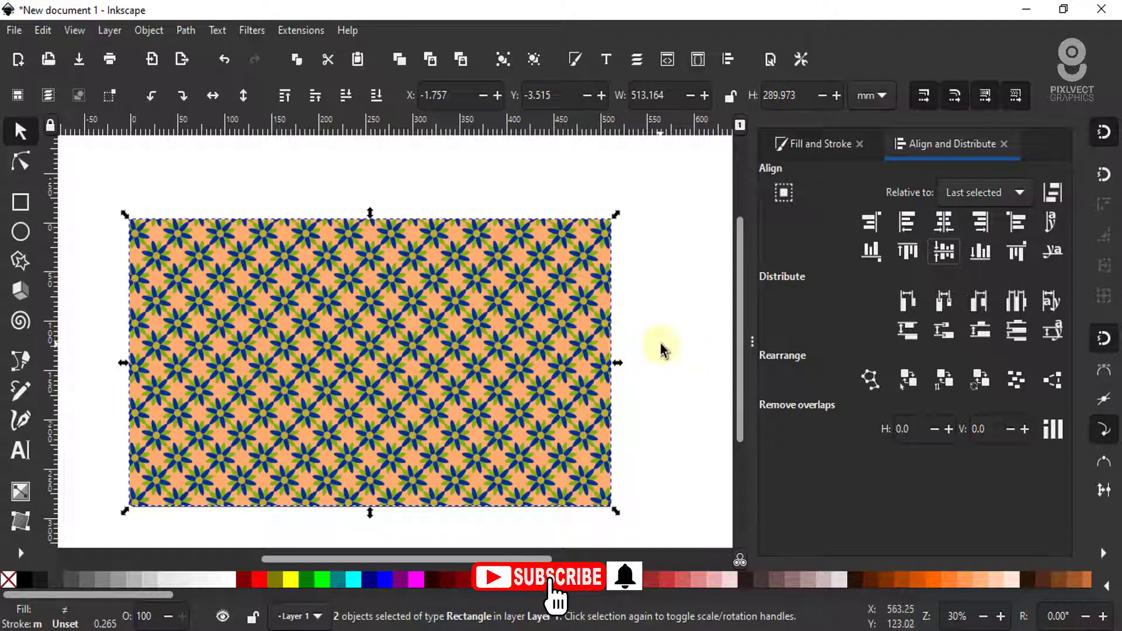